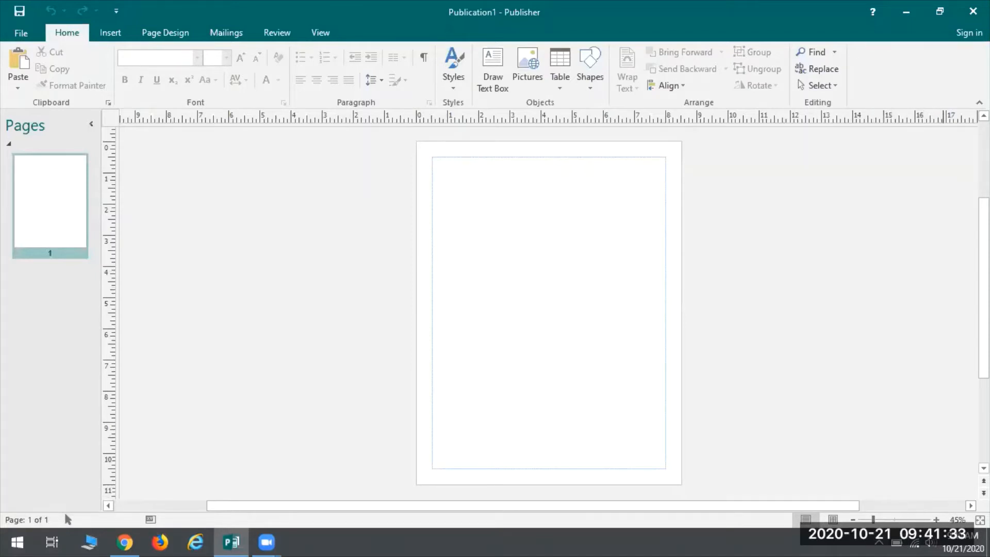
Step: Examine the blank portrait page at different zoom levels, including its lower edge
click(937, 520)
click(937, 519)
click(936, 519)
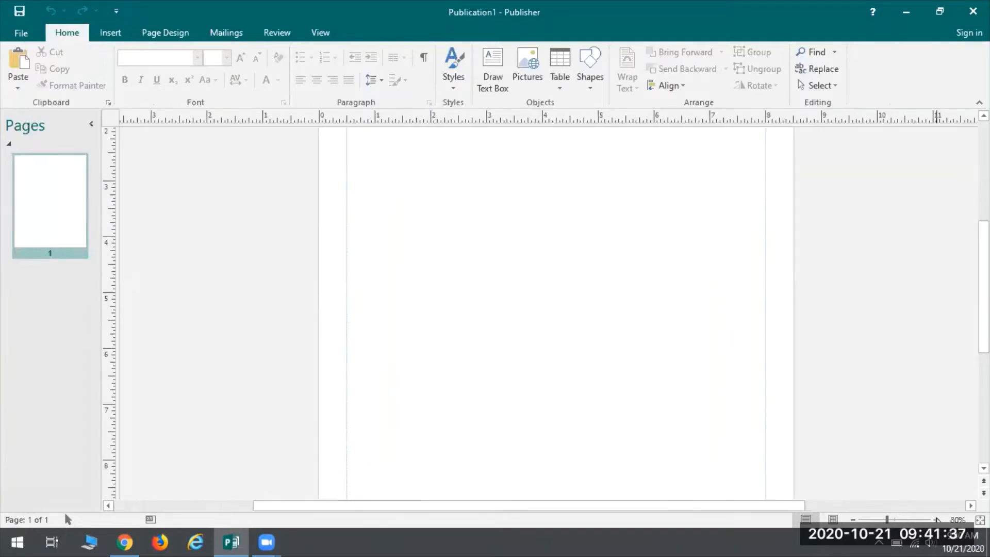
click(936, 519)
click(852, 520)
click(852, 519)
click(852, 520)
click(851, 520)
click(852, 520)
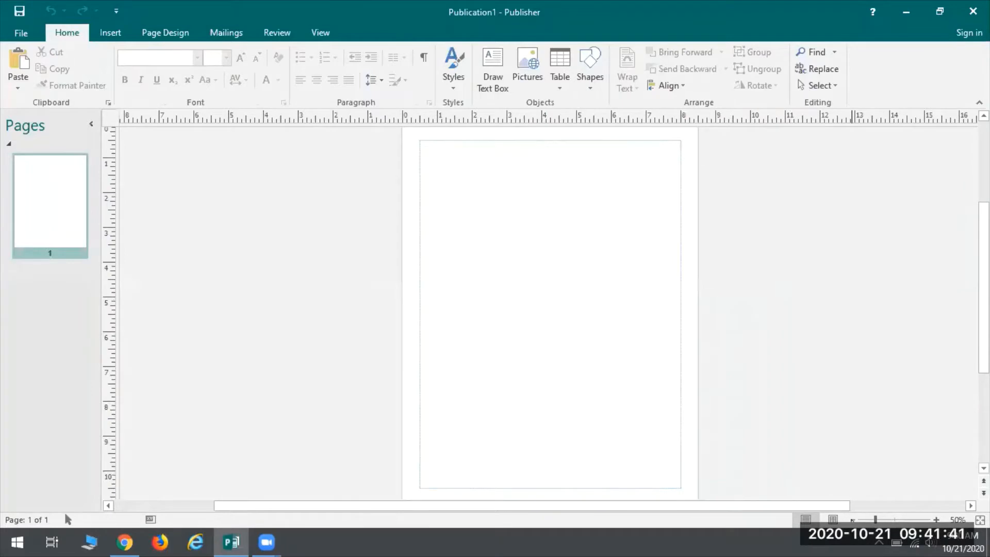
click(936, 520)
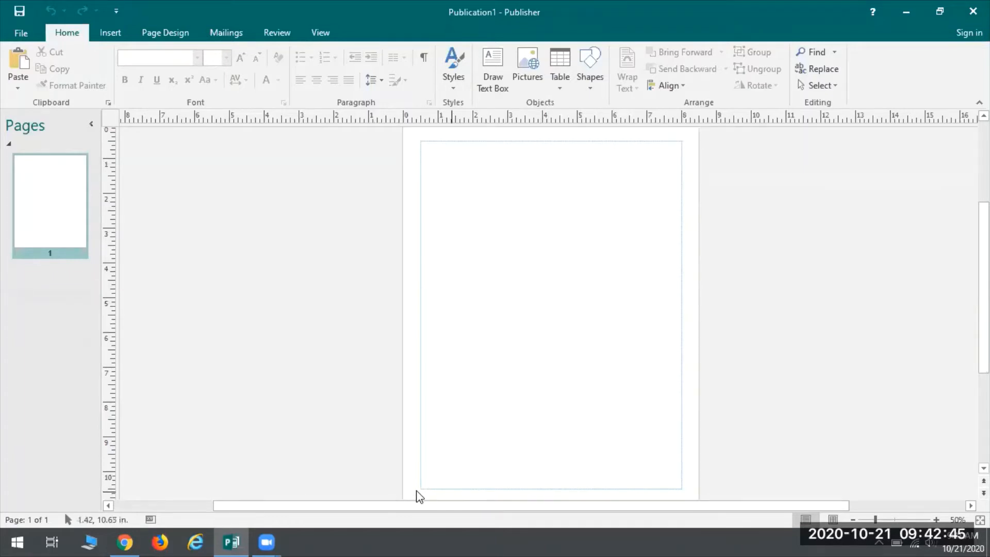
scroll(435, 471, down, 1)
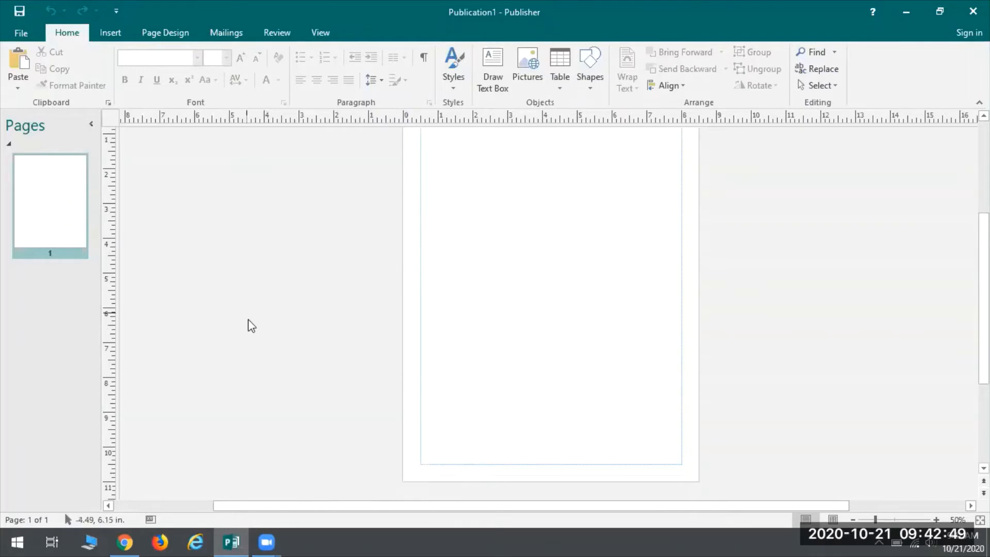
scroll(258, 330, up, 1)
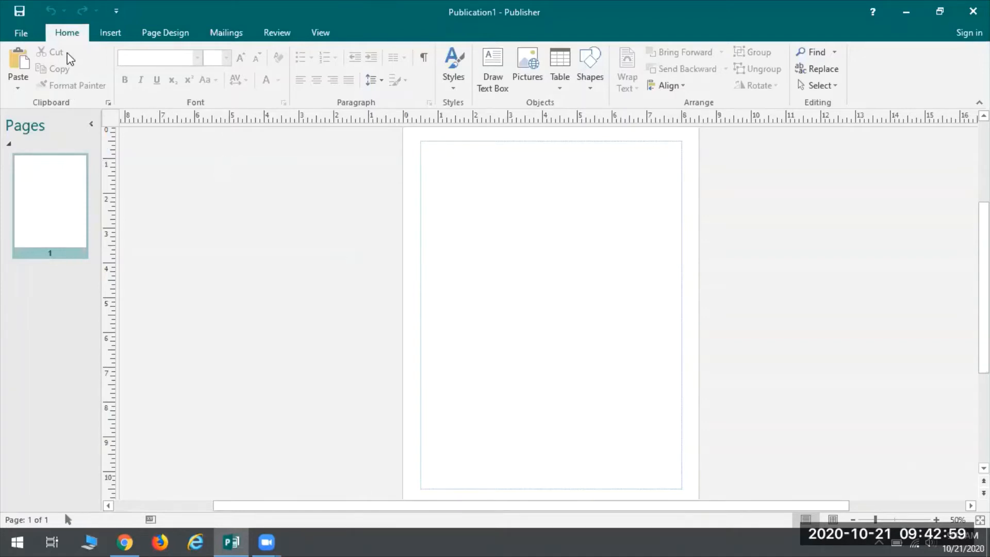
Step: Create a new blank publication with the Tabloid (Landscape) 17 x 11" page size
click(33, 38)
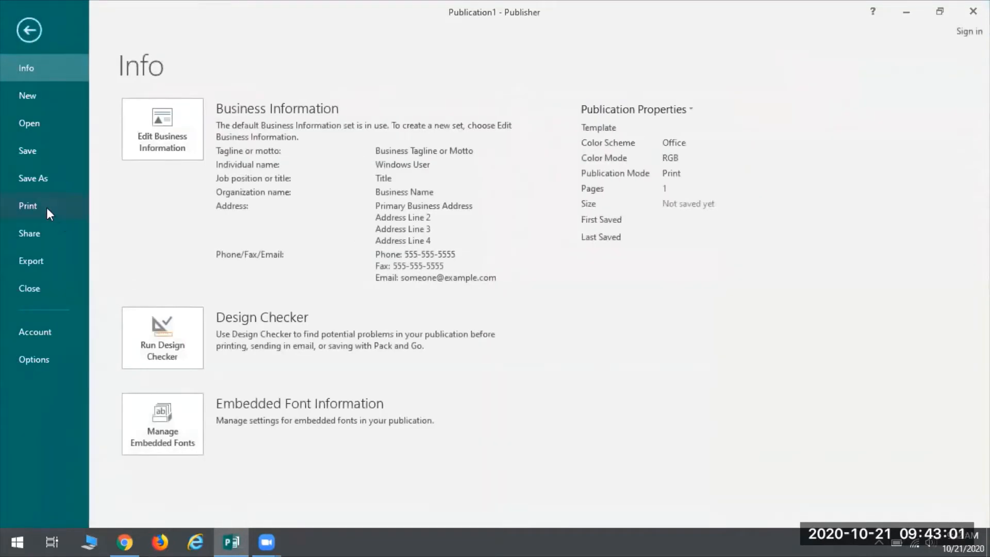
click(34, 94)
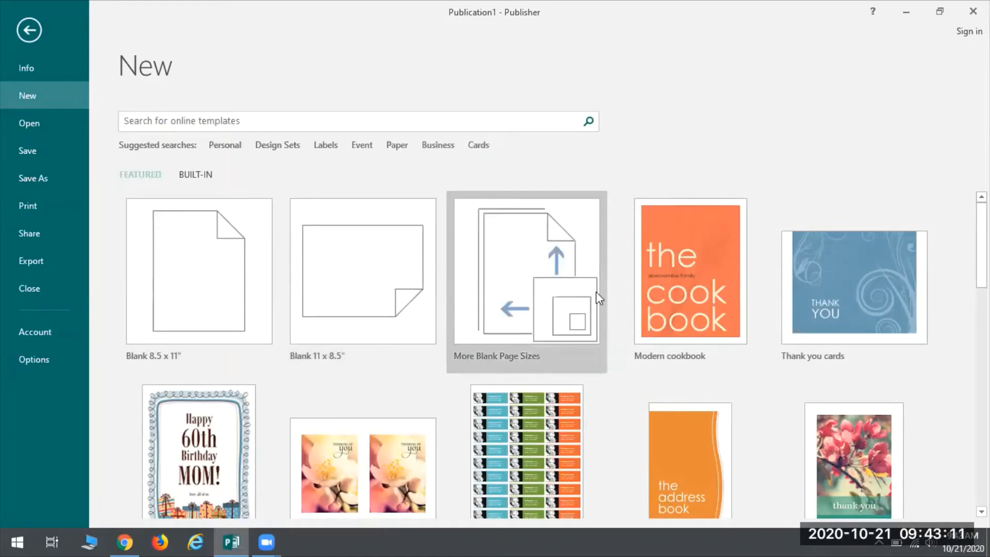
click(508, 262)
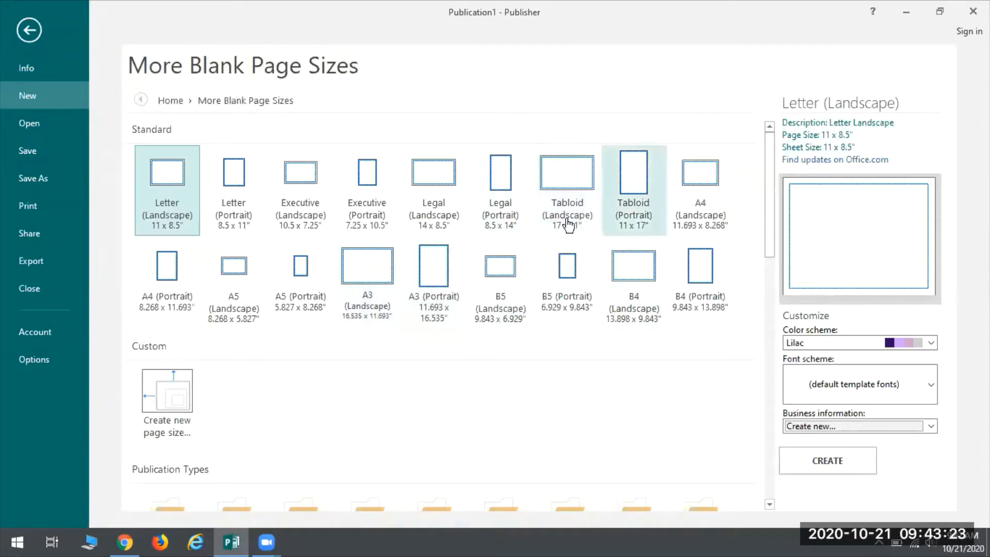
click(559, 183)
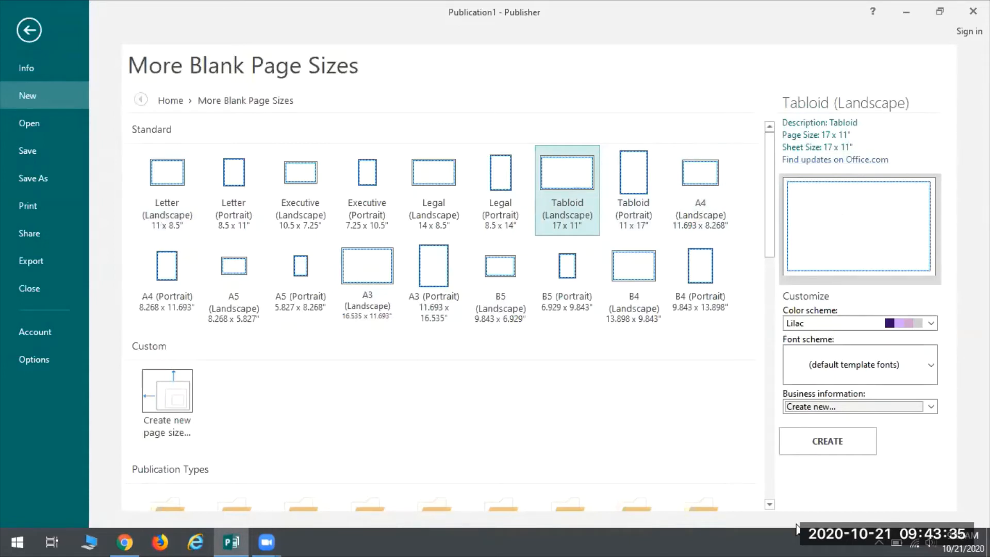
click(828, 447)
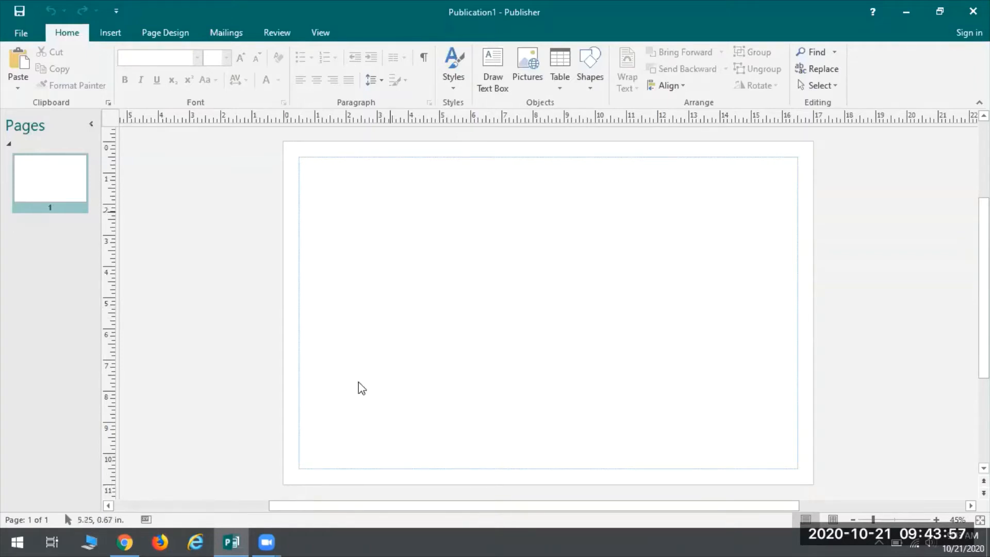
Step: Search Bing for online pictures of "grass" to insert into the publication
click(121, 34)
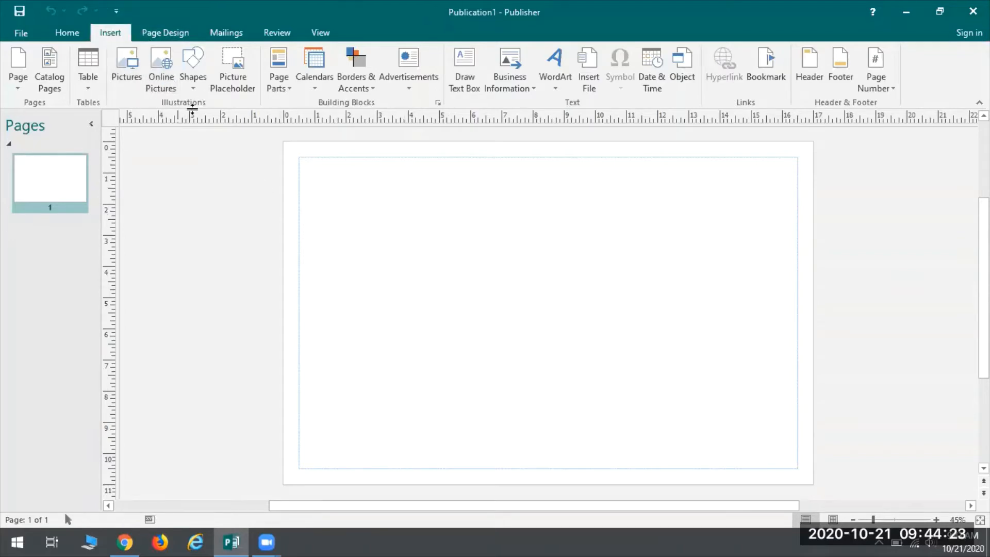
click(159, 67)
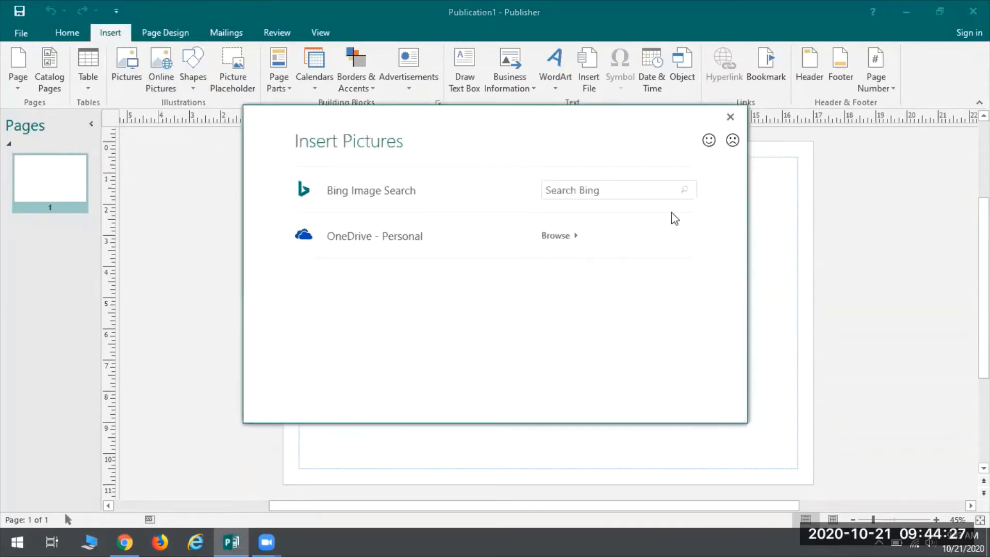
click(640, 196)
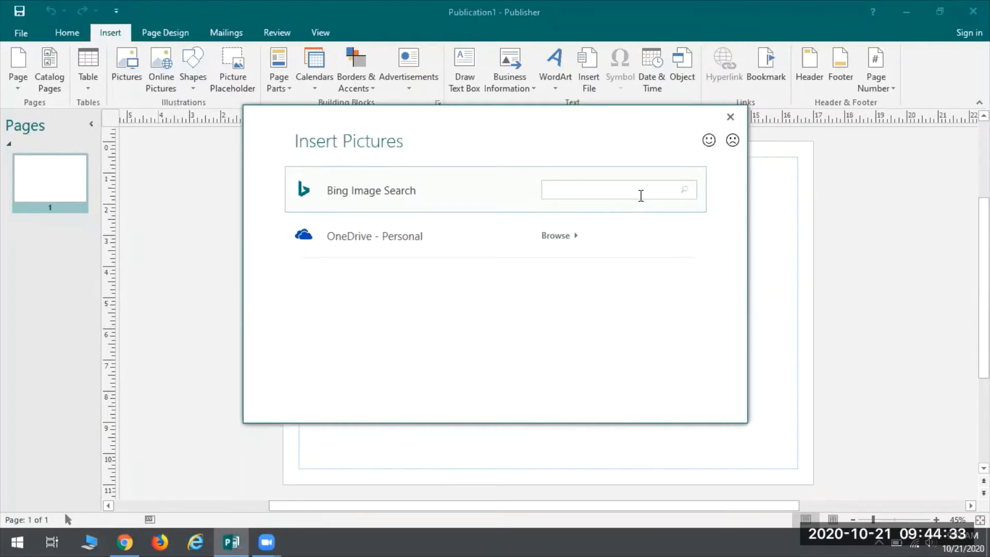
text(grass)
key(Return)
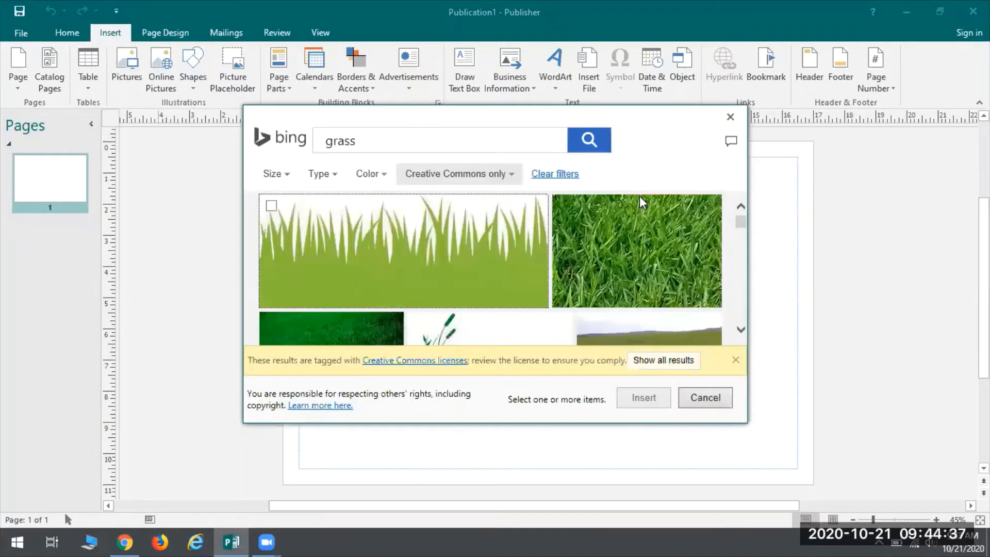
Step: Insert the dark green 1024 x 768 grass photo from the search results onto the page
click(741, 330)
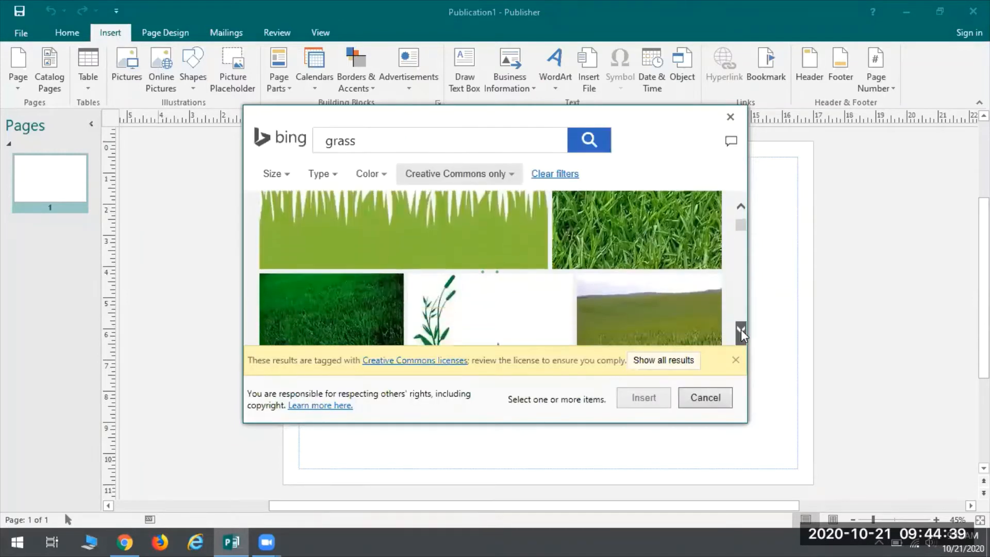
click(741, 329)
mouse_move(289, 234)
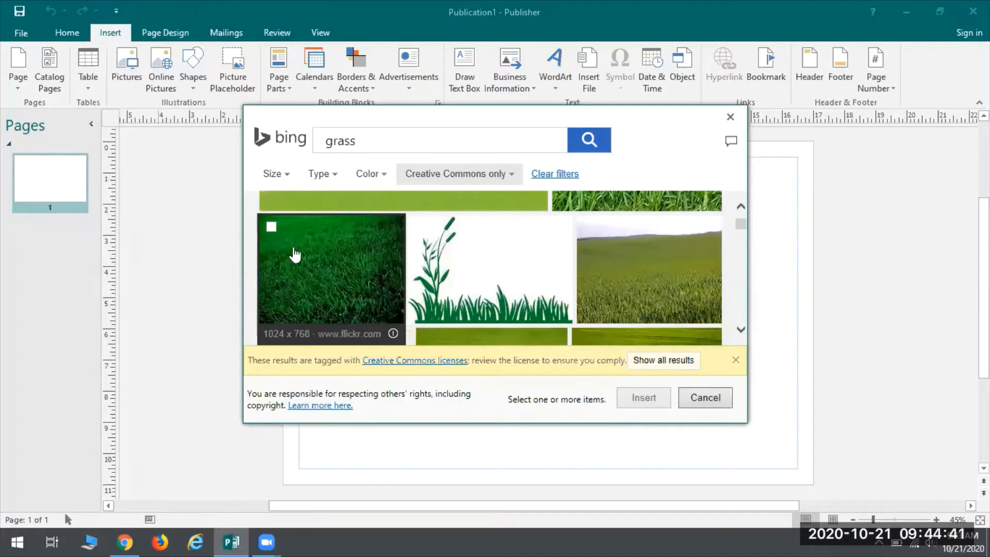
click(293, 237)
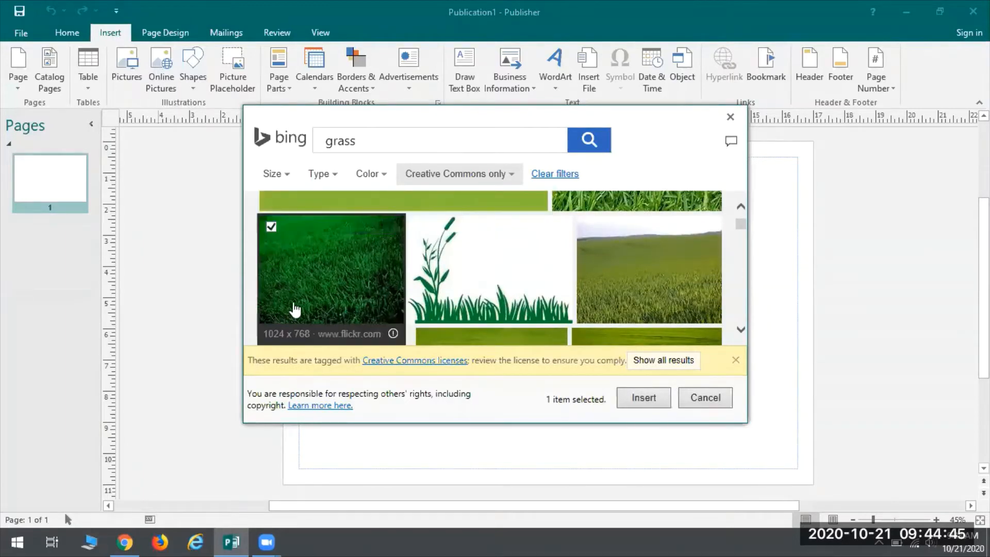
click(643, 397)
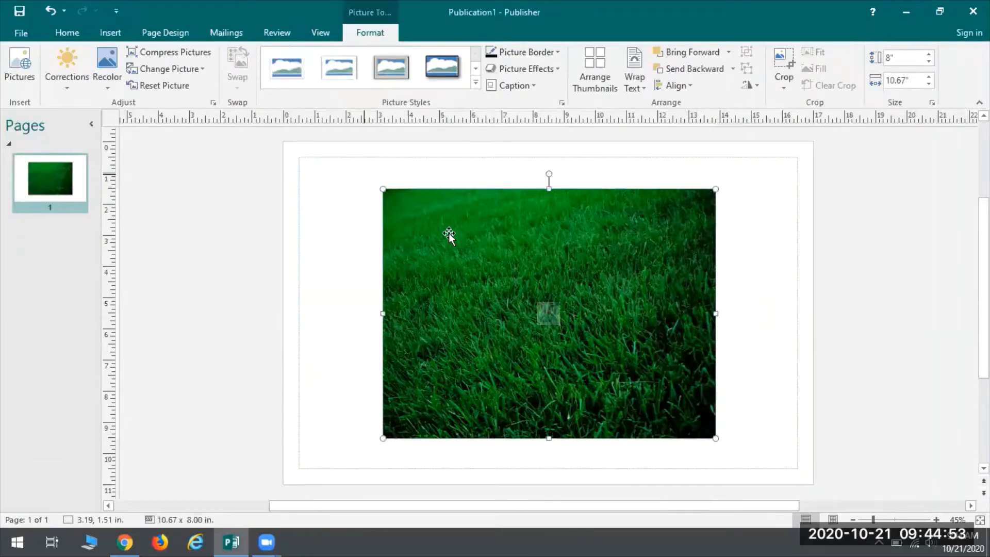
Step: Move the grass picture around the page, leaving its upper-left corner at about 4.13, 1.38 in
drag(542, 235, 545, 247)
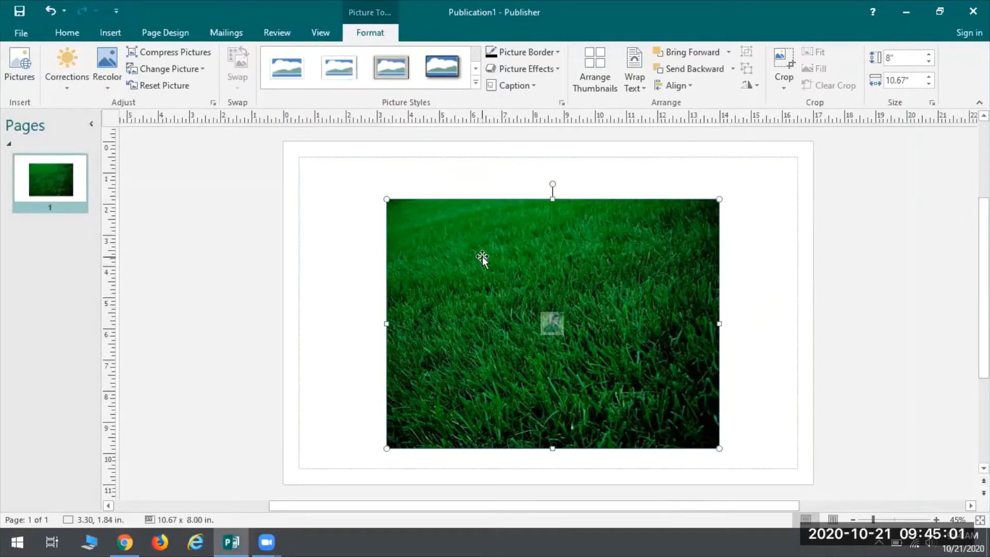
drag(450, 267, 450, 240)
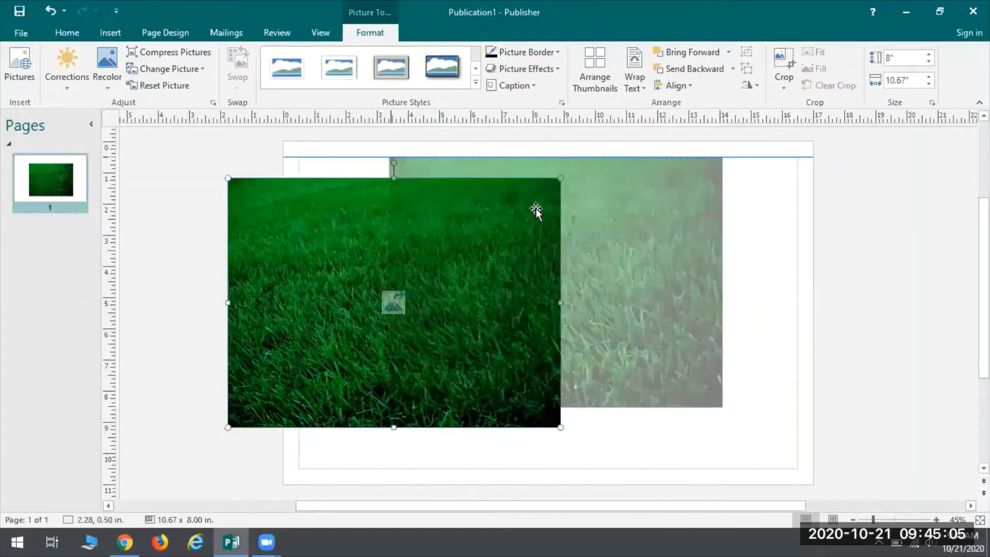
drag(536, 208, 441, 258)
drag(563, 289, 559, 286)
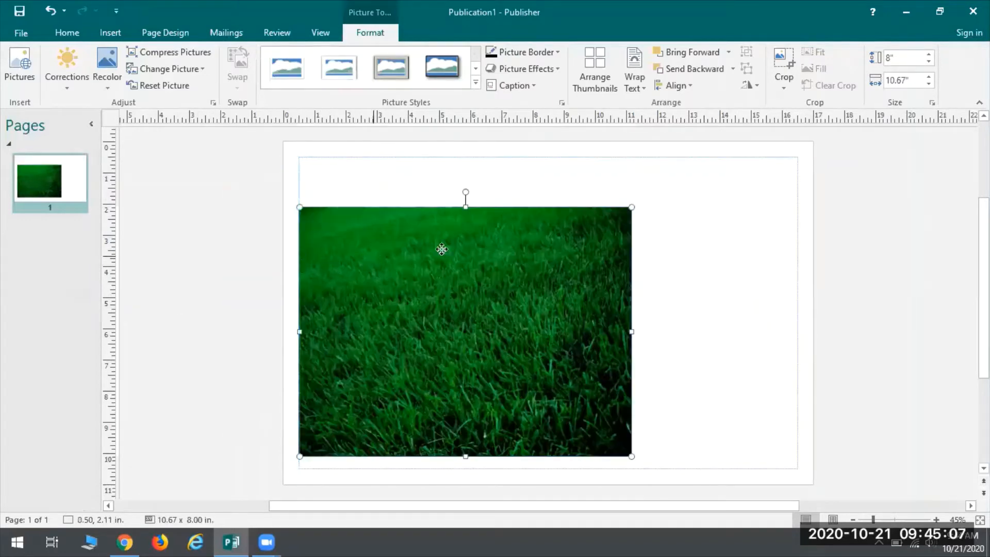
drag(442, 247, 512, 267)
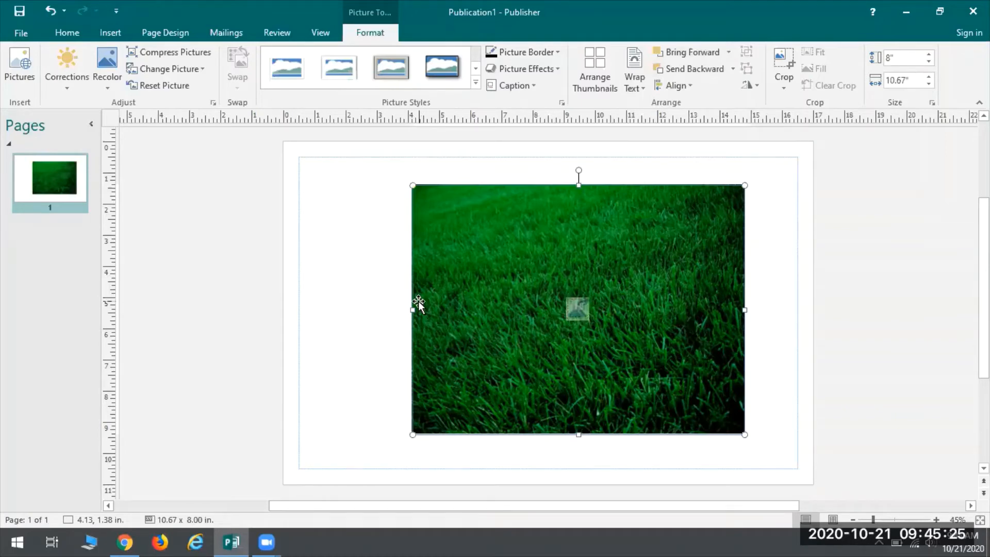
Step: Apply the grass picture to the page background as a fill and delete the original picture object
right_click(525, 244)
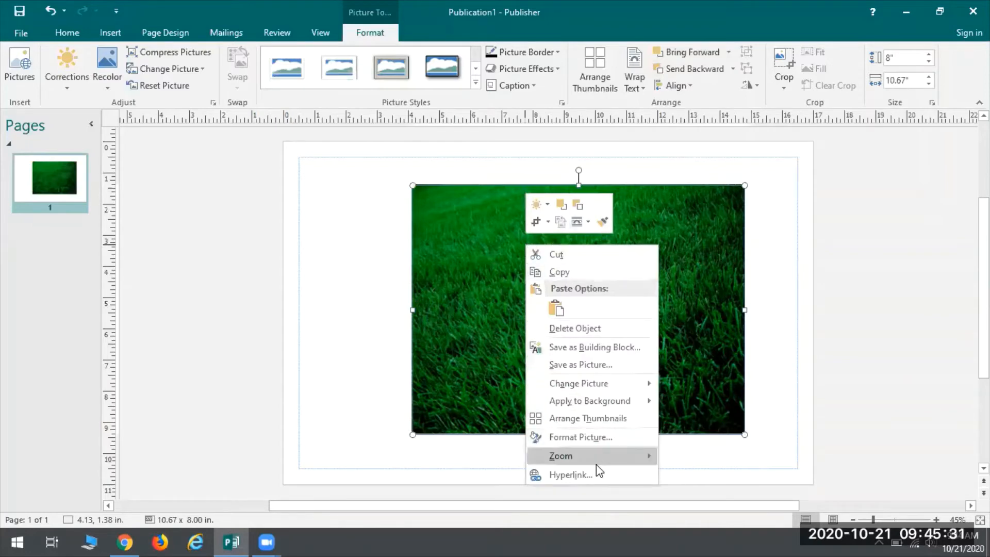
mouse_move(609, 405)
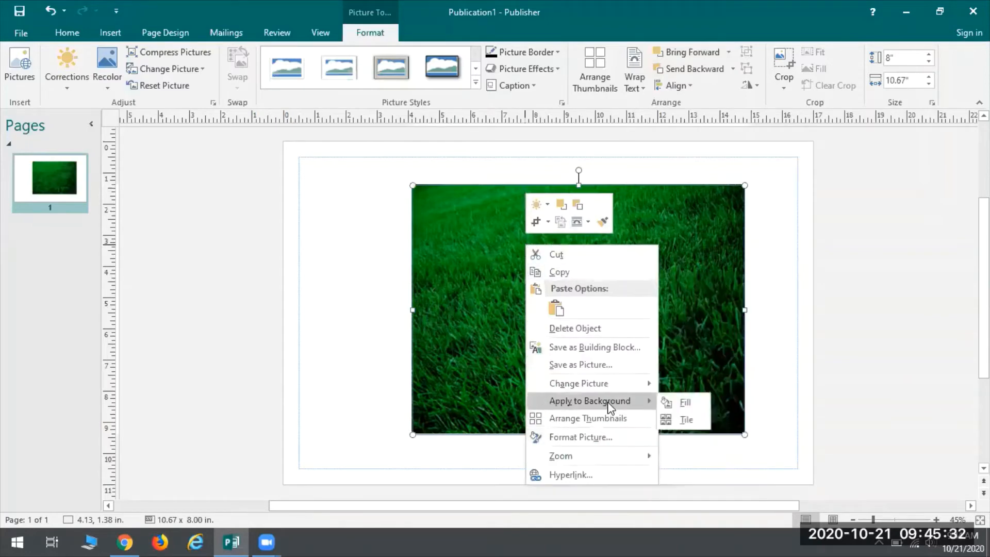
click(686, 402)
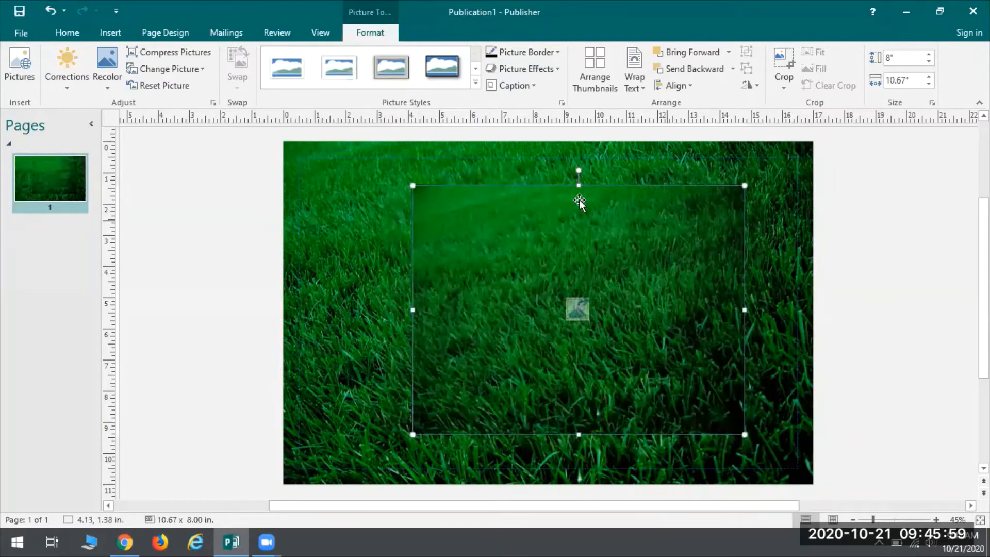
right_click(500, 237)
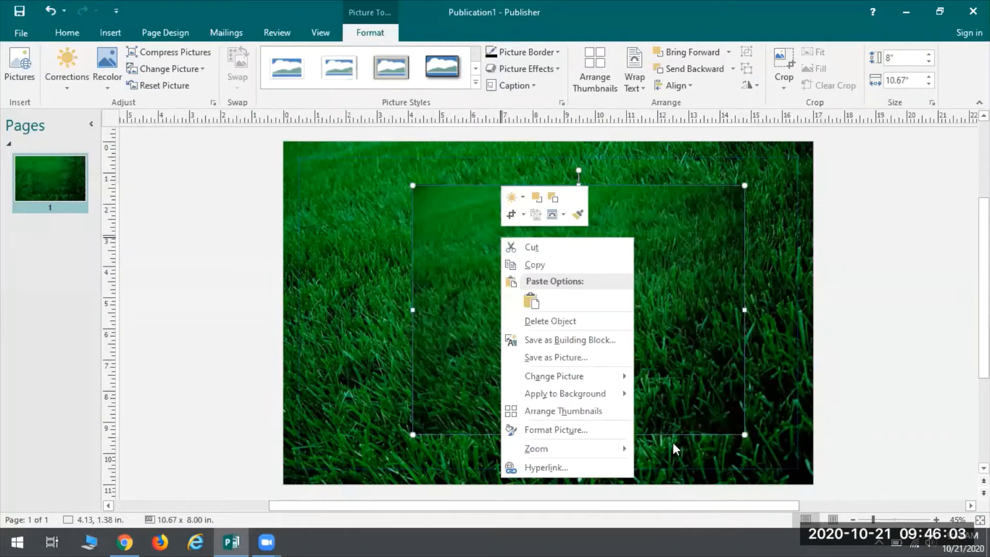
click(566, 320)
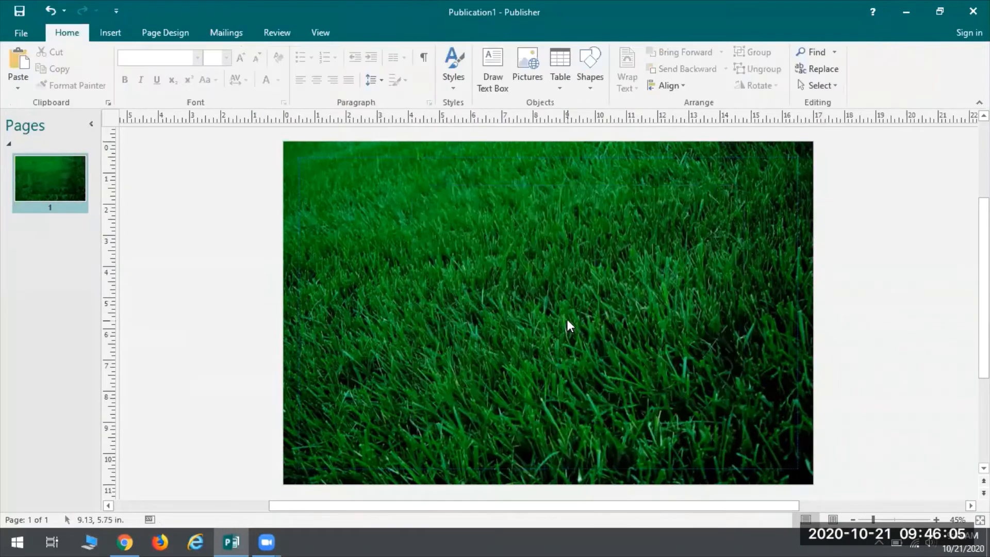
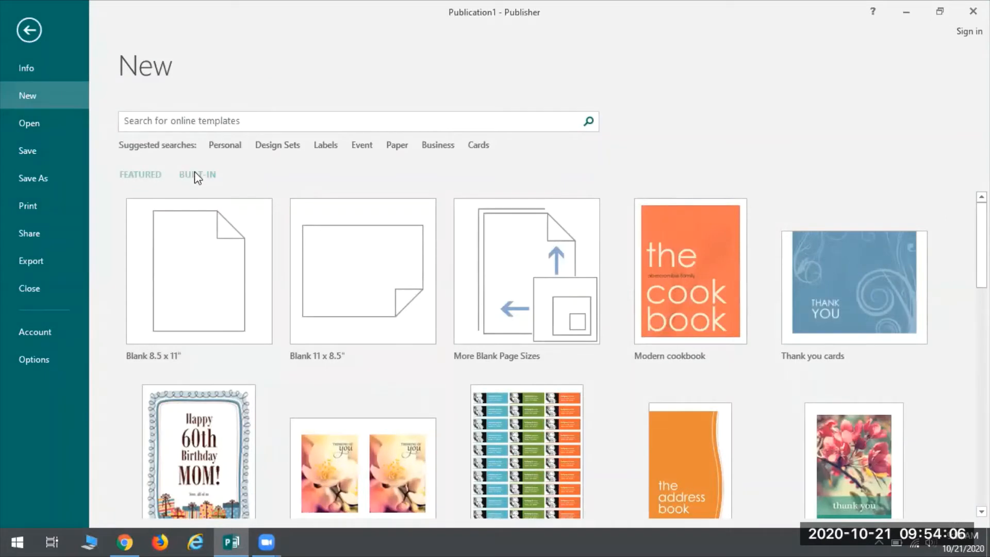
Step: Create a new 3-panel brochure from the built-in Borders template in the Informational brochure group
click(195, 174)
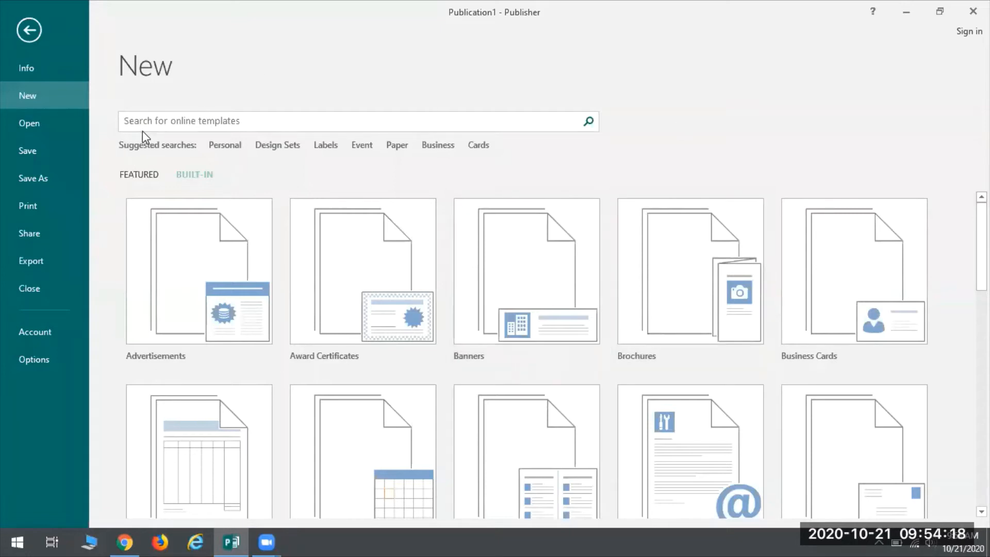
click(259, 120)
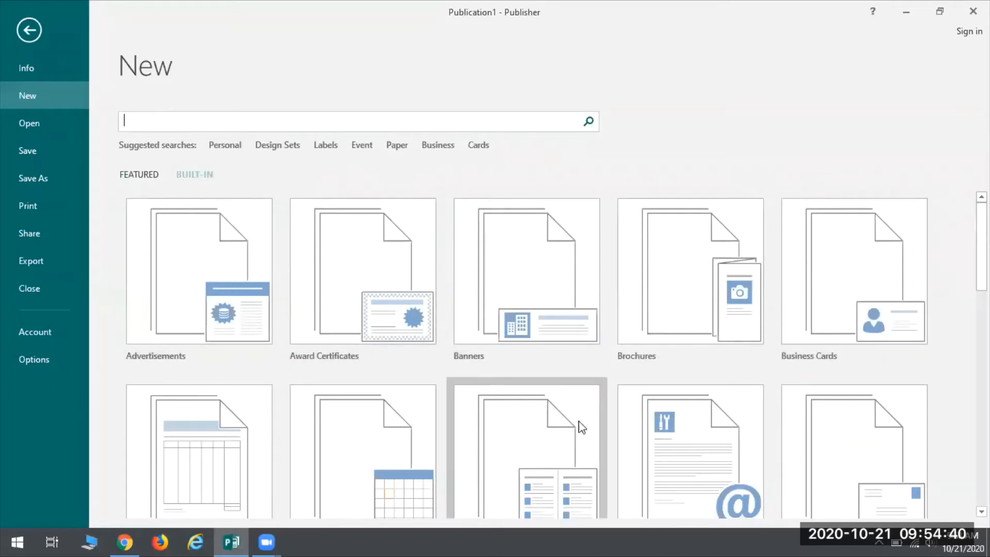
click(687, 274)
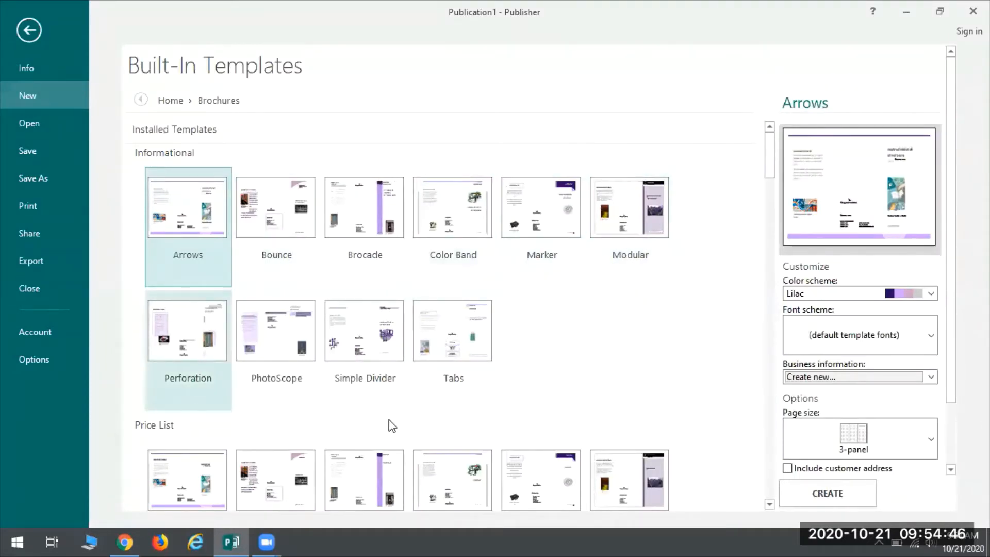
scroll(281, 375, down, 4)
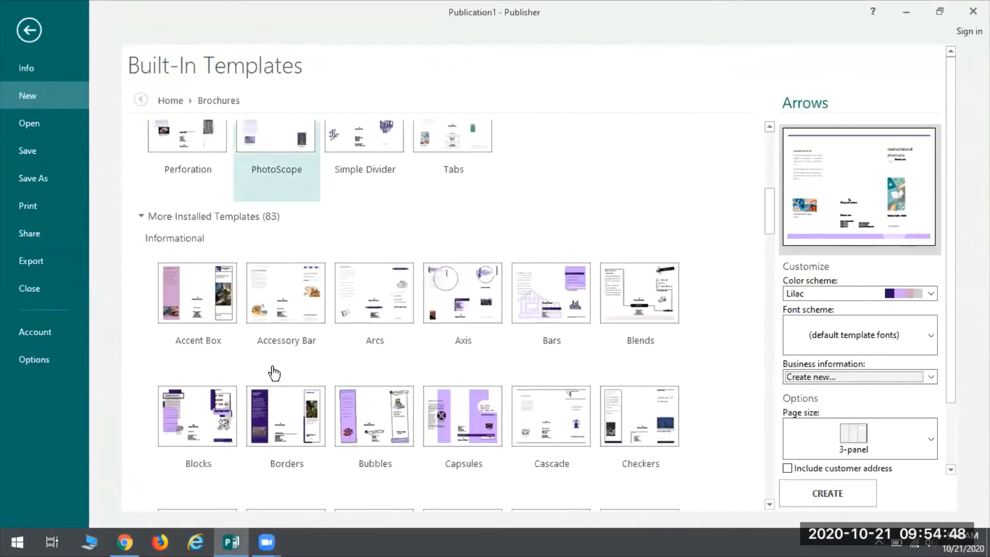
scroll(275, 373, down, 12)
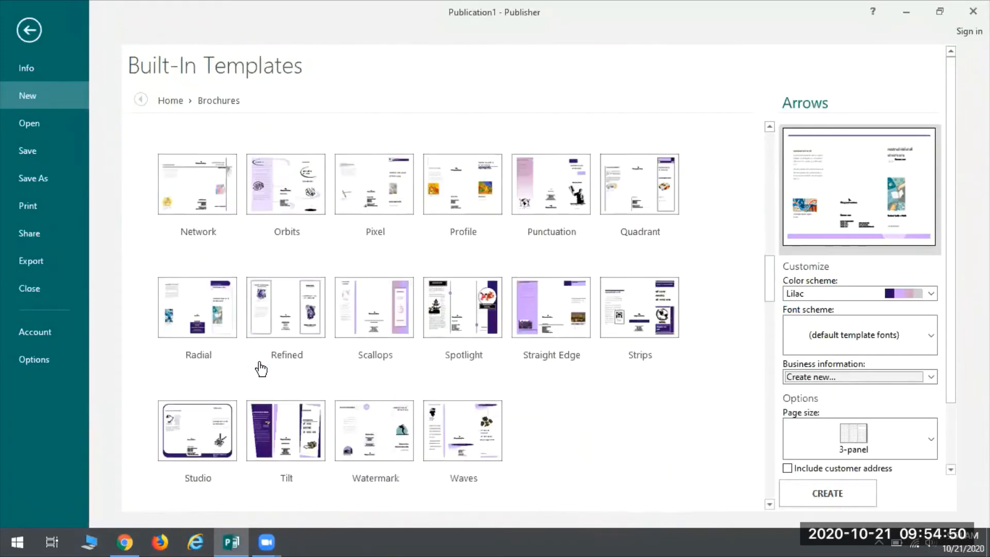
scroll(261, 369, up, 15)
scroll(261, 368, up, 1)
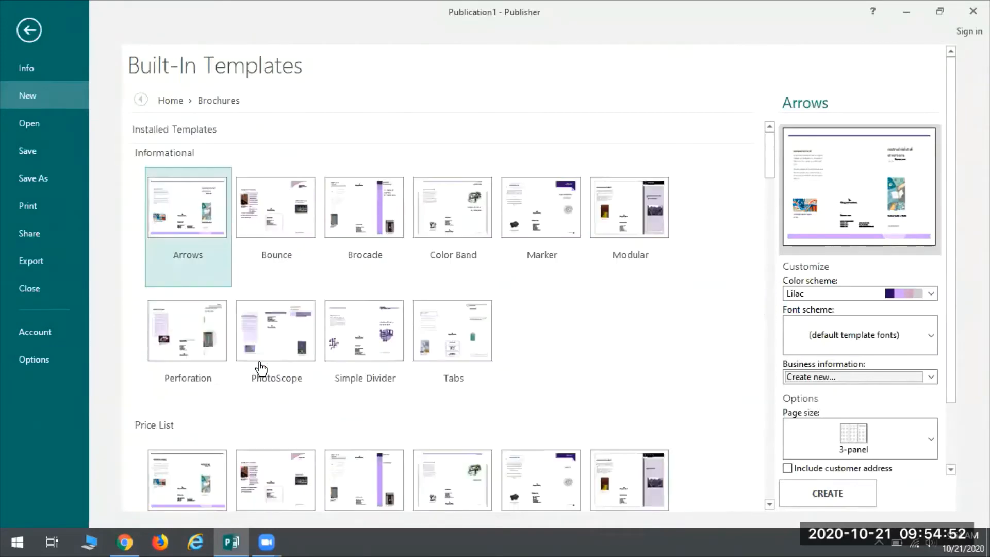
scroll(261, 368, down, 5)
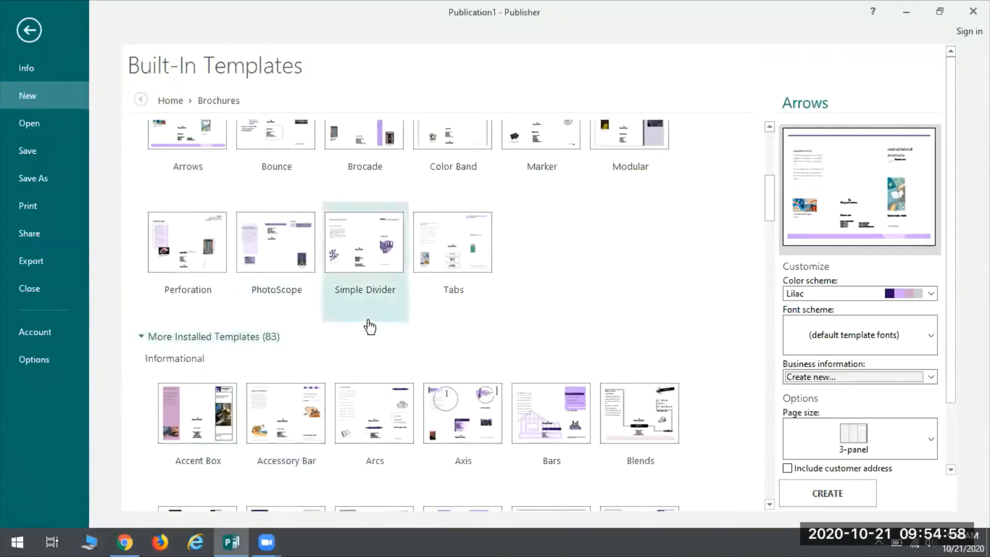
scroll(533, 232, down, 2)
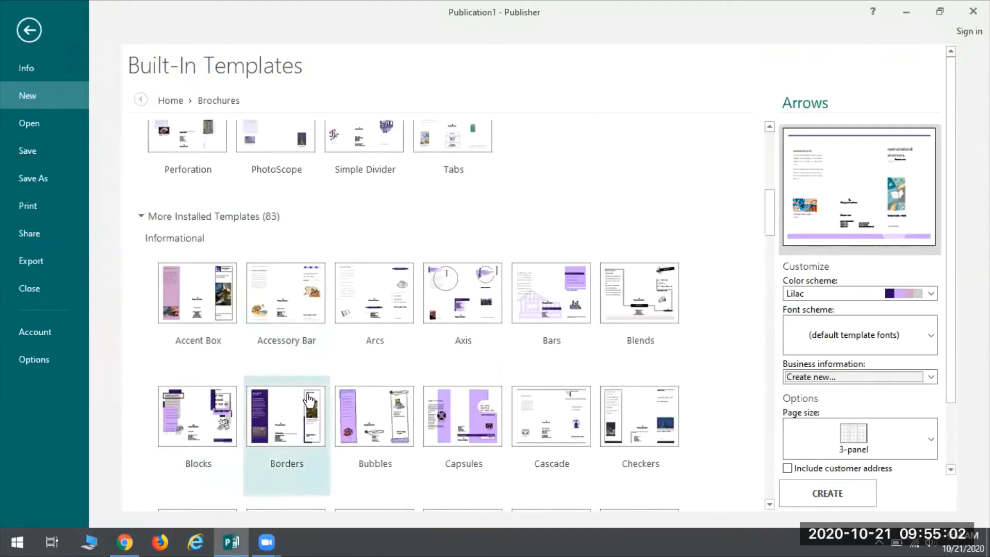
click(289, 420)
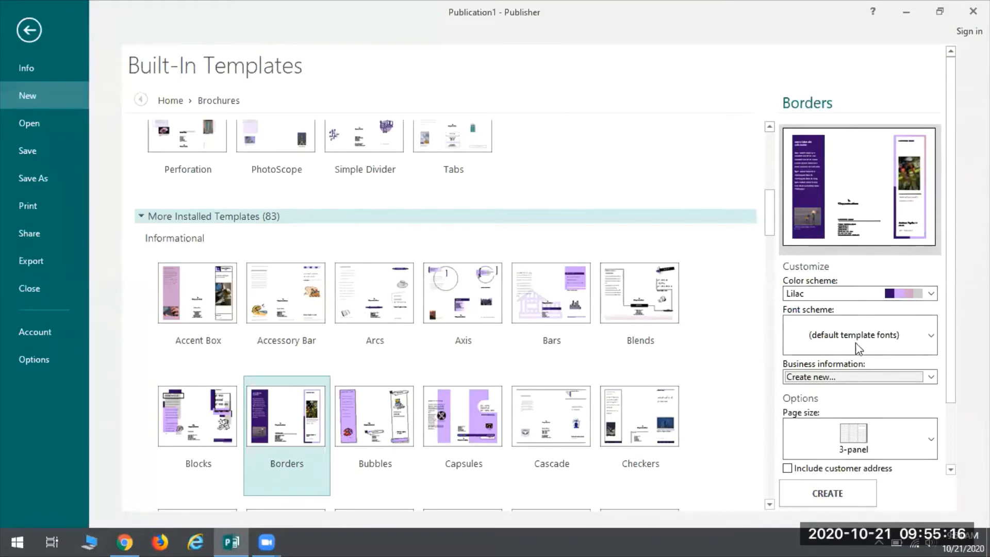
click(845, 232)
click(820, 488)
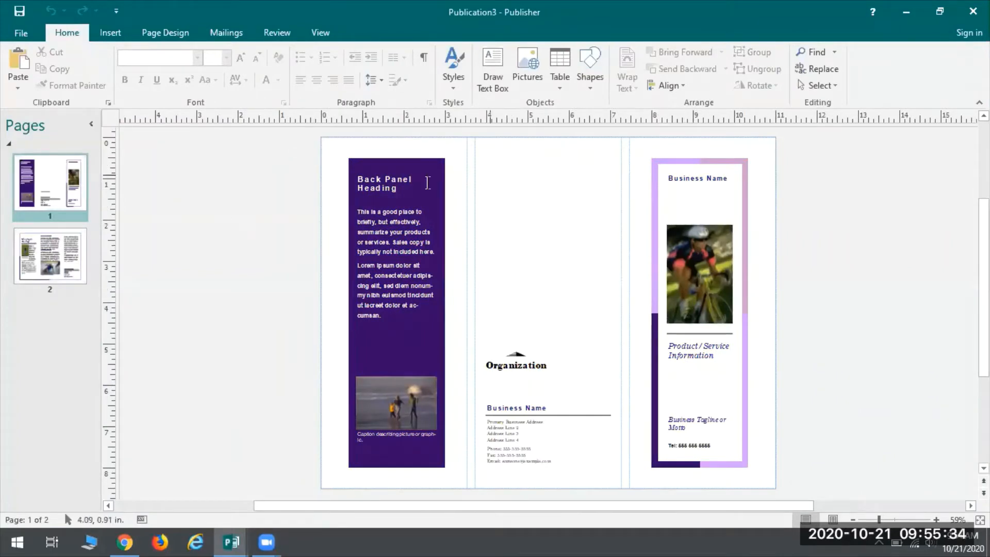
Step: Apply the built-in classic Burgundy color scheme to the brochure and check both pages
click(72, 256)
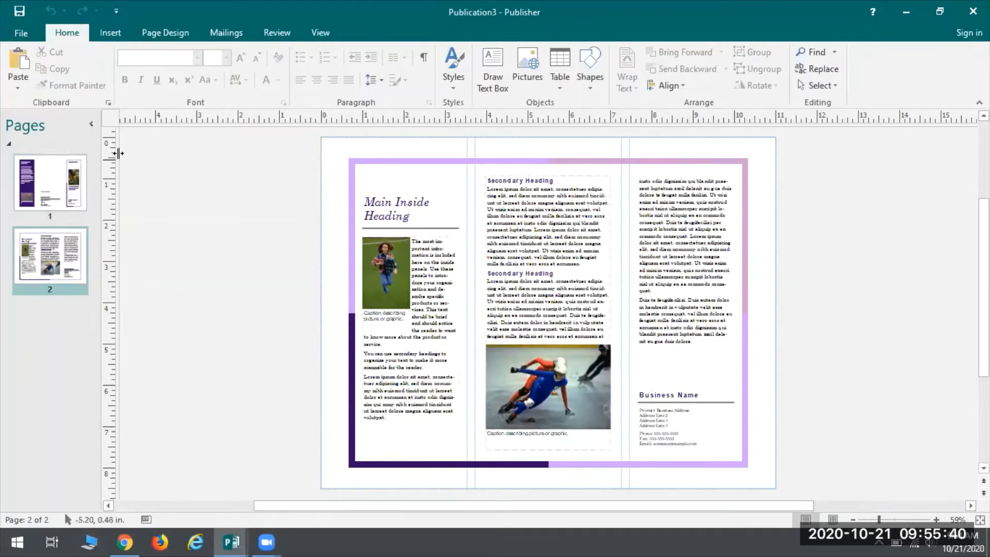
click(72, 173)
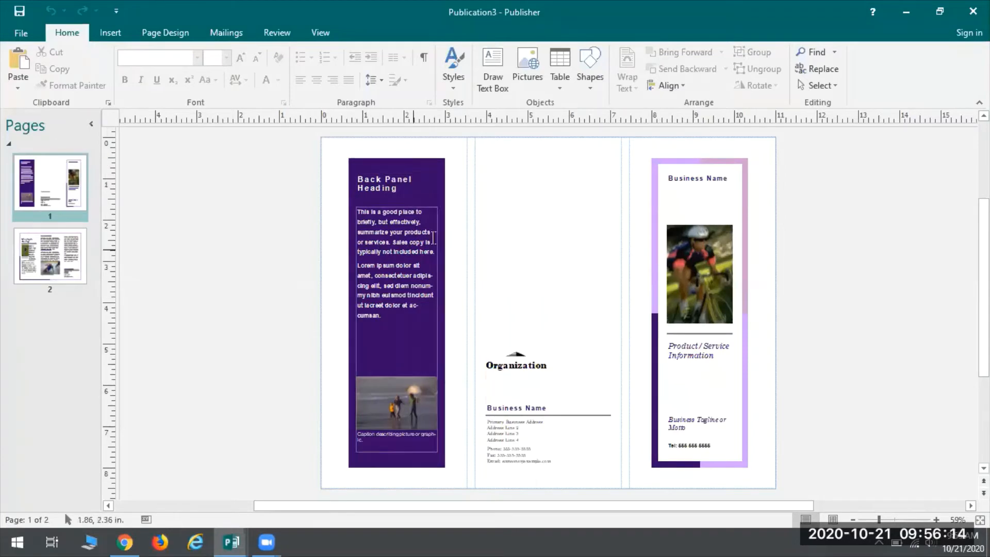
click(153, 36)
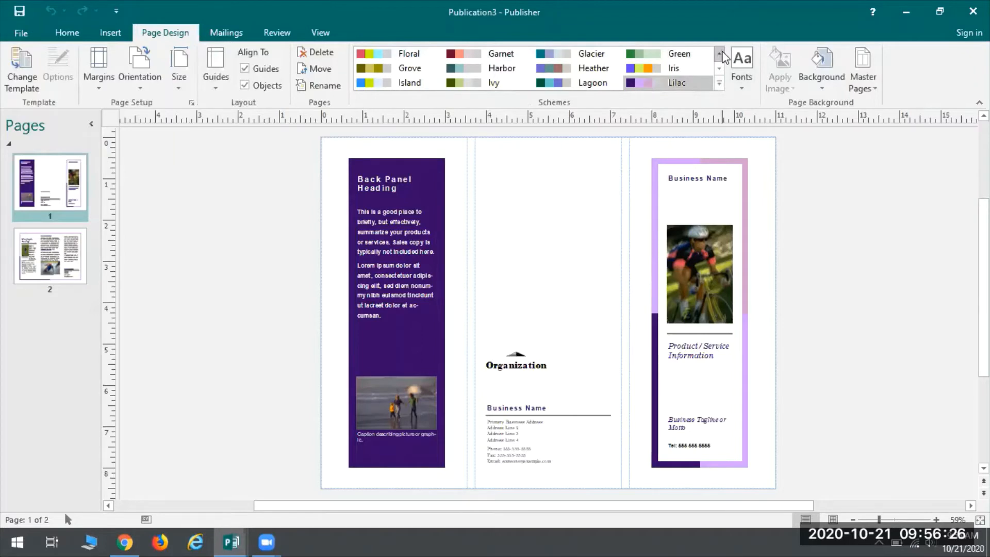
click(719, 84)
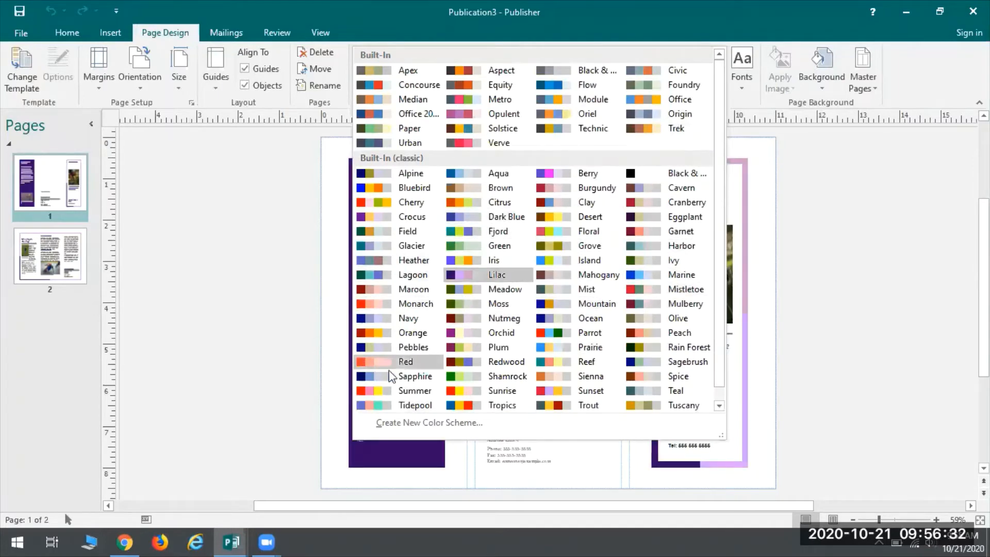
scroll(525, 327, down, 1)
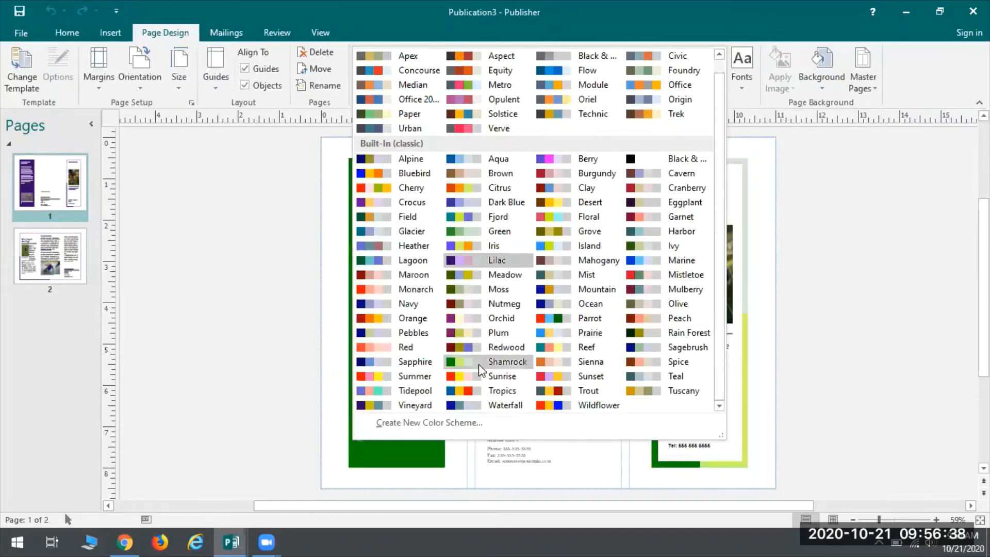
scroll(694, 342, up, 1)
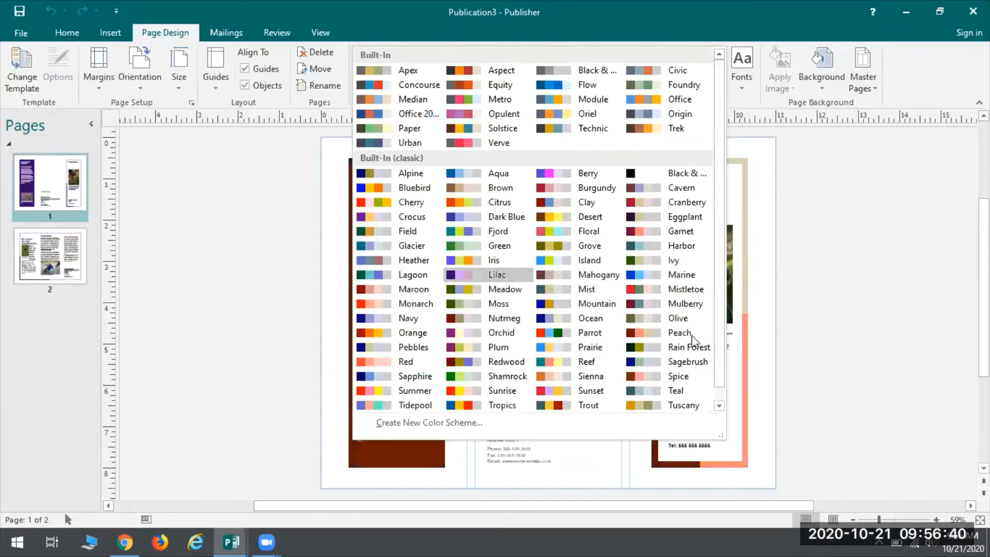
click(555, 196)
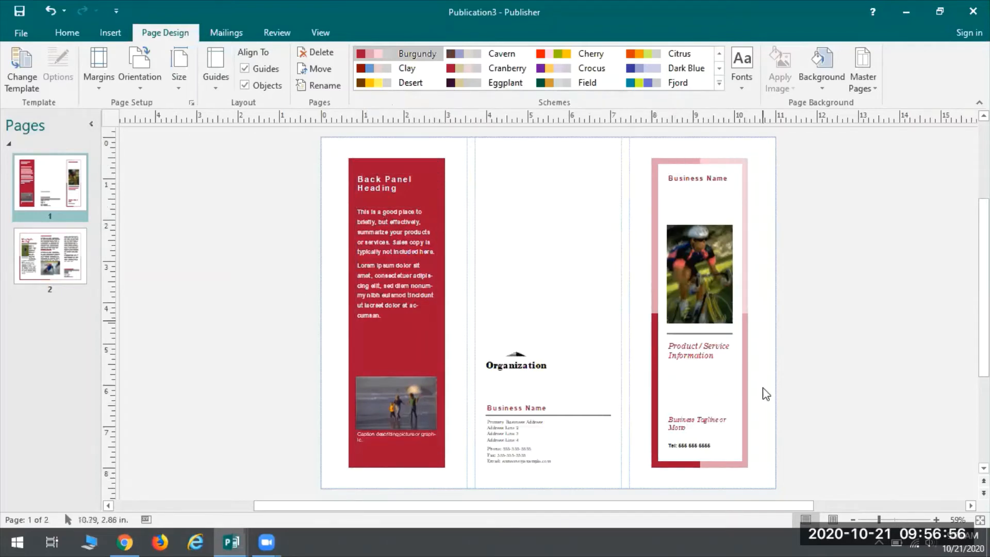
click(68, 232)
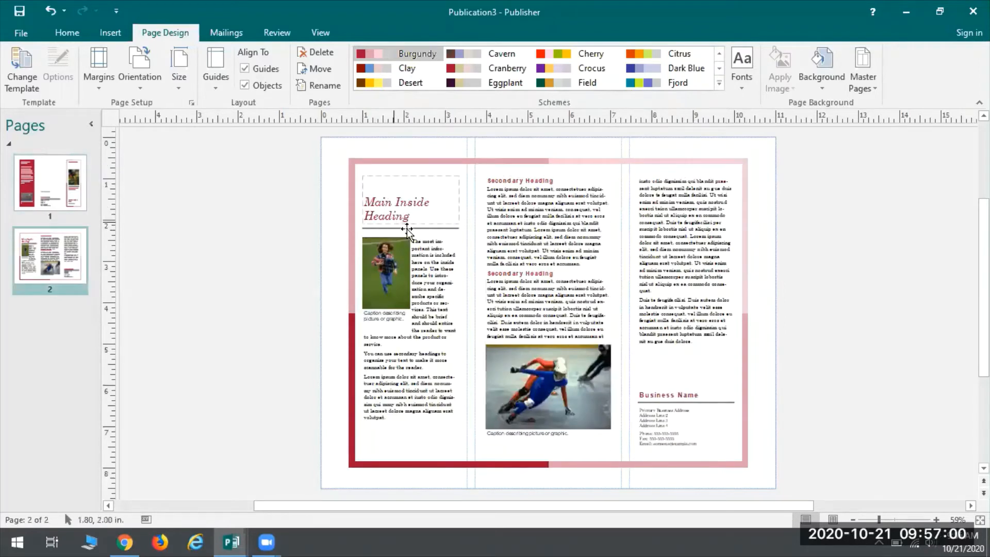
click(49, 190)
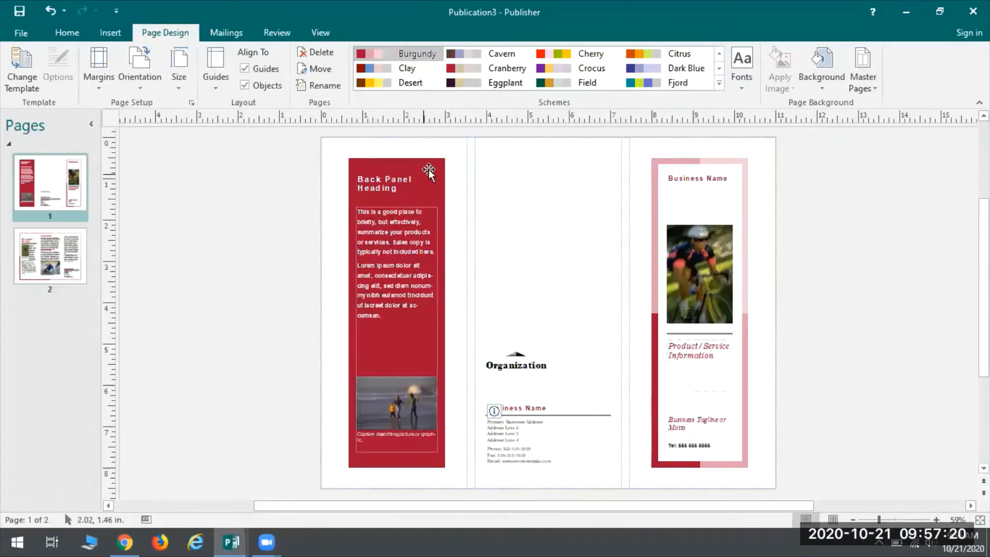
Step: Create and save a new color scheme named Custom 1 with Accent 1 changed to a medium blue
click(719, 84)
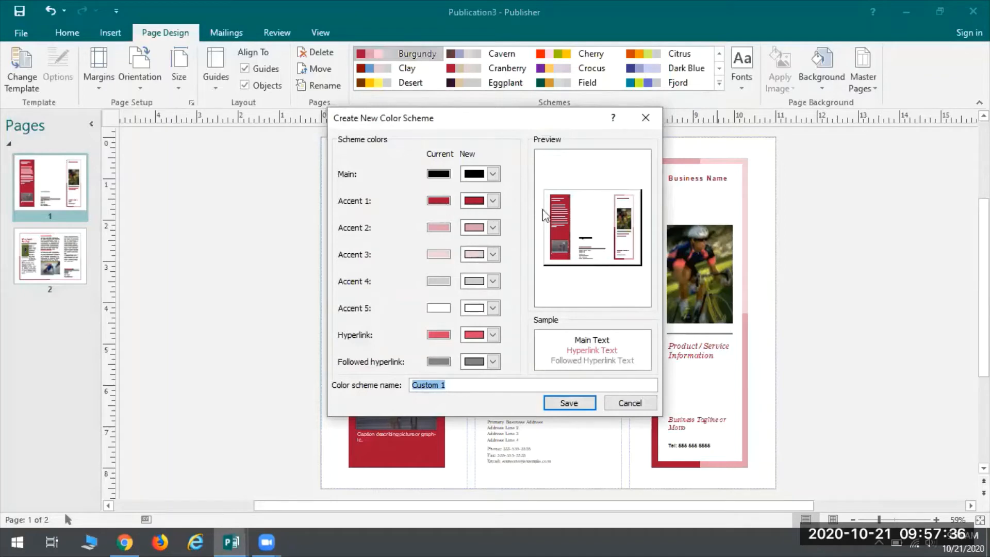
click(493, 201)
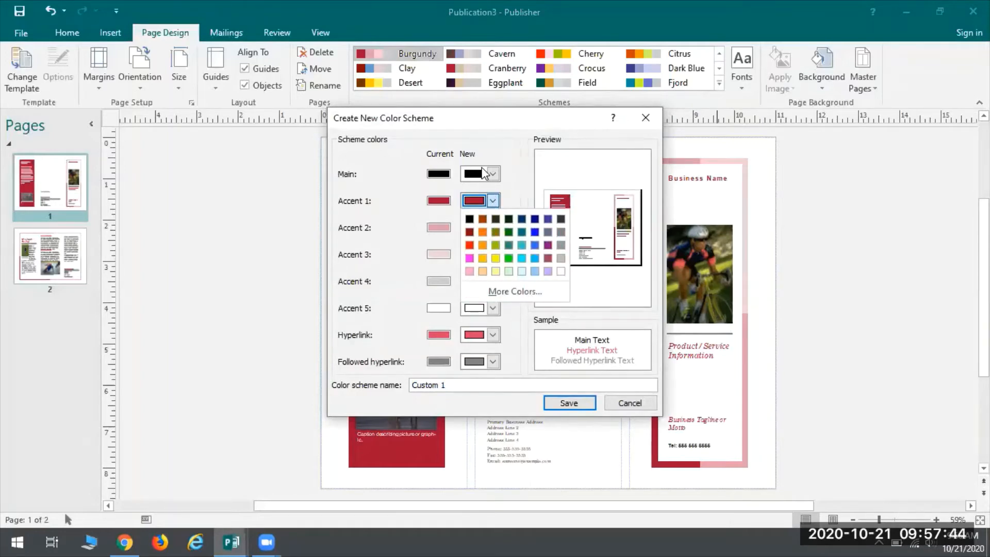
click(499, 292)
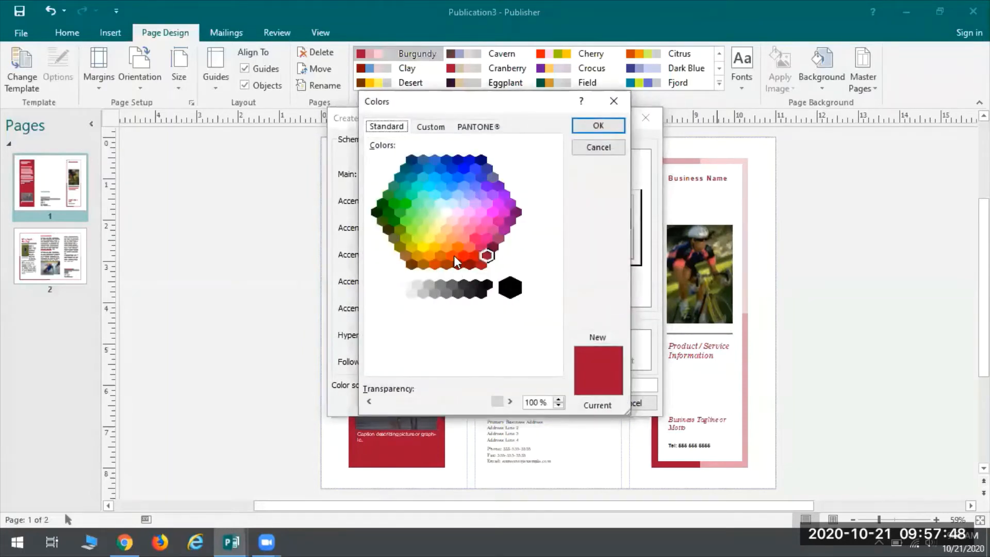
click(447, 185)
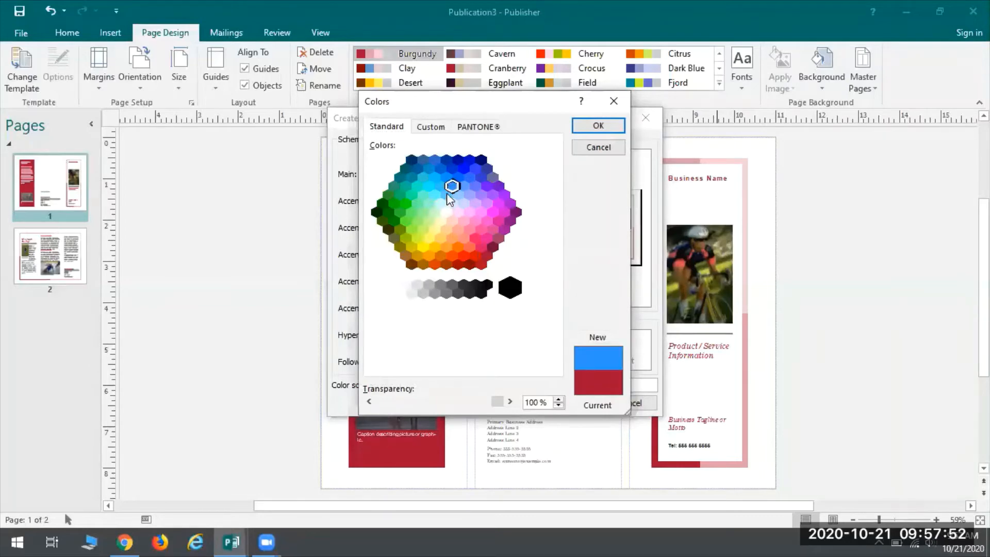
click(447, 177)
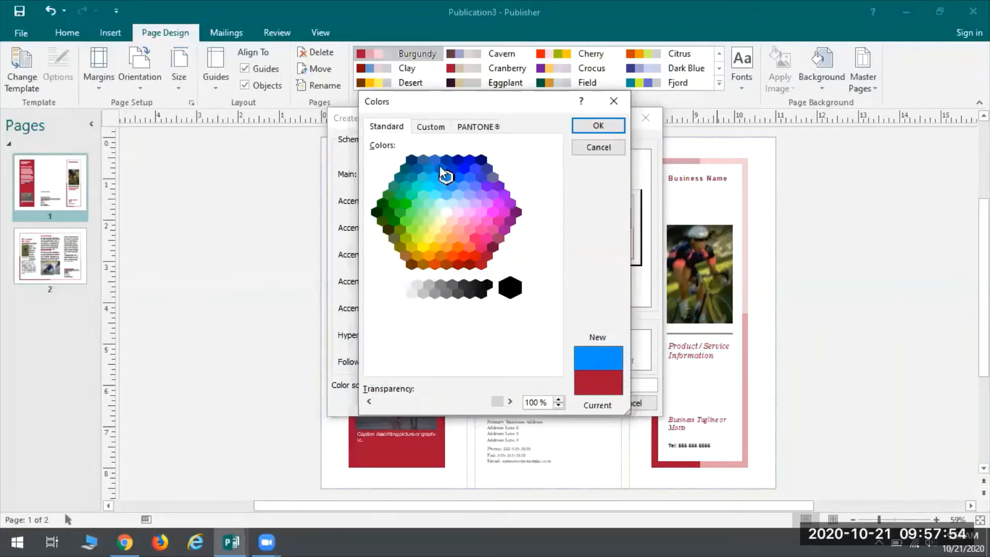
click(440, 167)
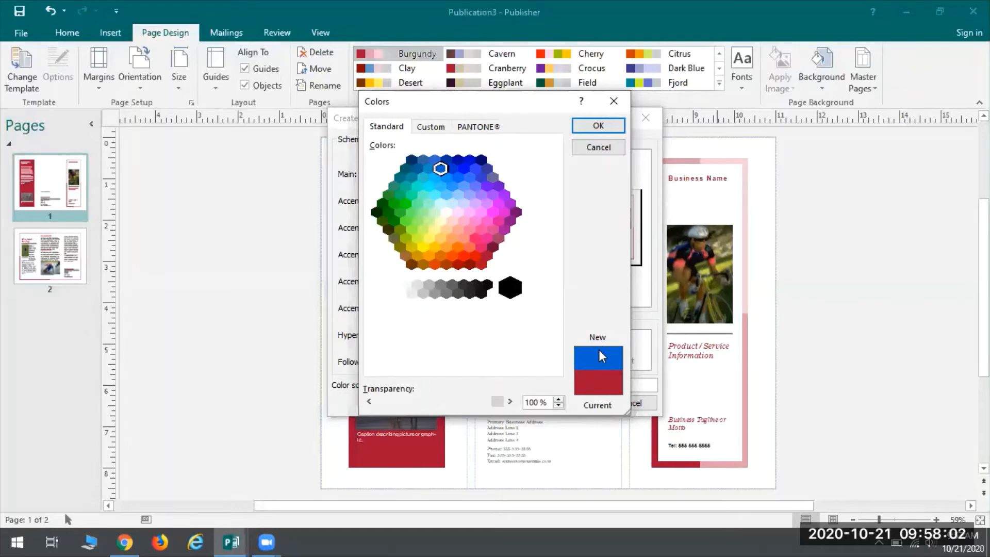
click(596, 126)
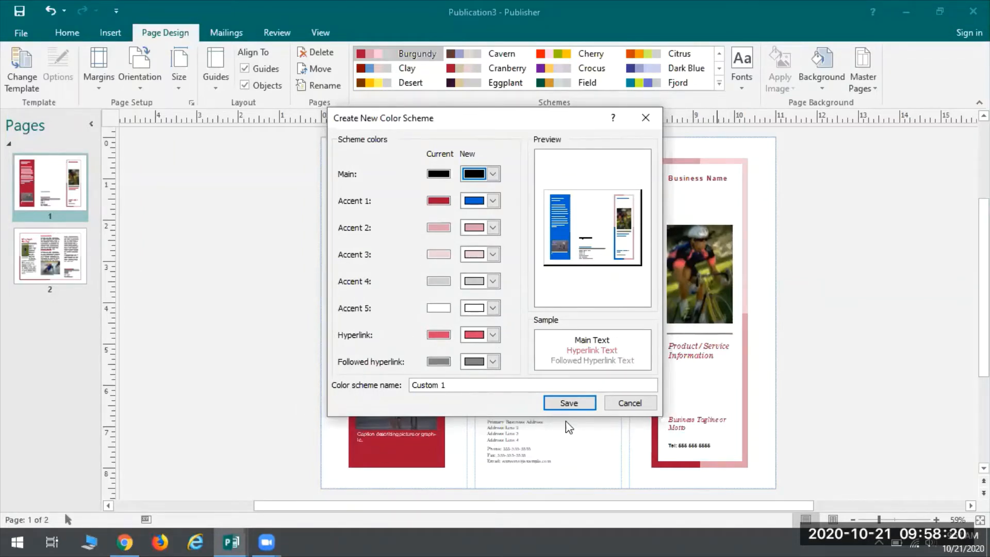
click(569, 402)
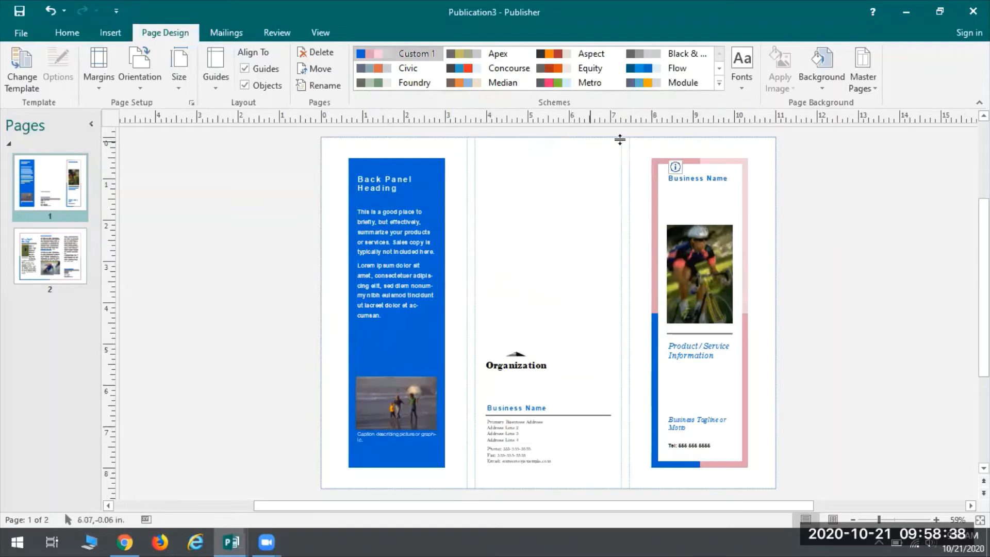
Step: Apply the Archival font scheme (Georgia Bold and Georgia) to the brochure and check page 2
click(740, 70)
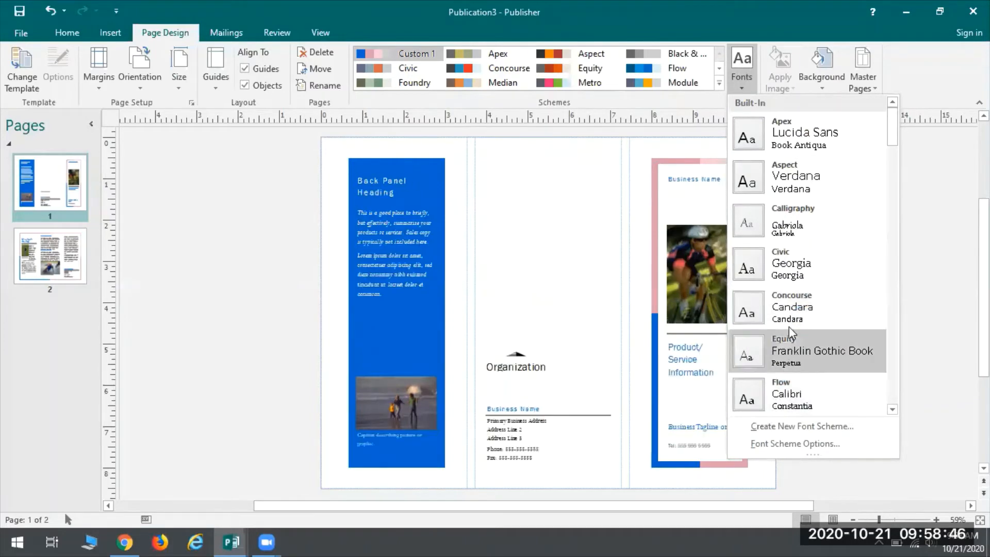
scroll(800, 267, down, 3)
scroll(800, 268, down, 6)
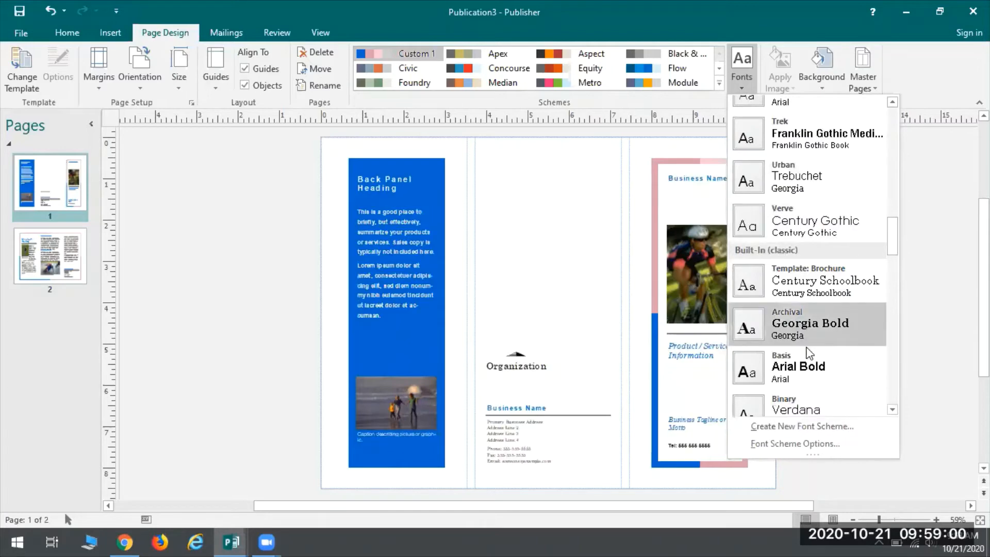
click(793, 318)
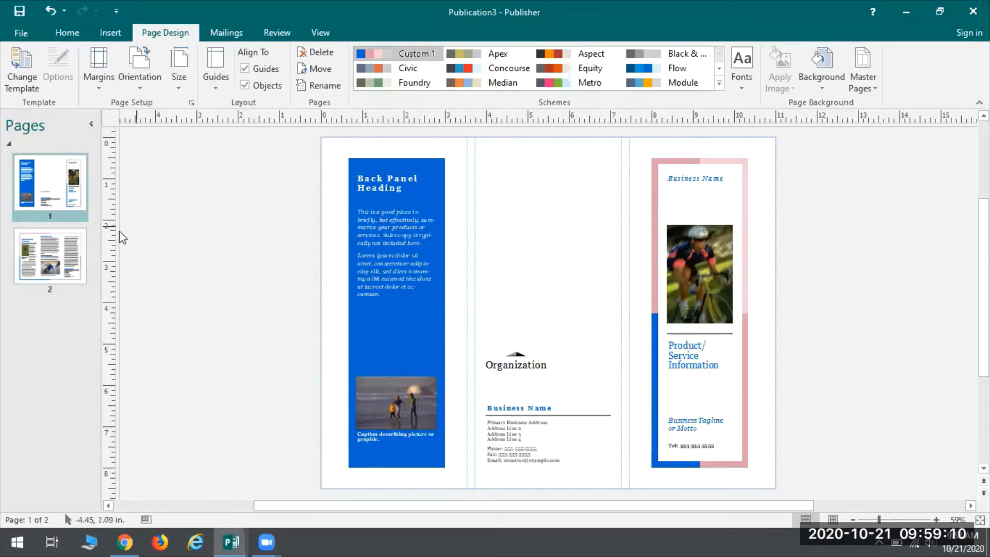
click(85, 233)
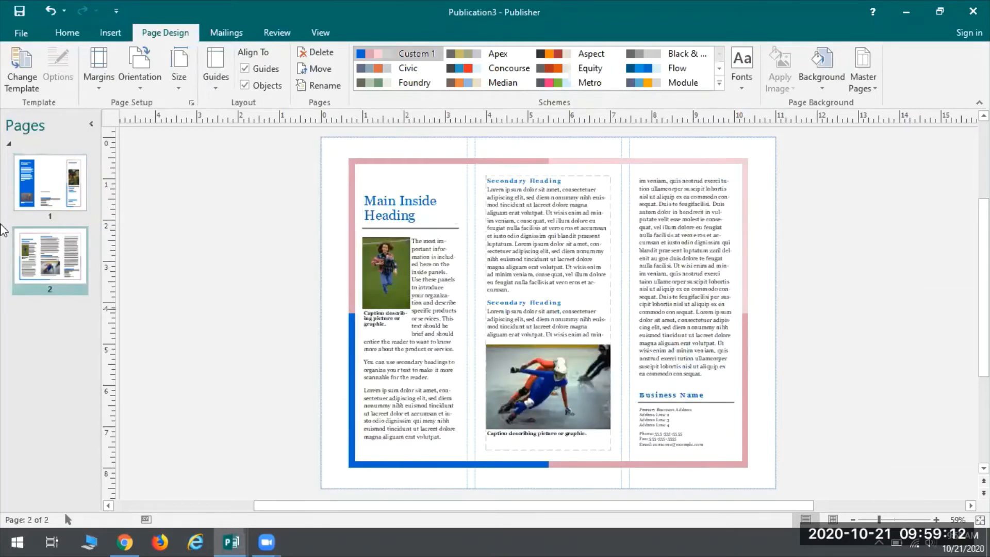
click(51, 187)
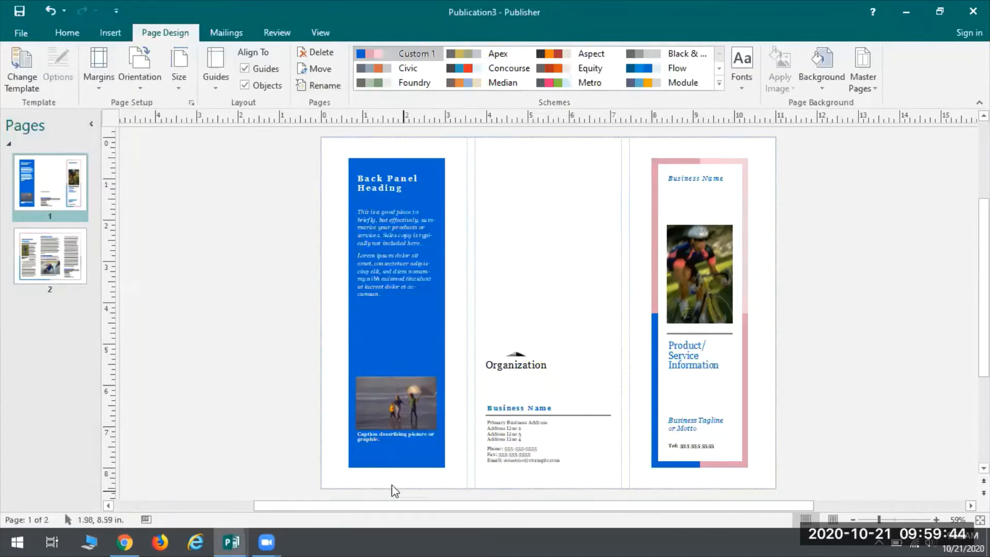
Step: Set the page margins to Moderate, 0.5" on all sides, and select the colored frame around the front panel
click(100, 83)
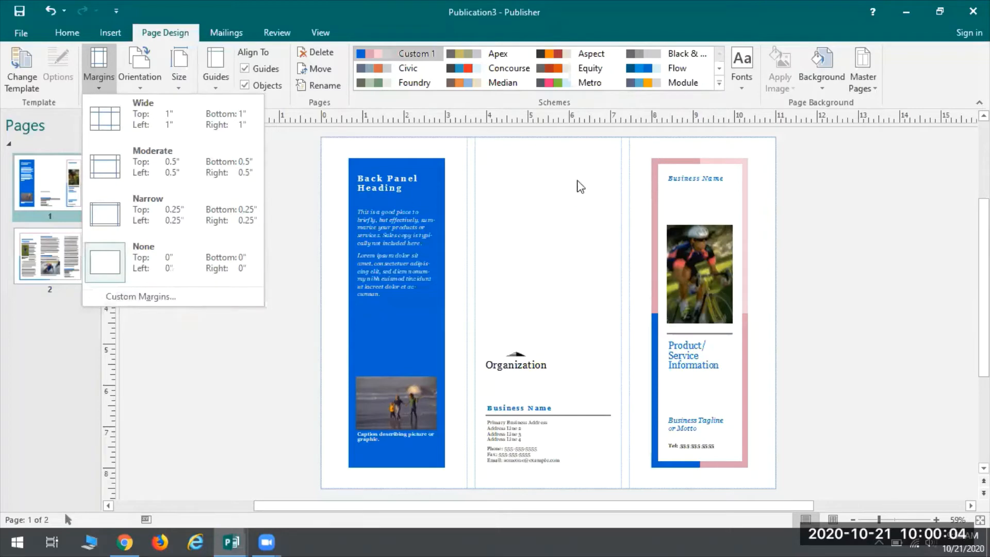
click(153, 162)
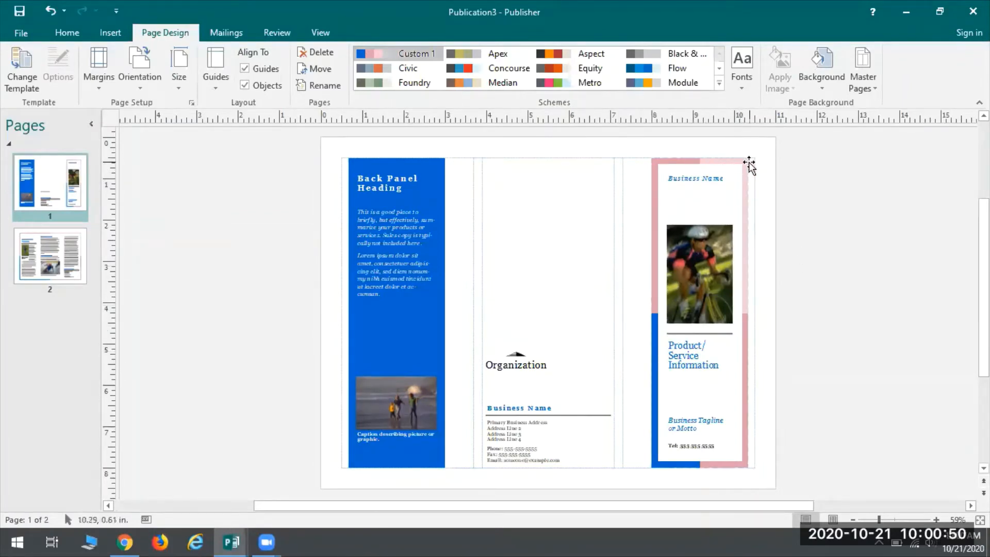
click(657, 309)
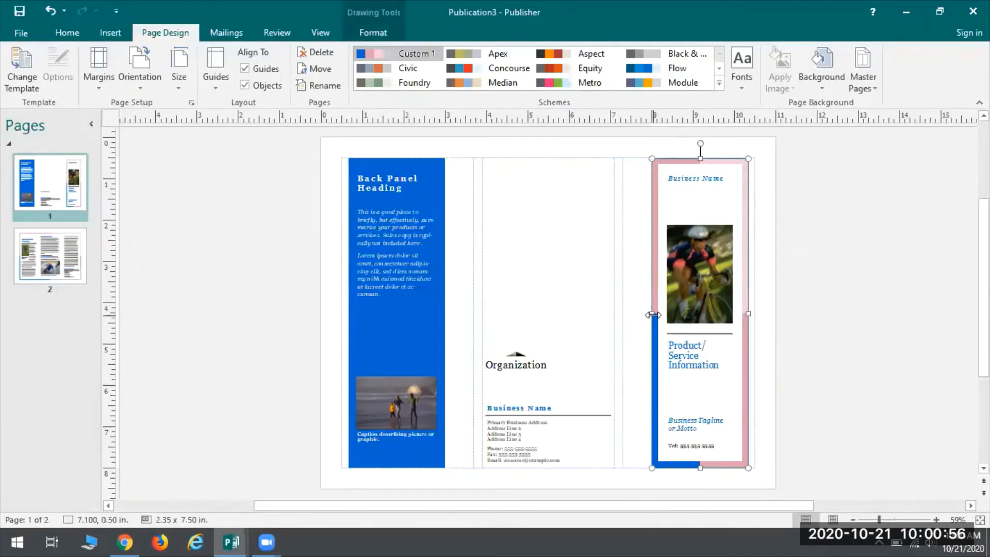
Step: Try widening the front panel's frame, title text box and cyclist photo one at a time, and undo these changes
drag(648, 313, 622, 316)
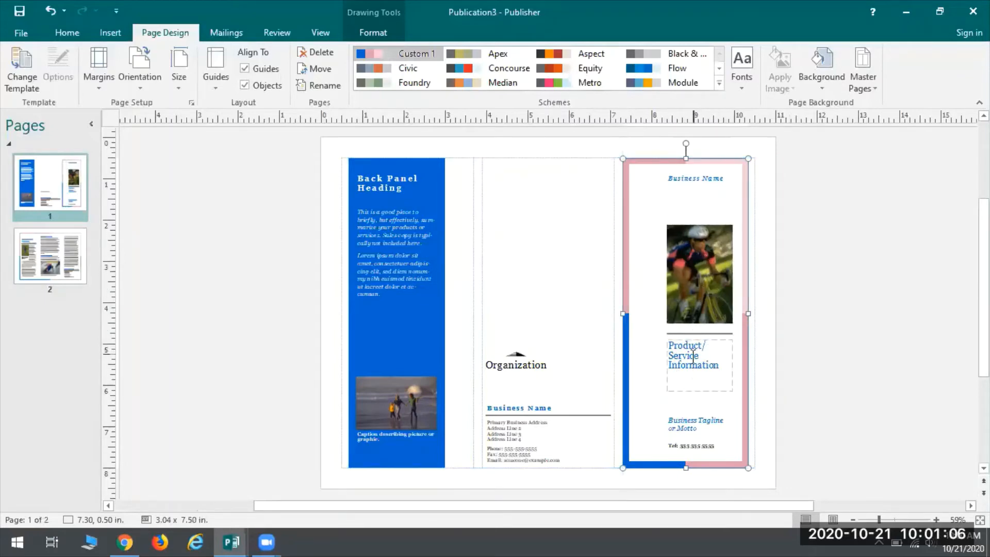
click(666, 361)
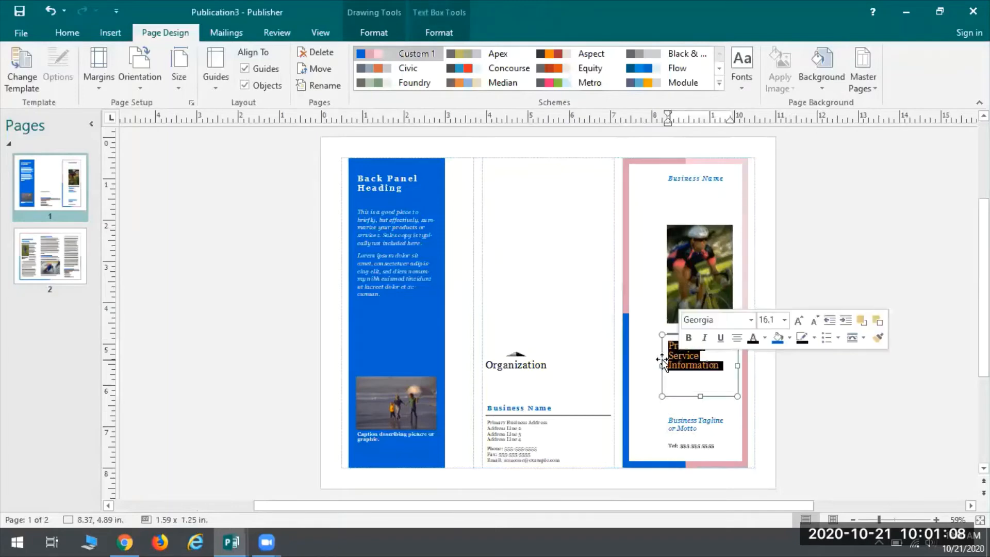
drag(661, 365, 634, 368)
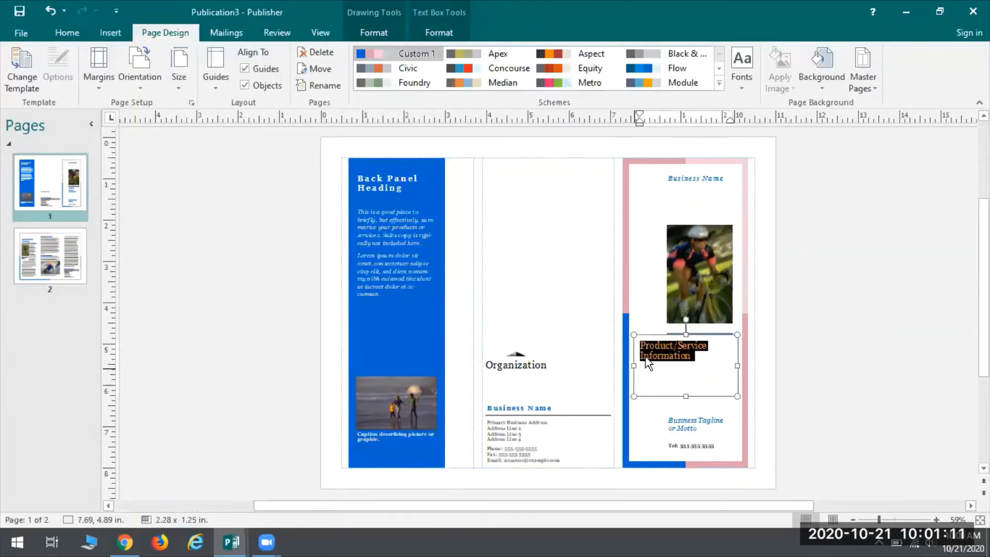
click(663, 276)
drag(666, 274, 638, 274)
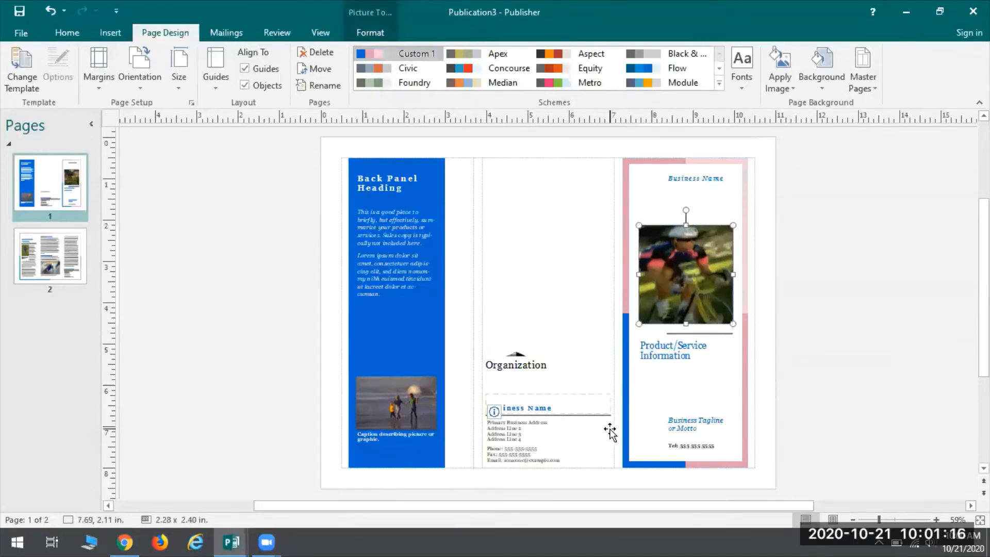
click(50, 10)
click(50, 11)
click(57, 14)
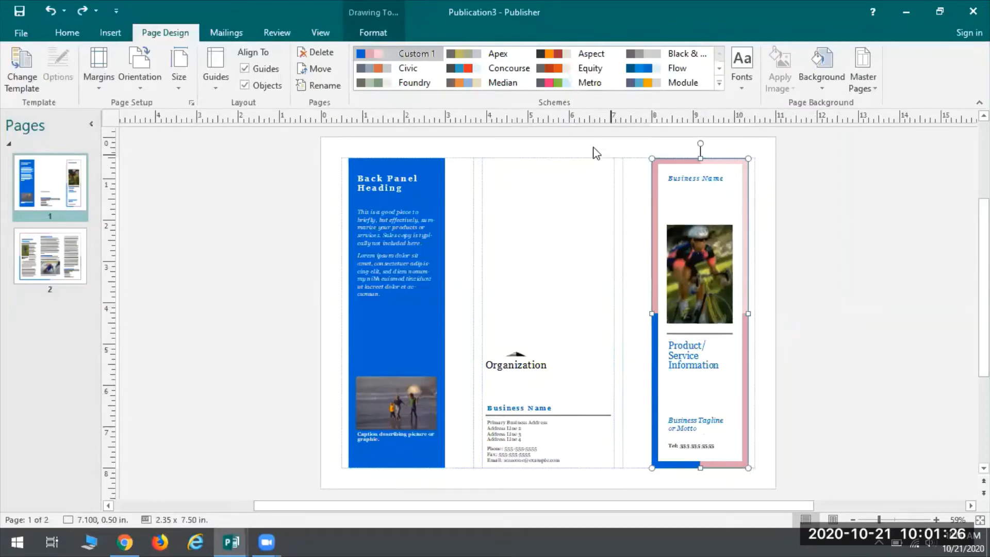
click(800, 309)
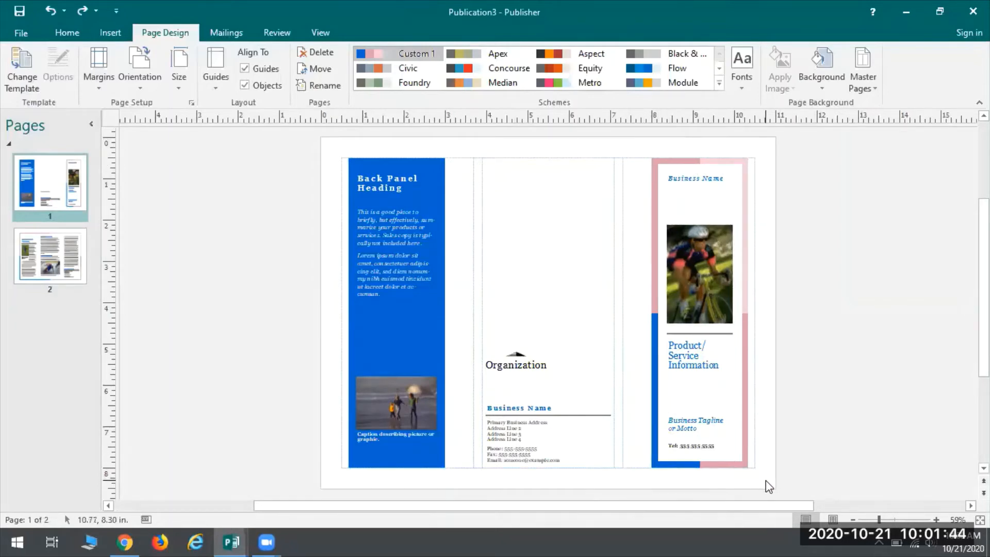
Step: Select all front panel objects together and widen them so the frame's left edge meets the margin guide, about 3.04" wide
drag(670, 452, 631, 143)
drag(631, 143, 631, 145)
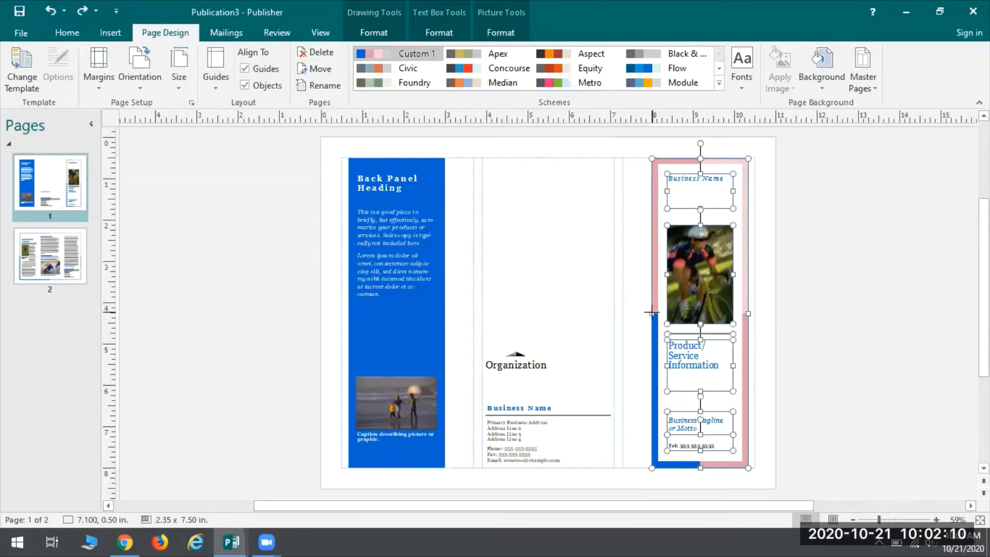
drag(650, 312, 623, 311)
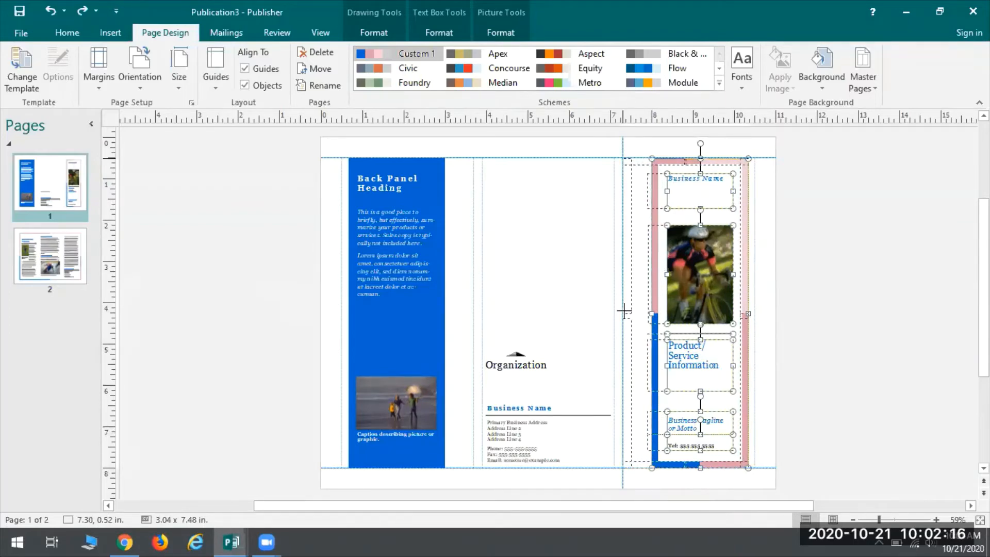
drag(623, 310, 622, 311)
click(622, 311)
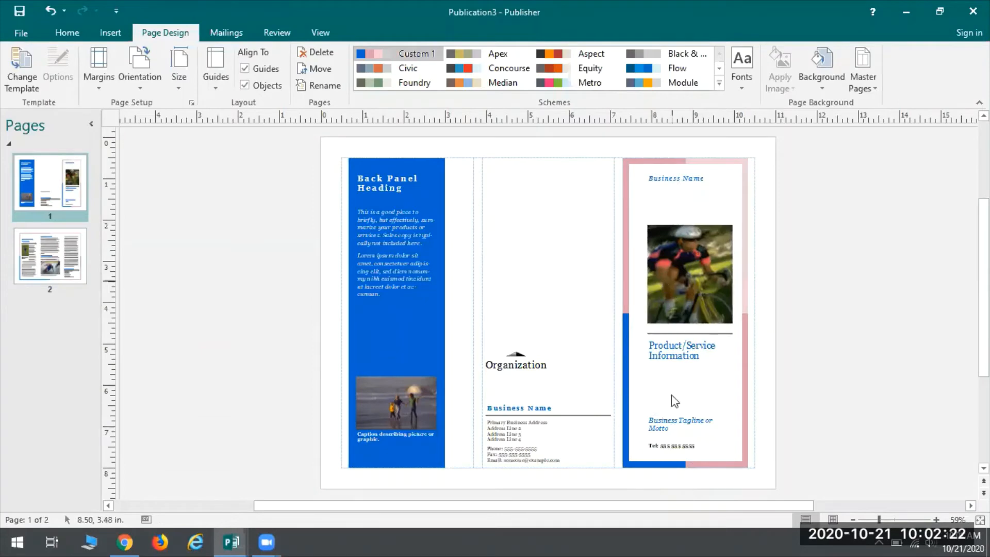
click(682, 426)
click(680, 350)
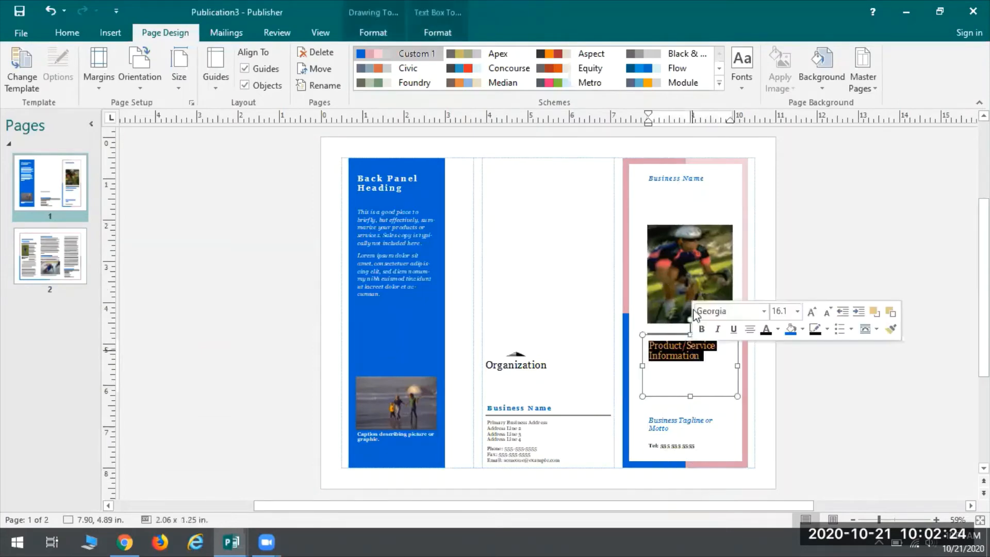
click(681, 247)
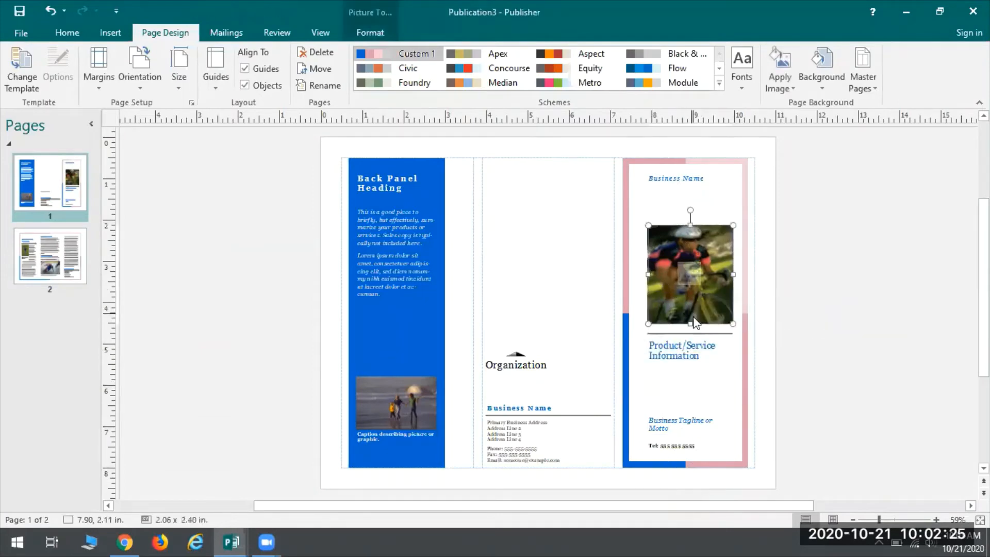
click(742, 250)
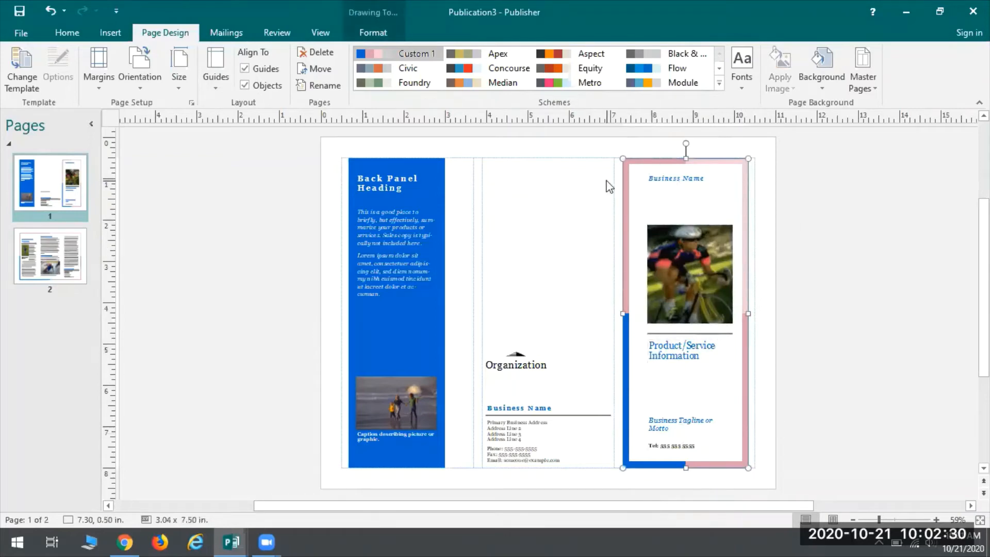
Step: Select all front panel objects together and stretch them until the frame's right edge meets the page margin guide
click(772, 484)
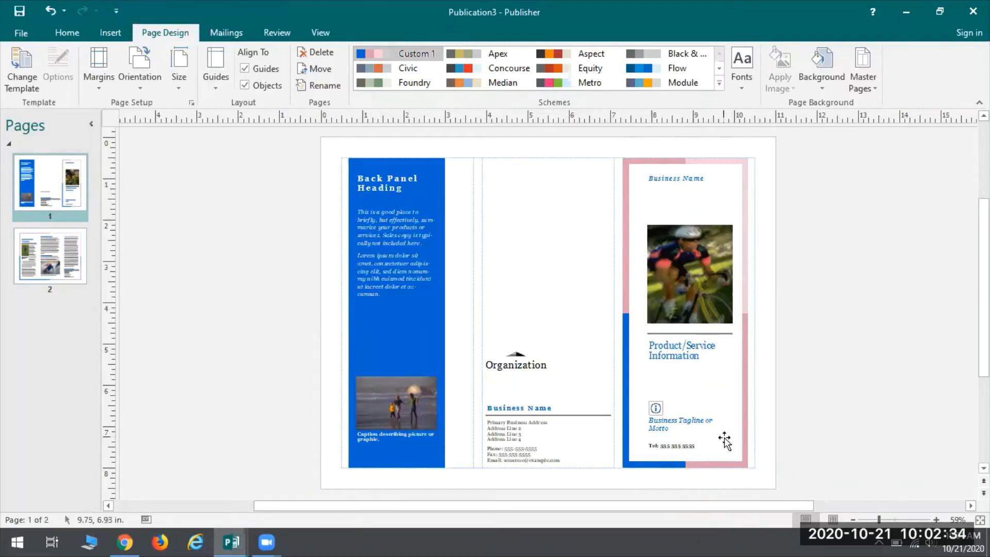
drag(673, 337, 610, 148)
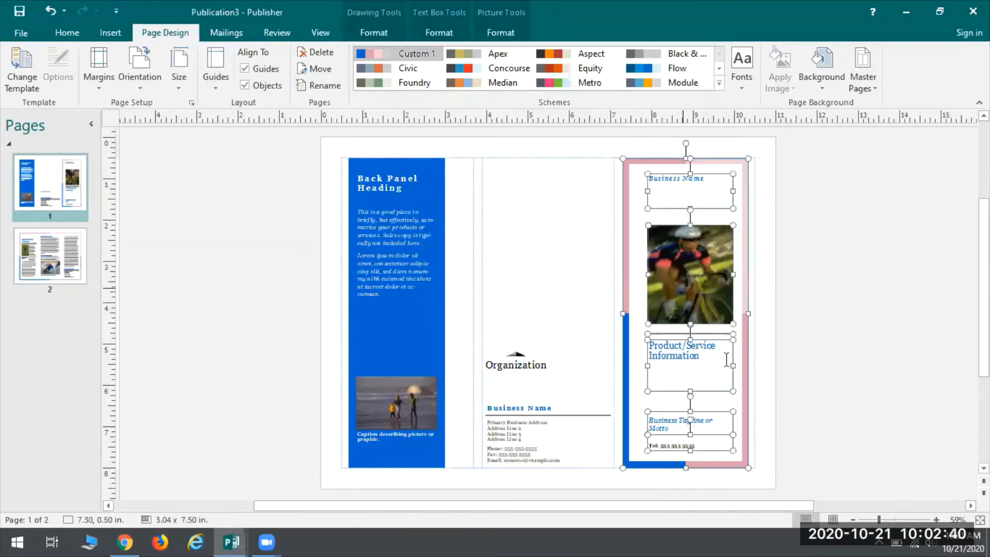
drag(750, 314, 757, 315)
click(757, 314)
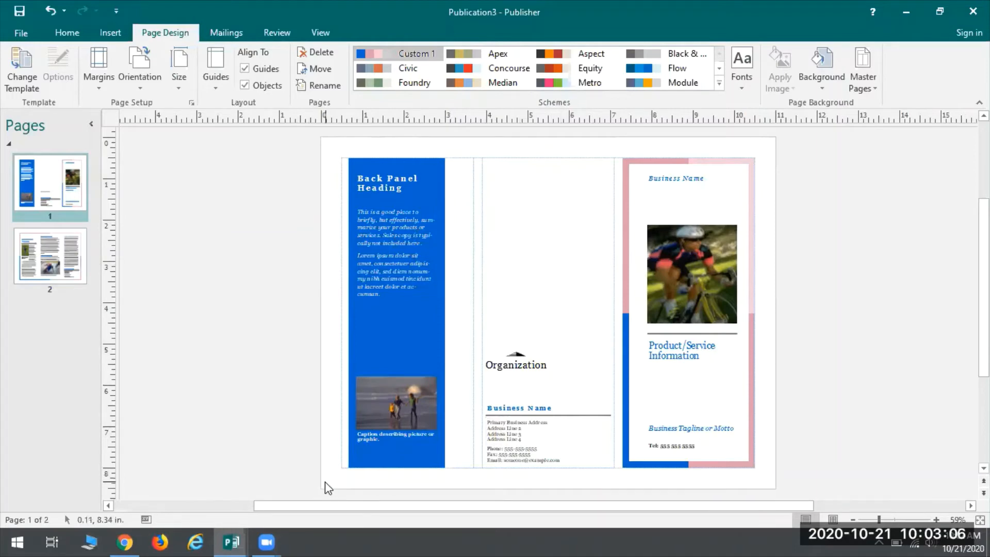
Step: Select all back panel objects together and widen them to the margin guides on both sides, about 3.20" wide
mouse_move(436, 335)
mouse_down()
mouse_move(480, 222)
mouse_move(467, 250)
mouse_move(464, 144)
mouse_move(473, 144)
mouse_up()
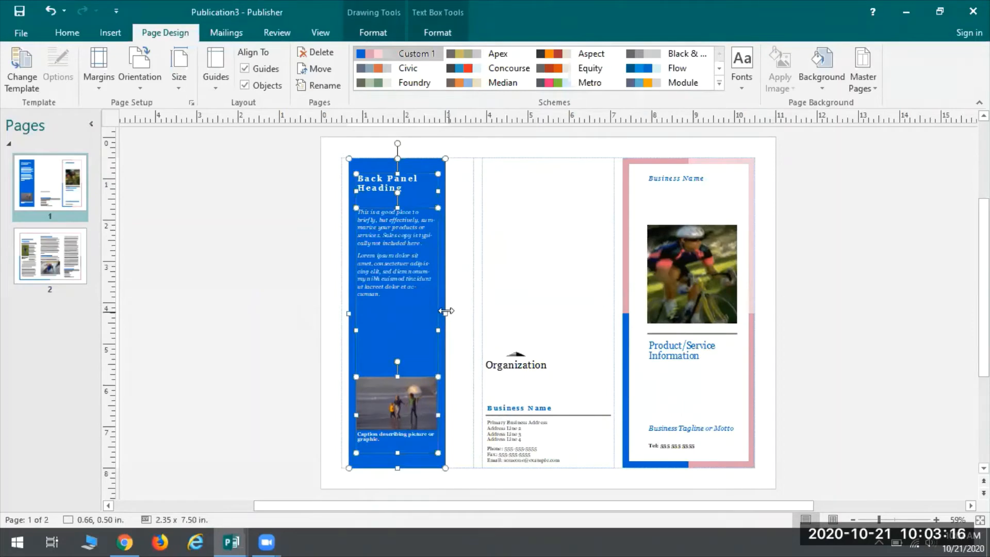
drag(446, 311, 474, 305)
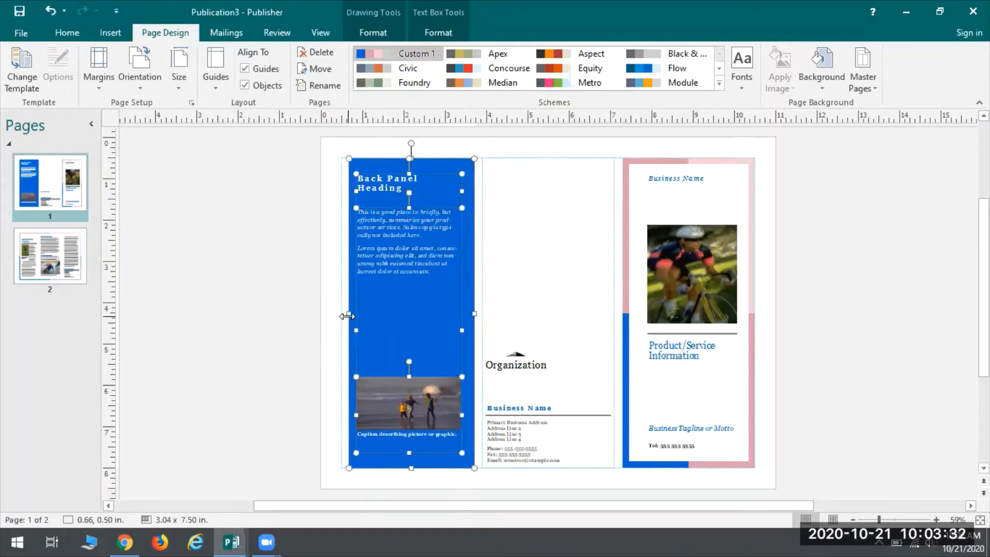
drag(347, 316, 340, 315)
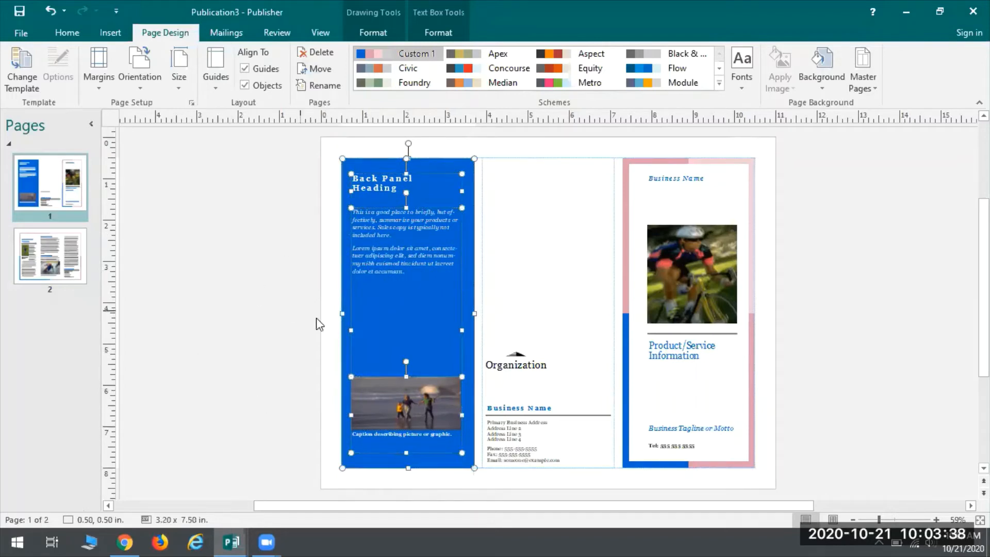
click(246, 231)
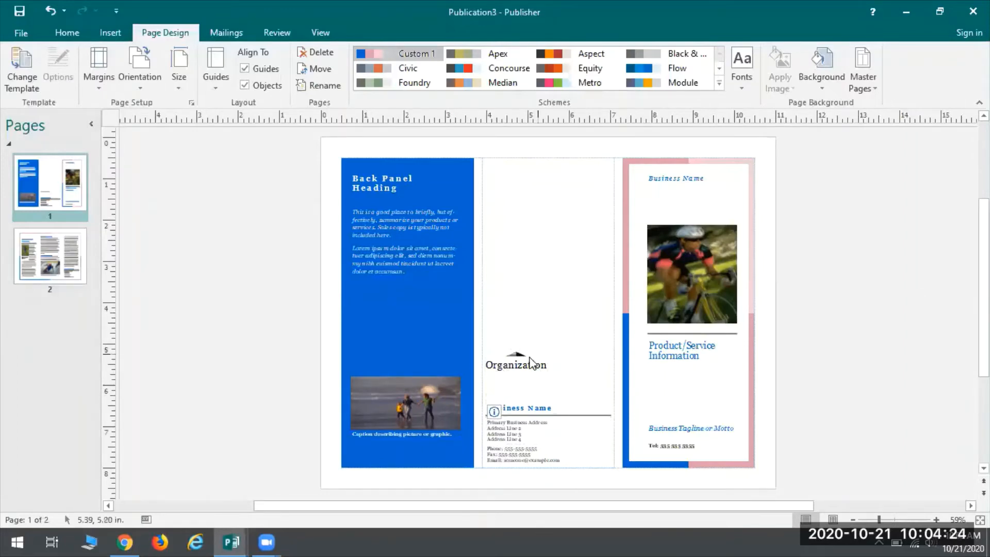
Step: Try moving the Organization logo alone to the top of the middle panel, and undo the move
click(513, 363)
drag(512, 359, 572, 172)
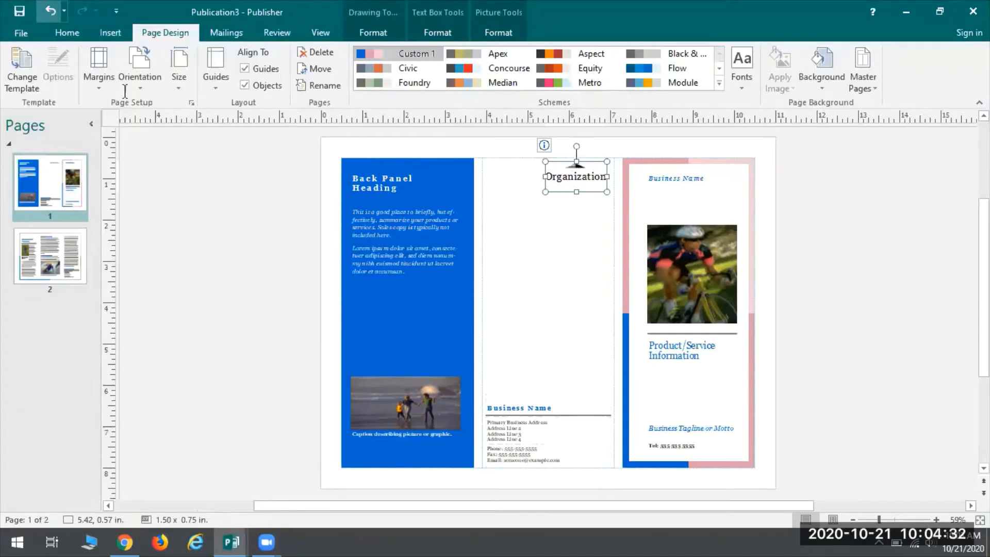
click(50, 11)
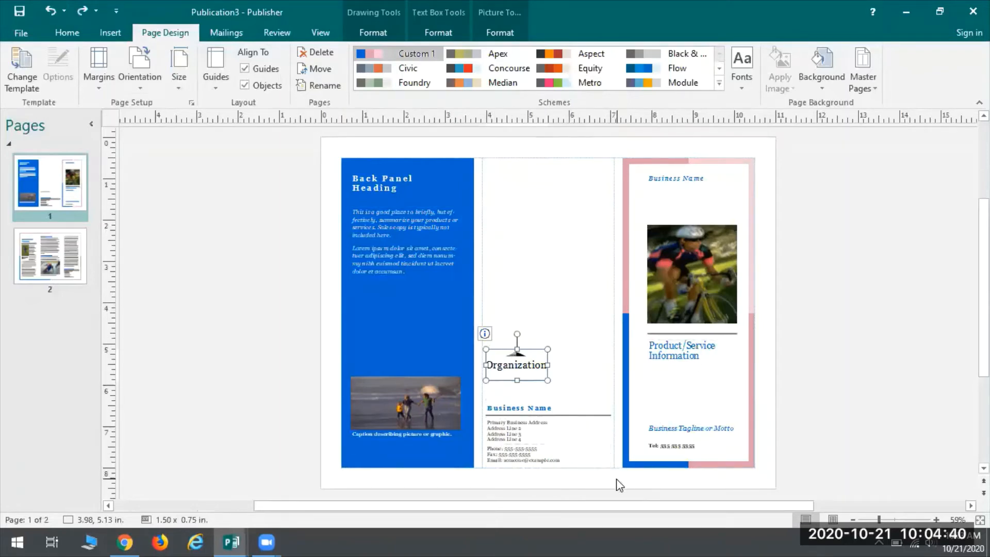
Step: Select the middle panel's logo, business name, line and contact text boxes, first together and again one by one, and clear the selection
drag(616, 478, 477, 338)
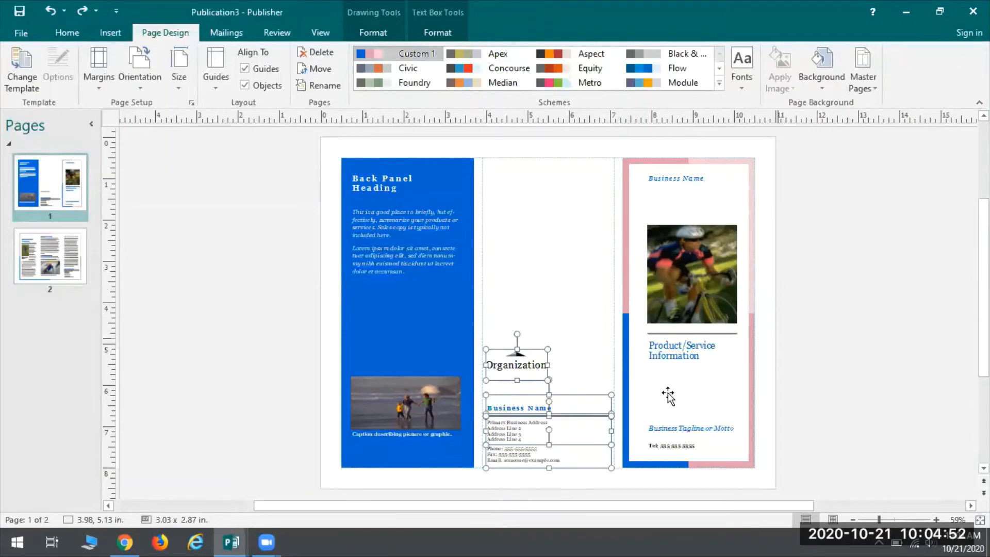
click(823, 299)
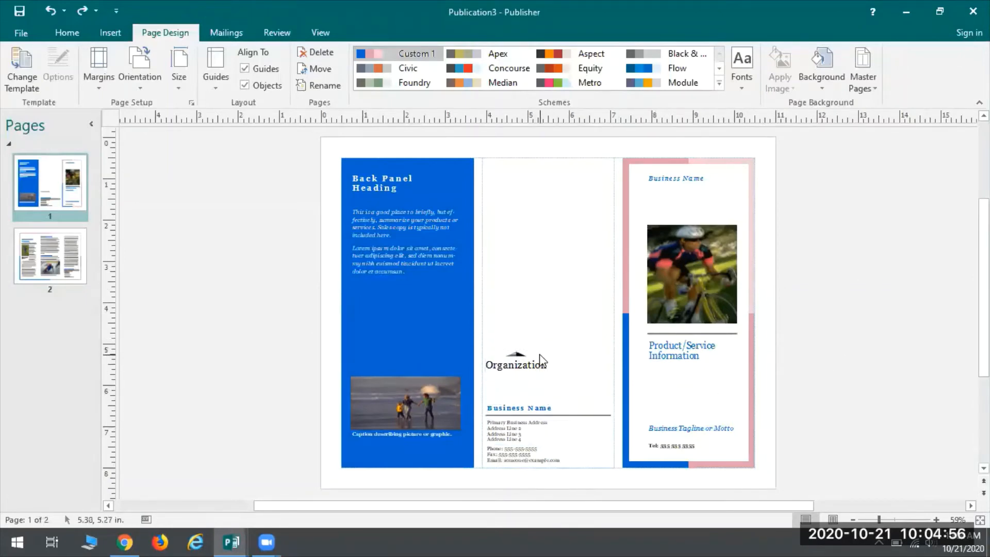
click(548, 363)
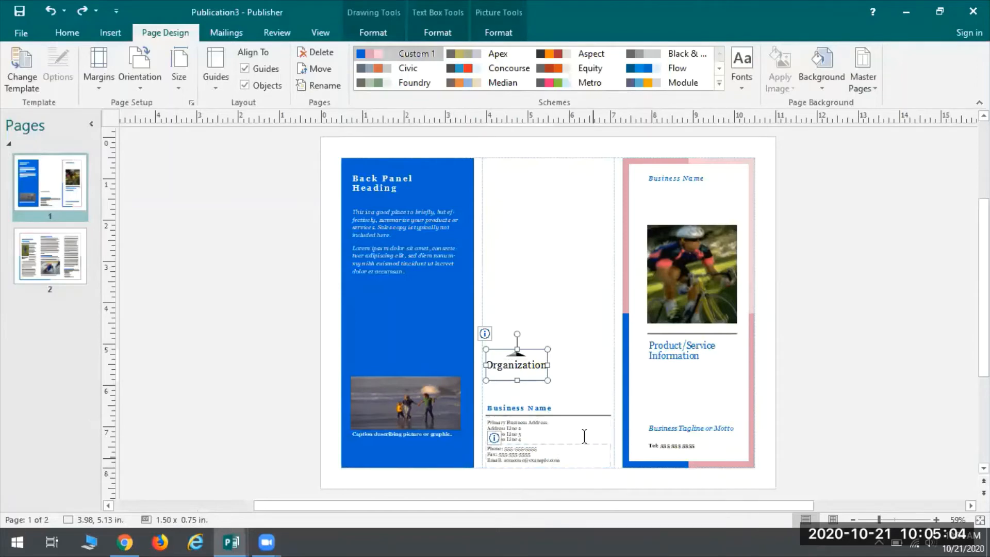
shift+click(547, 411)
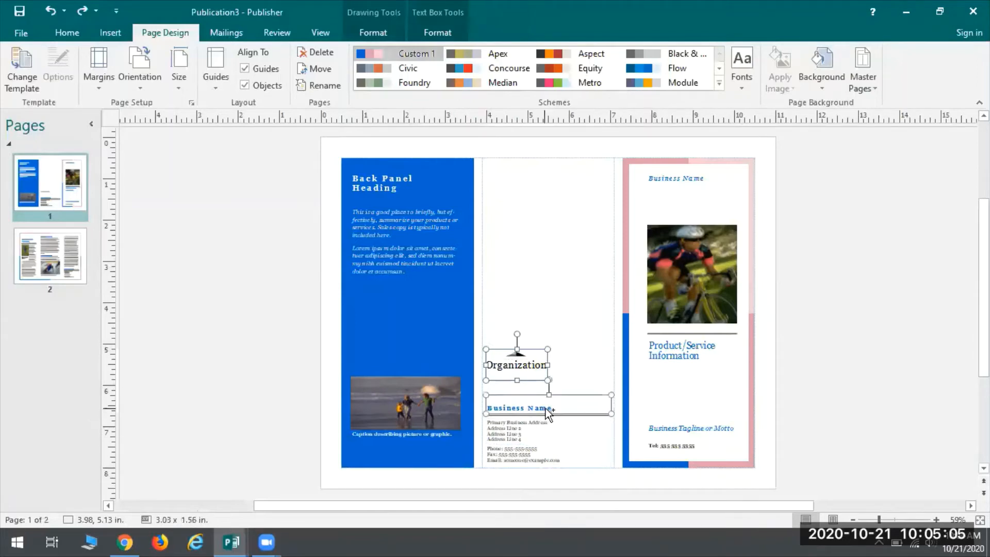
shift+click(515, 415)
shift+click(517, 415)
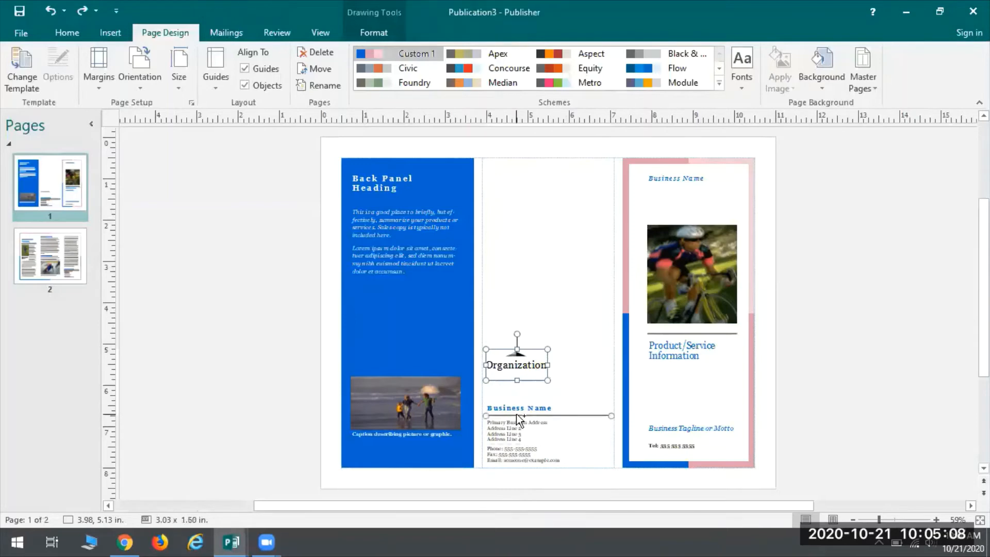
shift+click(520, 408)
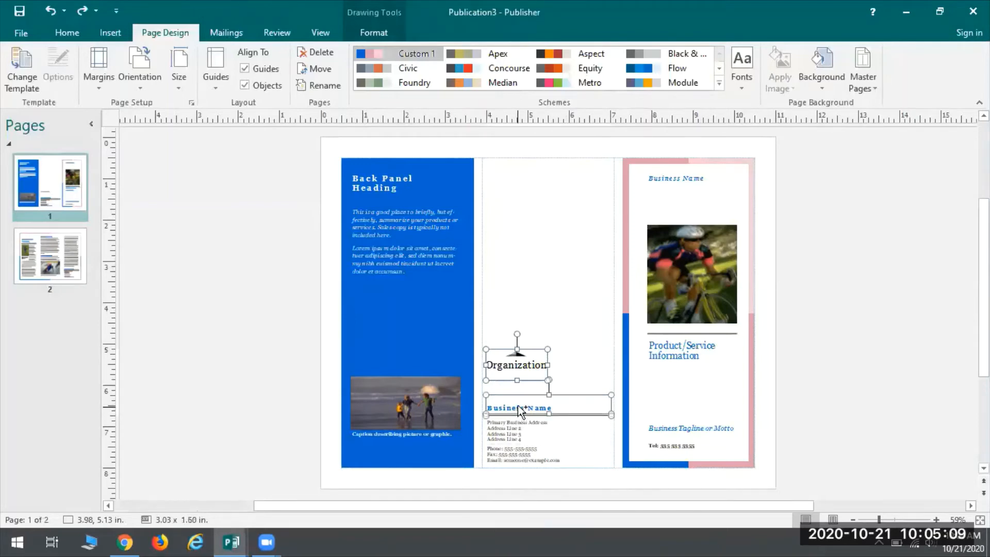
shift+click(504, 432)
shift+click(551, 456)
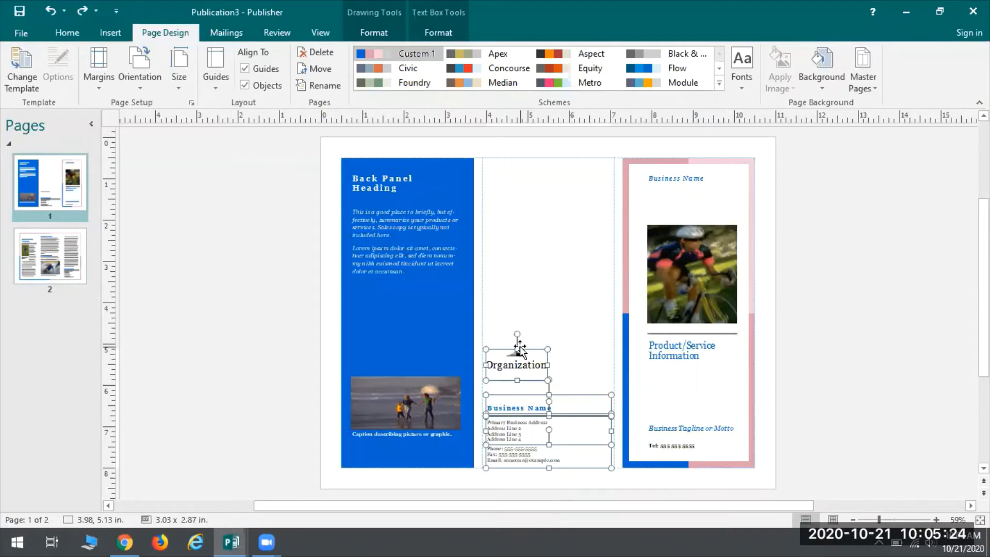
click(802, 327)
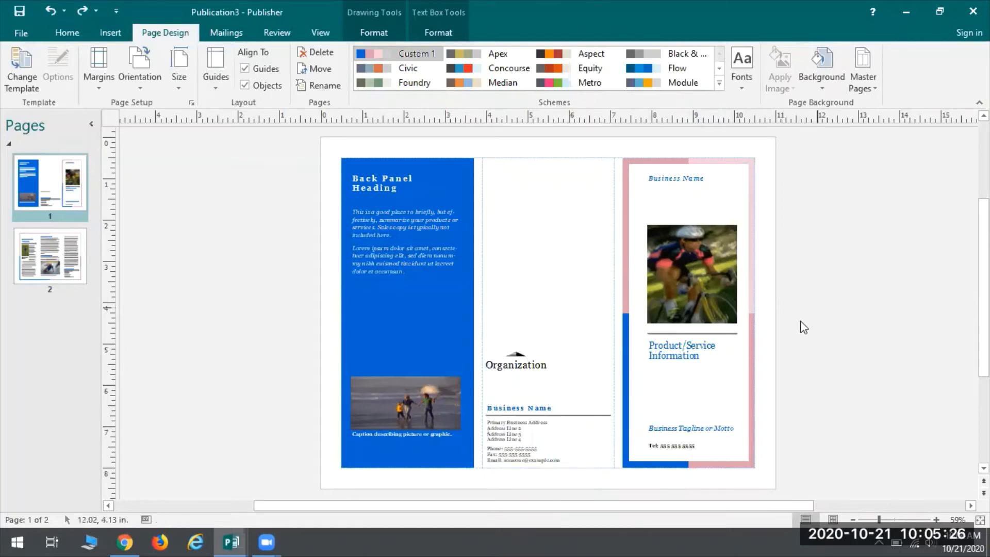
Step: Group the middle panel's logo, business name, line, address and contact details into one object
mouse_move(617, 478)
mouse_down()
mouse_move(473, 347)
mouse_move(476, 335)
mouse_up()
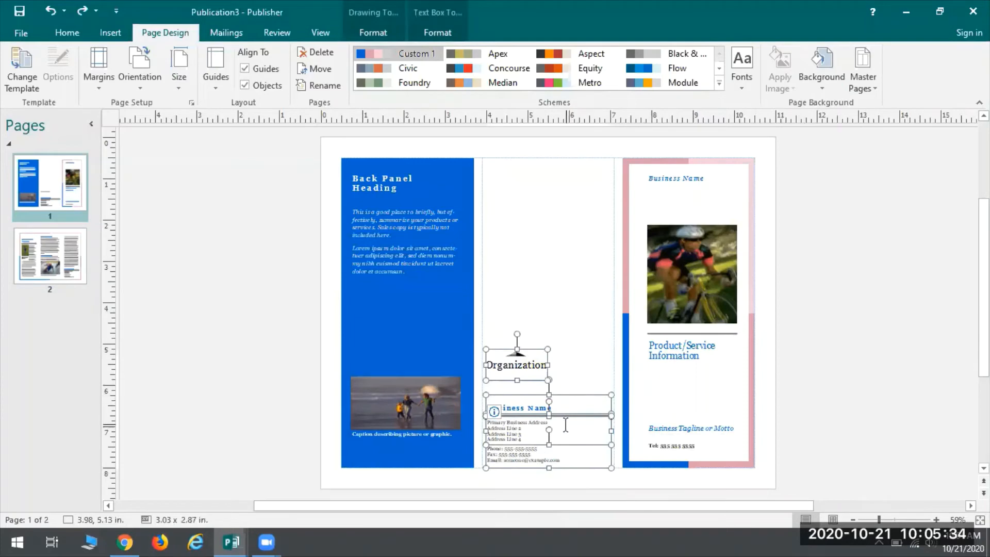
click(67, 32)
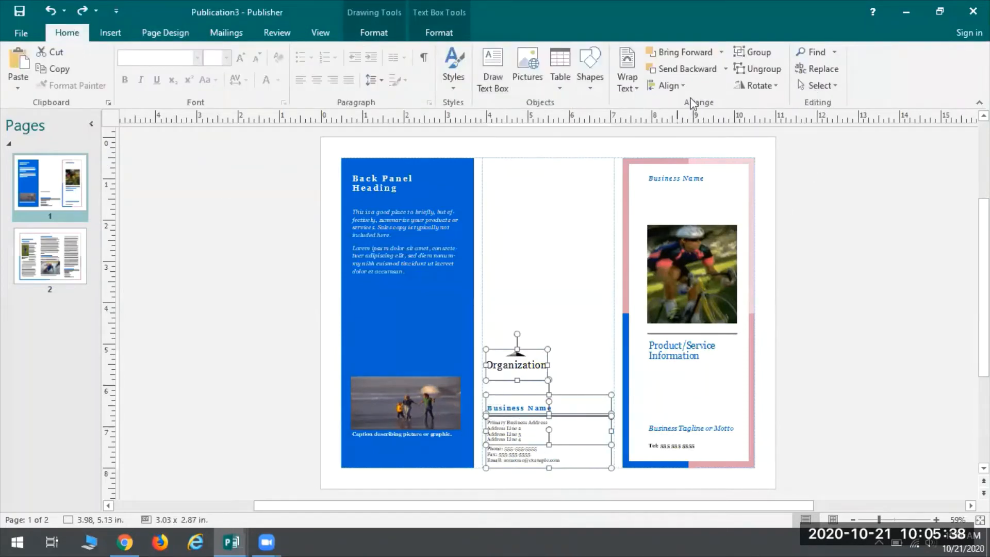
click(758, 54)
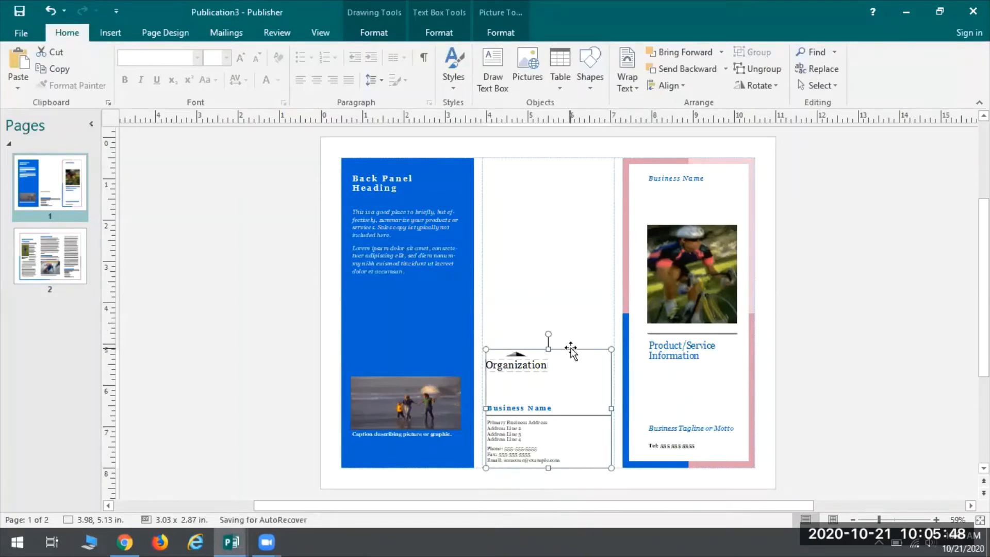
Step: Move the middle panel's group straight up to the 2.80" vertical position and ungroup it
drag(570, 352, 570, 253)
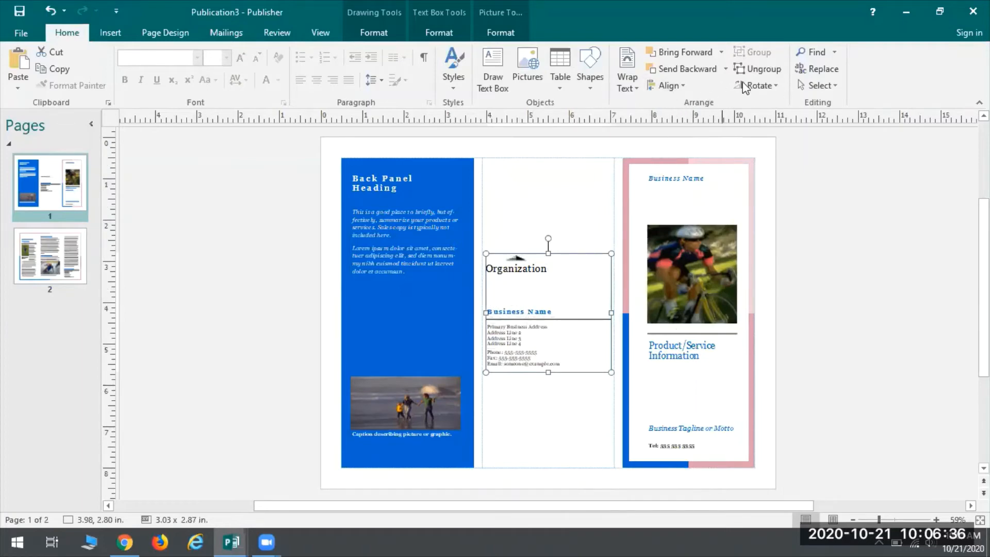
click(755, 69)
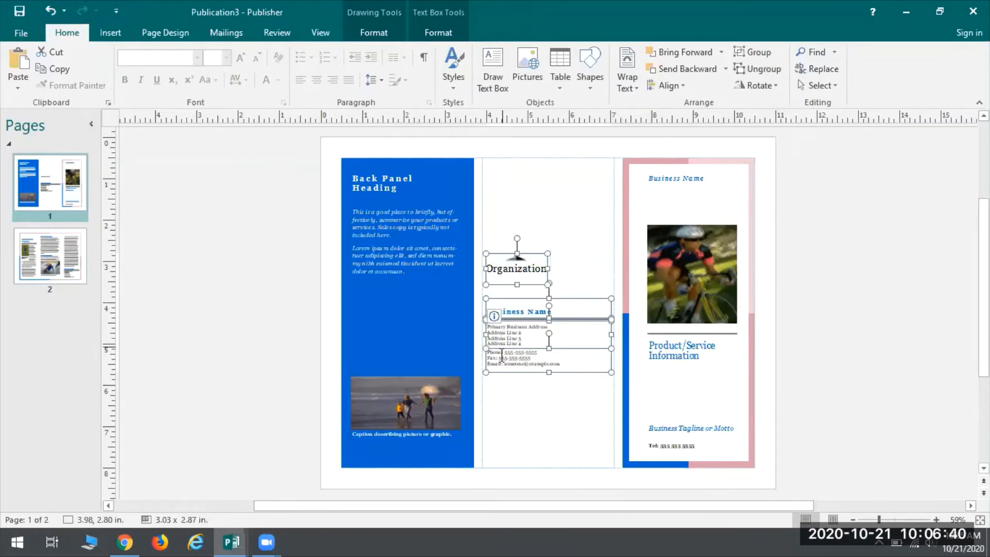
click(565, 409)
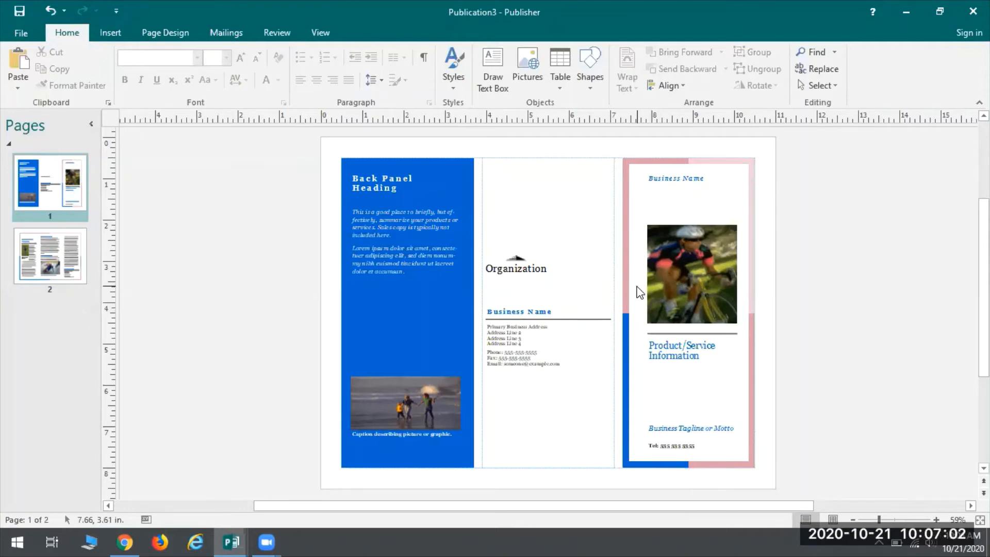
Step: Insert the multicolored triangle bar from the Borders & Accents gallery and enlarge it to about 2.60 by 0.85 inches
click(110, 34)
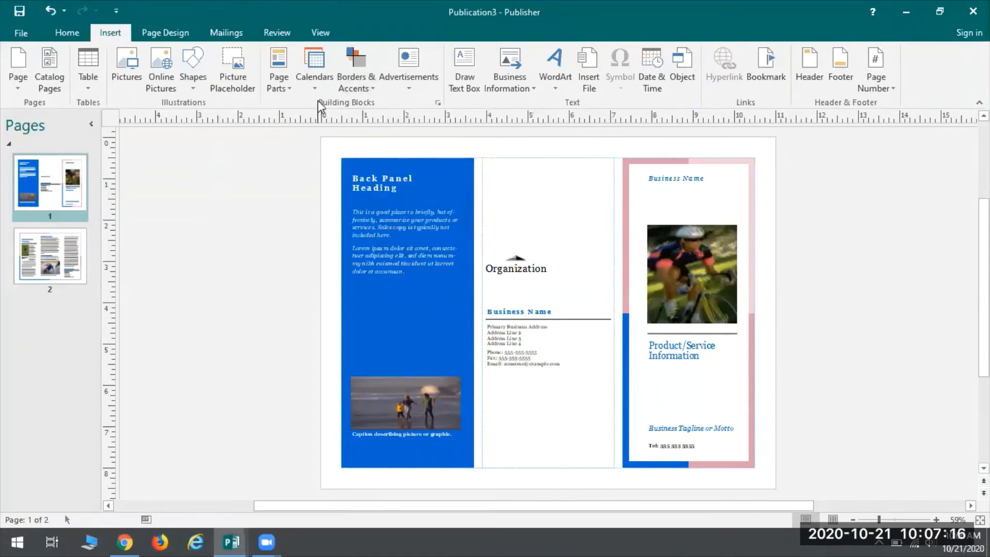
click(351, 67)
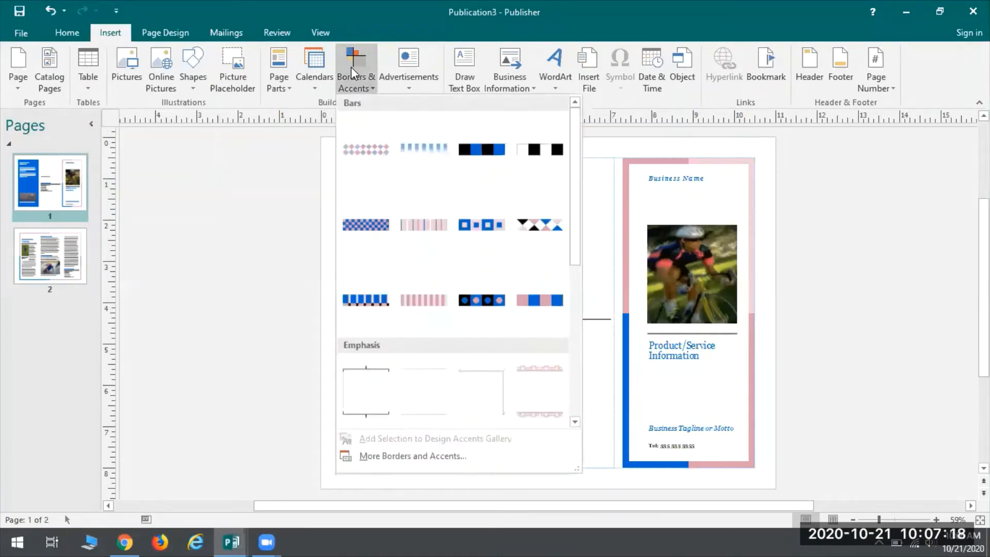
scroll(417, 202, down, 5)
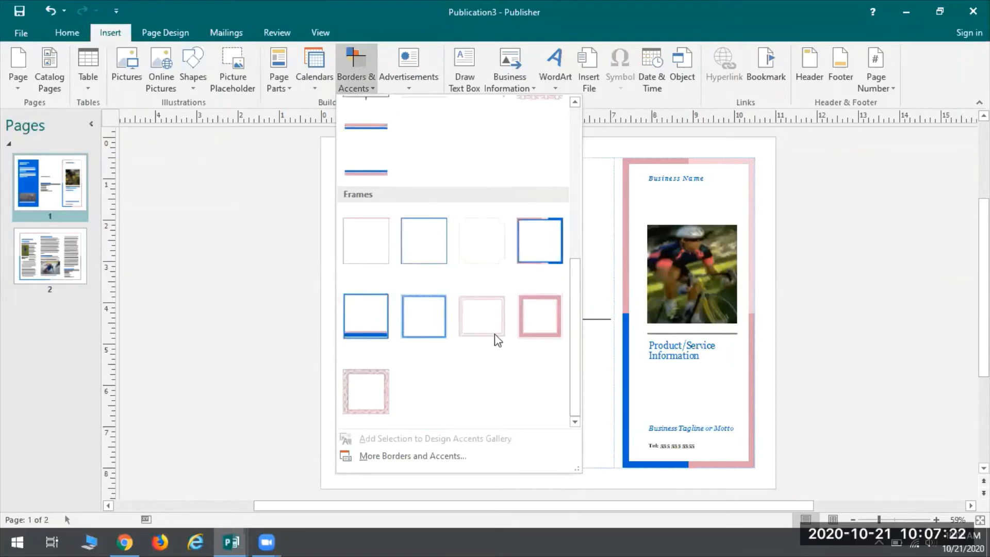
scroll(427, 423, up, 5)
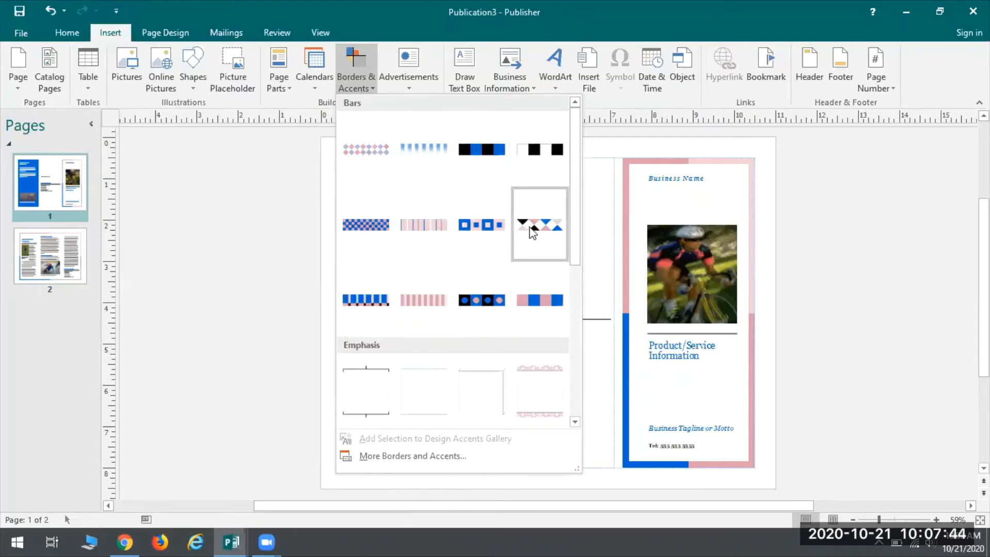
click(534, 224)
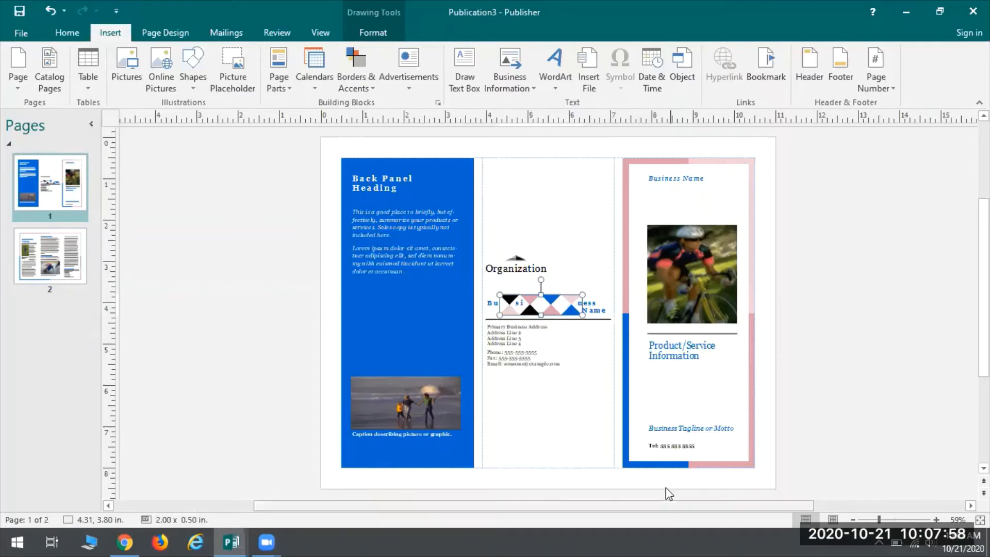
drag(582, 295, 606, 279)
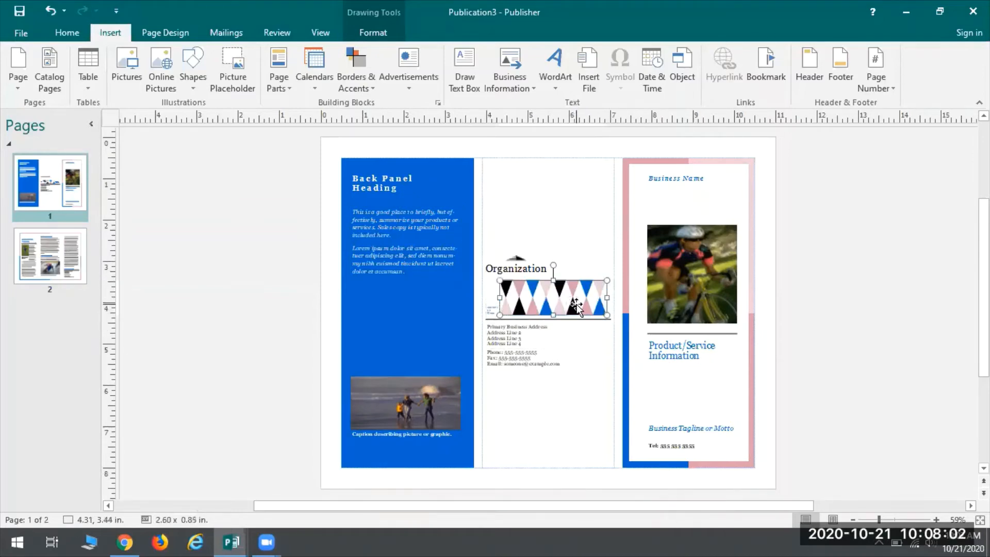
Step: Set the triangle bar's height to 0.7" and its width to 3.2"
click(373, 29)
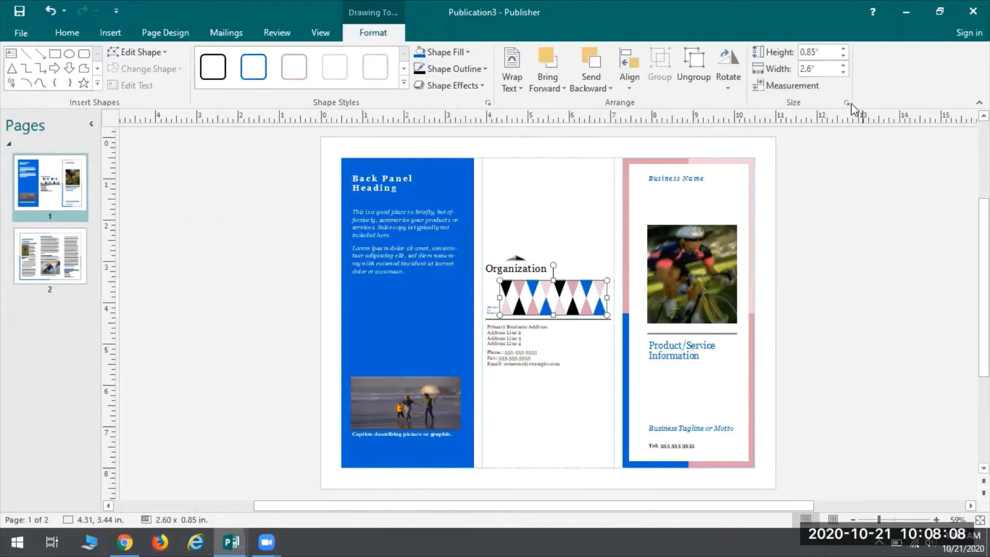
click(843, 55)
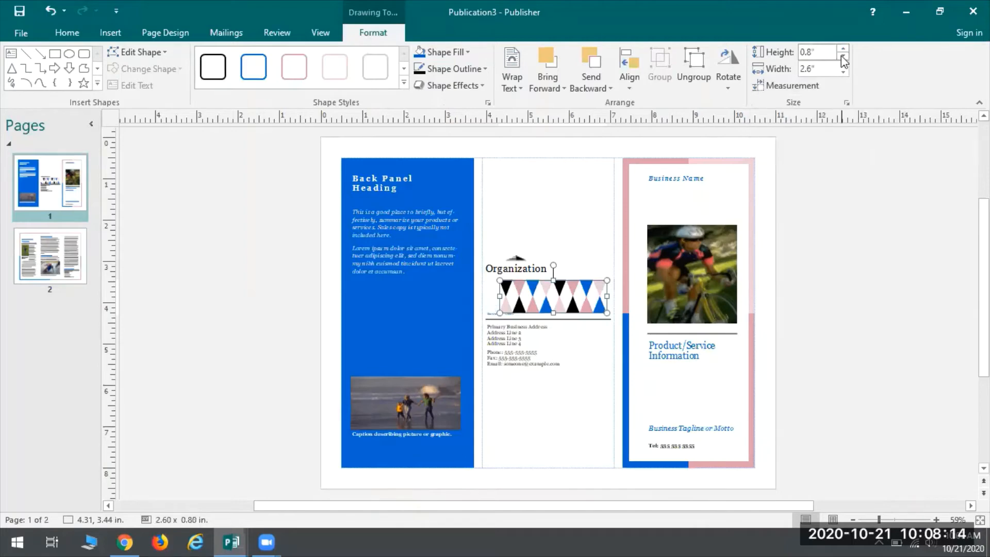
click(843, 55)
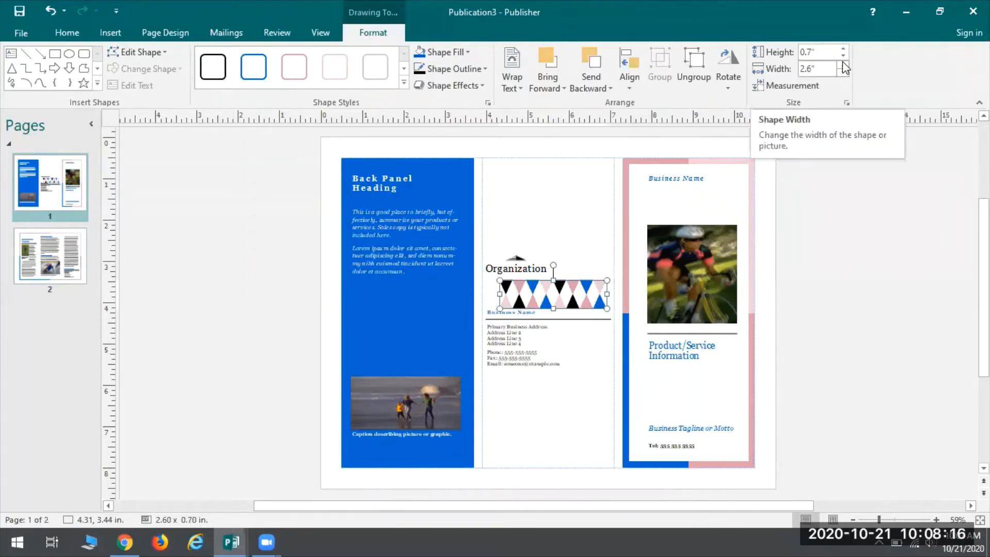
click(844, 66)
click(843, 66)
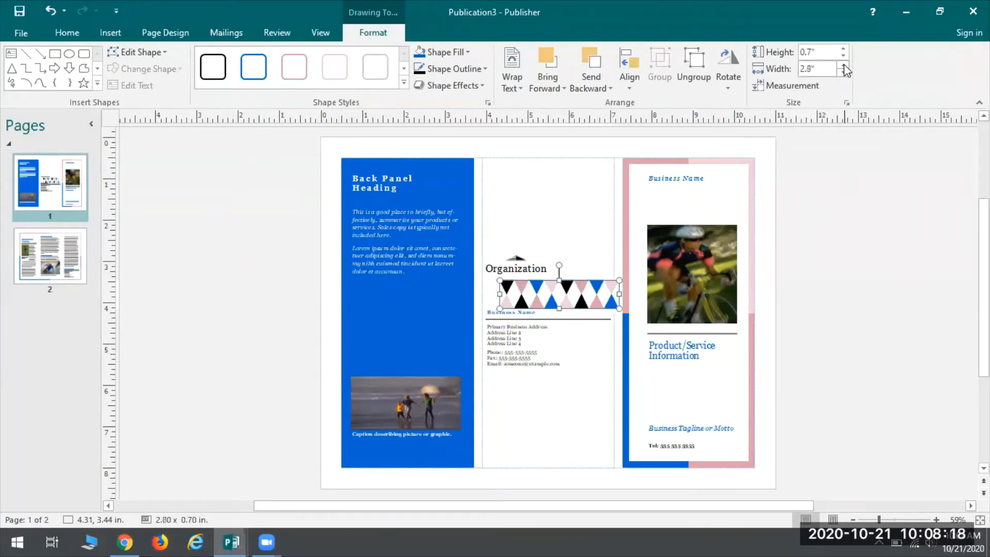
click(843, 65)
click(843, 65)
click(844, 65)
click(843, 65)
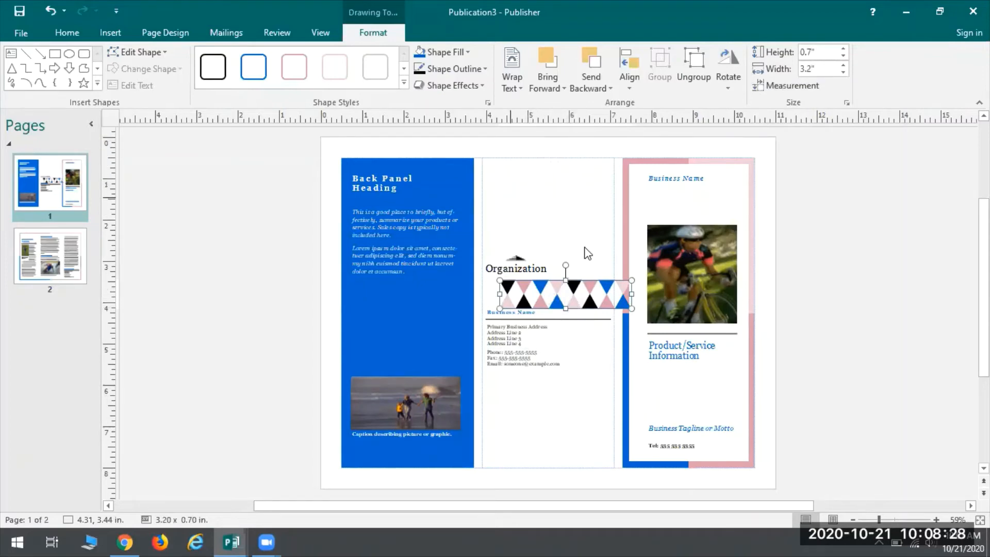
Step: Move the triangle bar to the top of the middle panel, aligned with the panel's top and side margin guides
click(559, 241)
click(546, 293)
drag(547, 293, 537, 177)
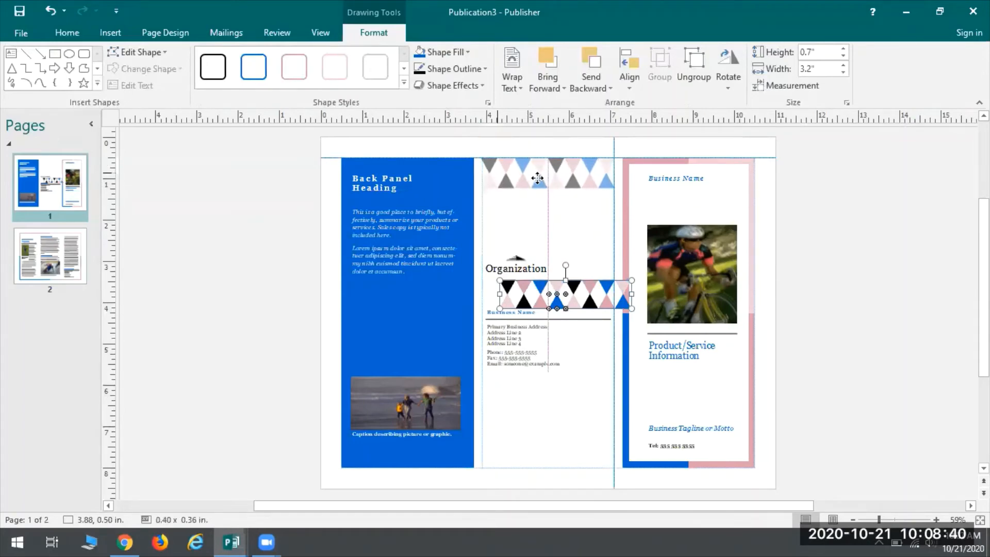
drag(537, 178, 537, 178)
drag(537, 178, 537, 178)
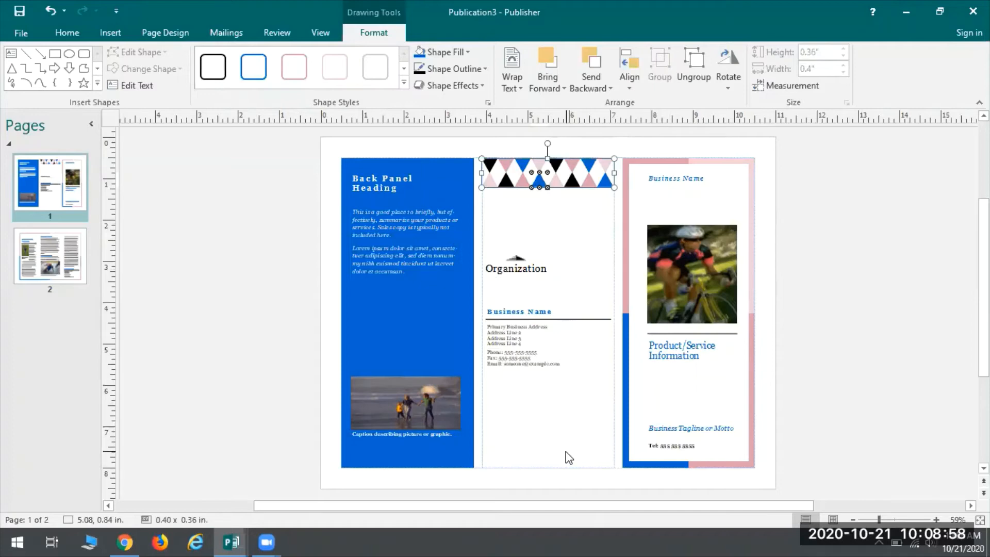
Step: Duplicate the triangle bar and align the copy with the bottom margin guide of the middle panel
key(ctrl+v)
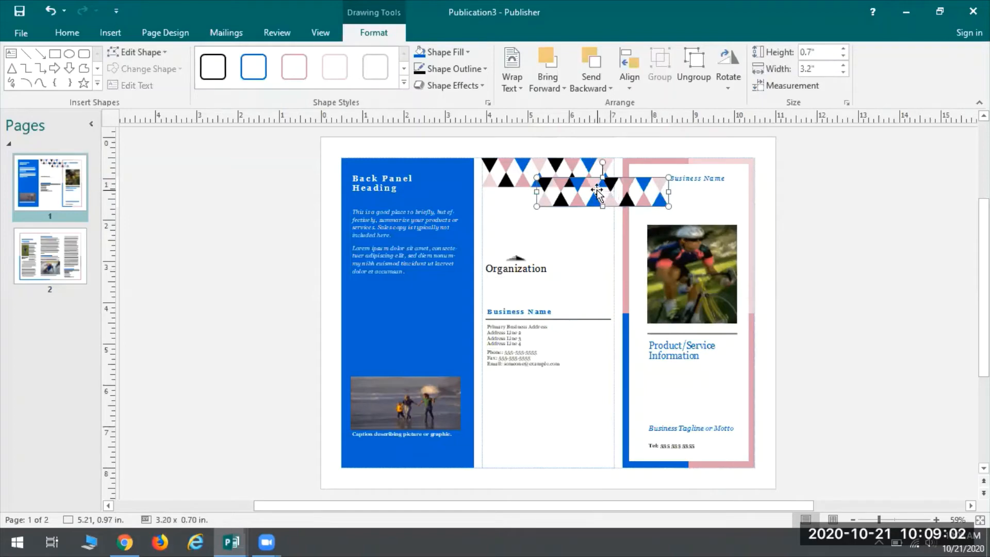
drag(591, 198, 537, 458)
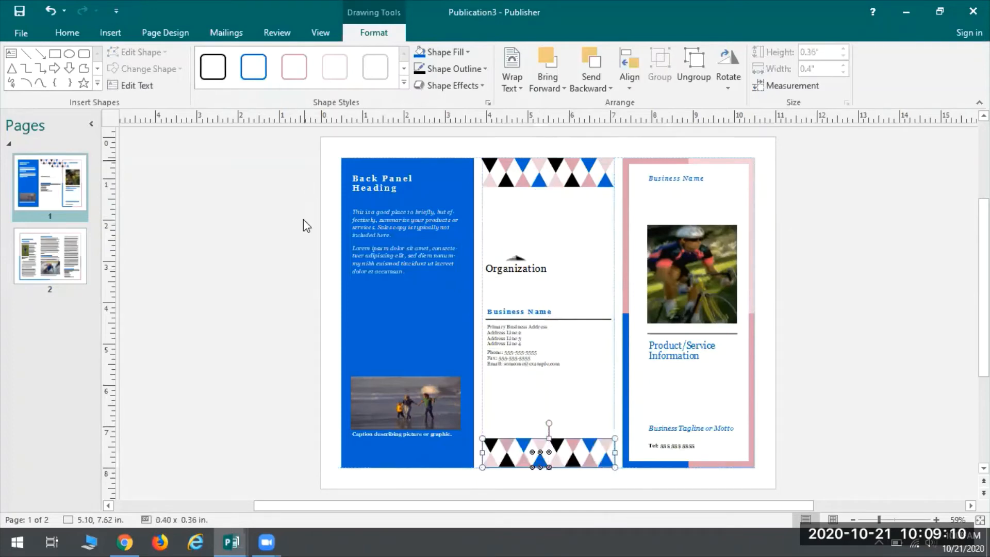
click(227, 450)
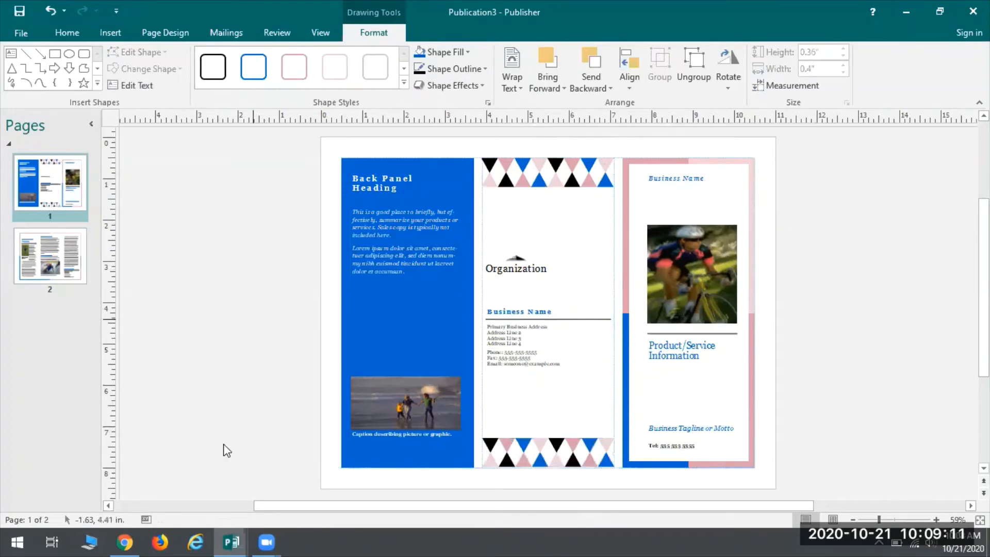
click(571, 456)
click(570, 457)
drag(570, 456, 571, 458)
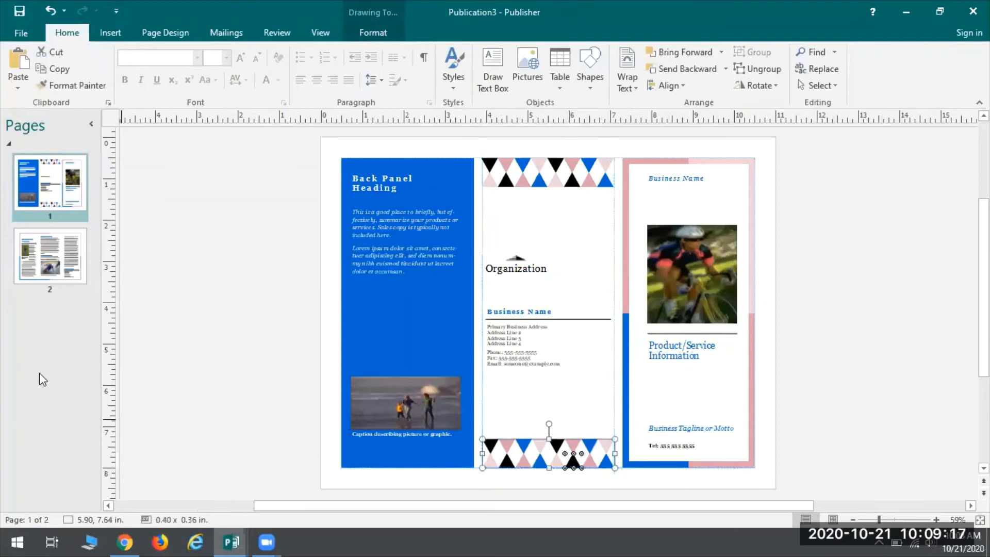
click(170, 311)
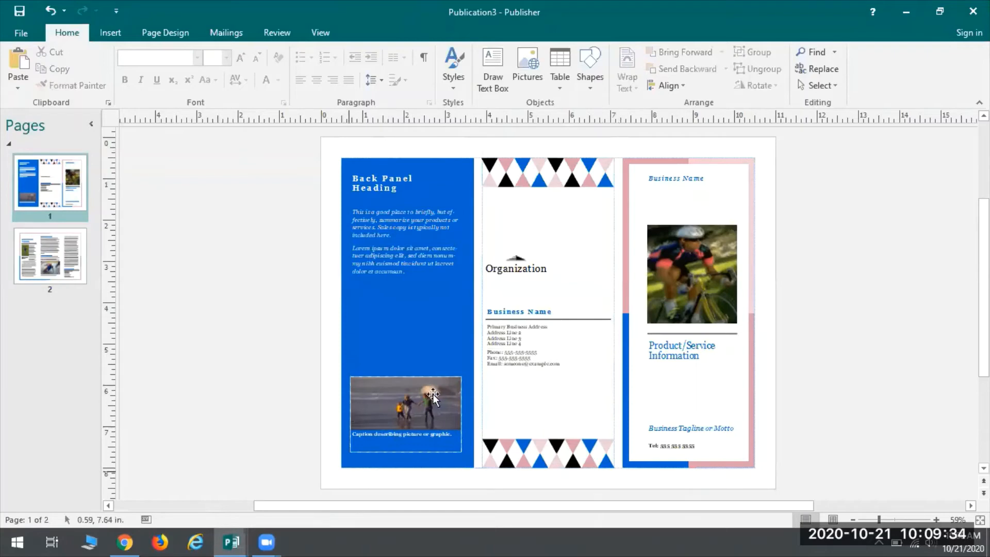
Step: Replace the back panel's captioned picture with the 00% OFF coupon, fitted into the panel's bottom at 3.20 inches wide
click(396, 408)
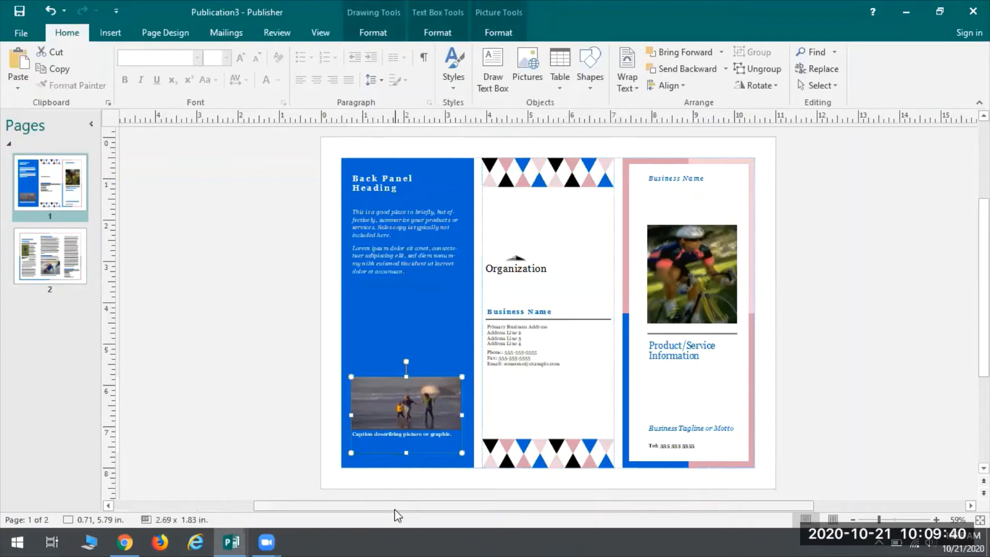
key(Delete)
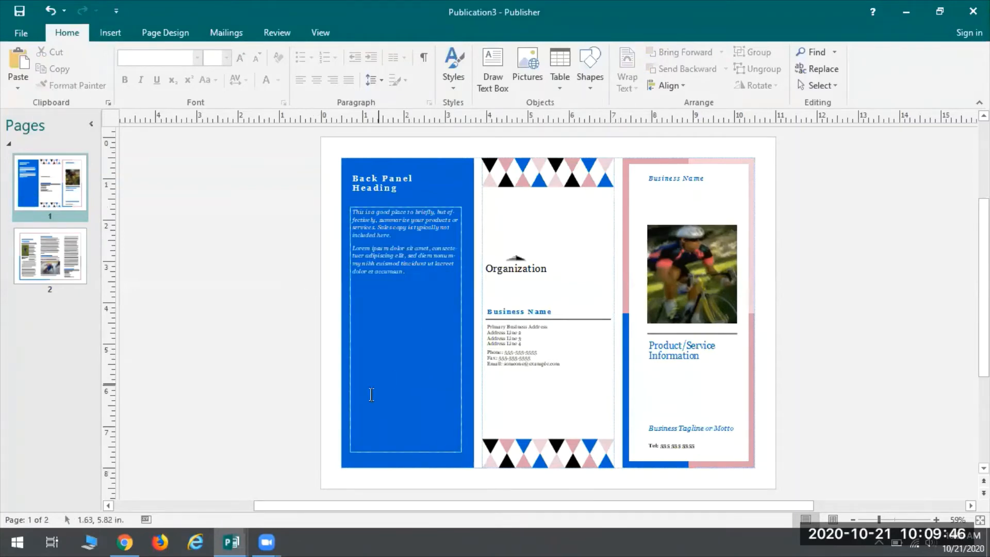
click(103, 30)
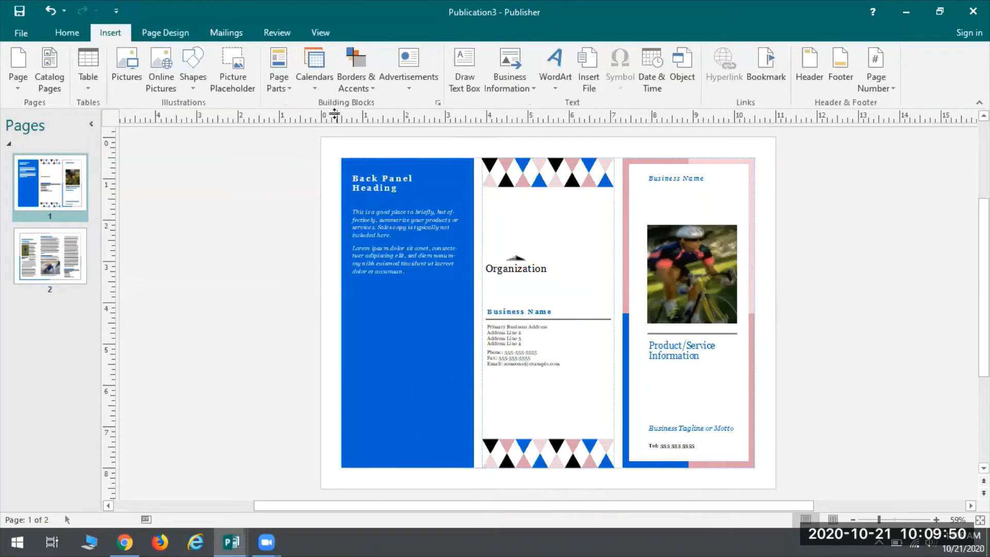
click(427, 75)
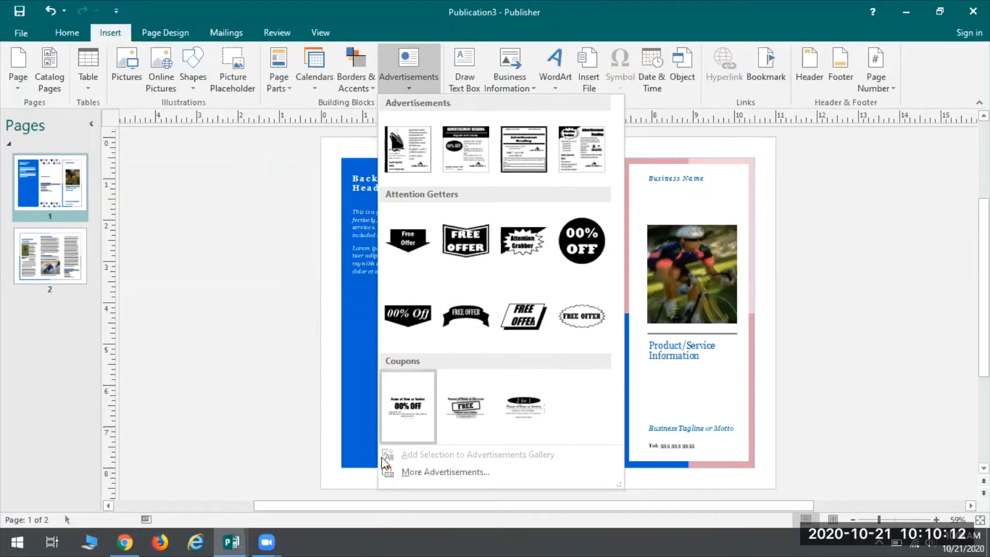
click(415, 400)
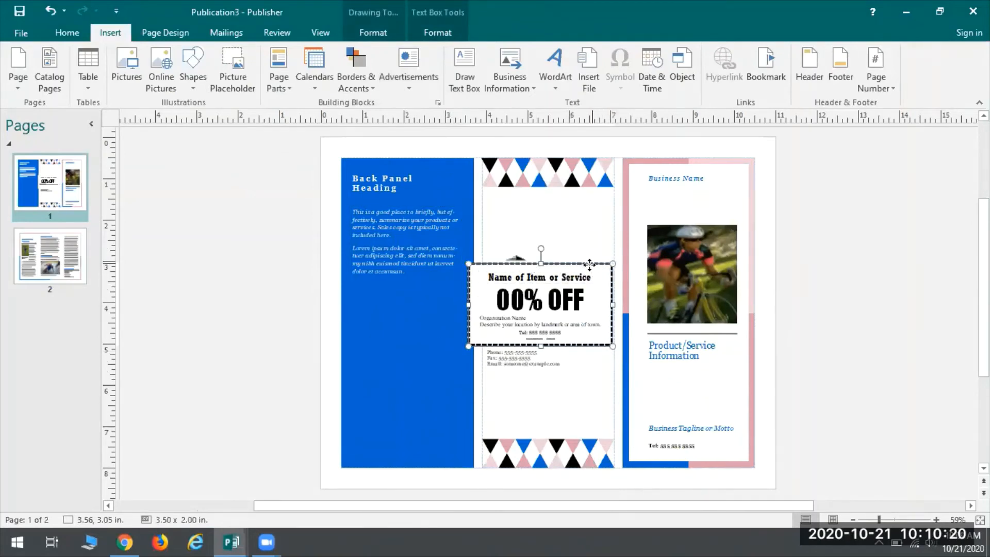
drag(589, 264, 466, 385)
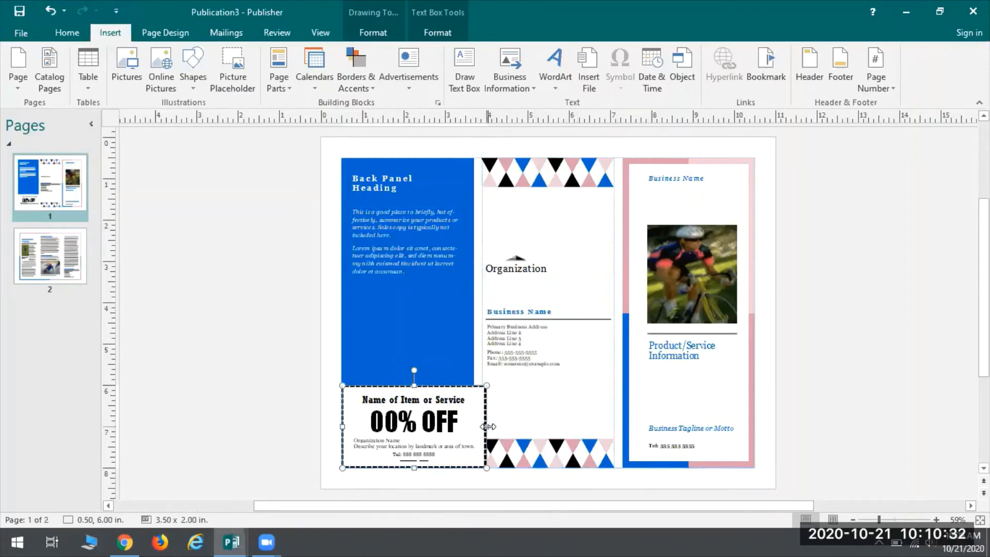
drag(488, 426, 473, 425)
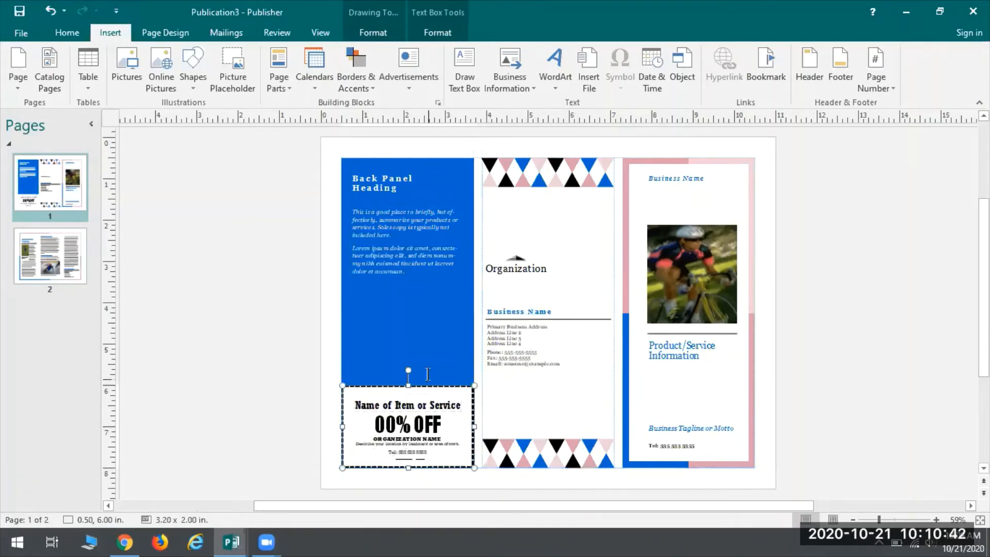
Step: Examine the coupon's editable text: item name, discount, organization name, location, telephone and expiration date
click(393, 407)
click(408, 428)
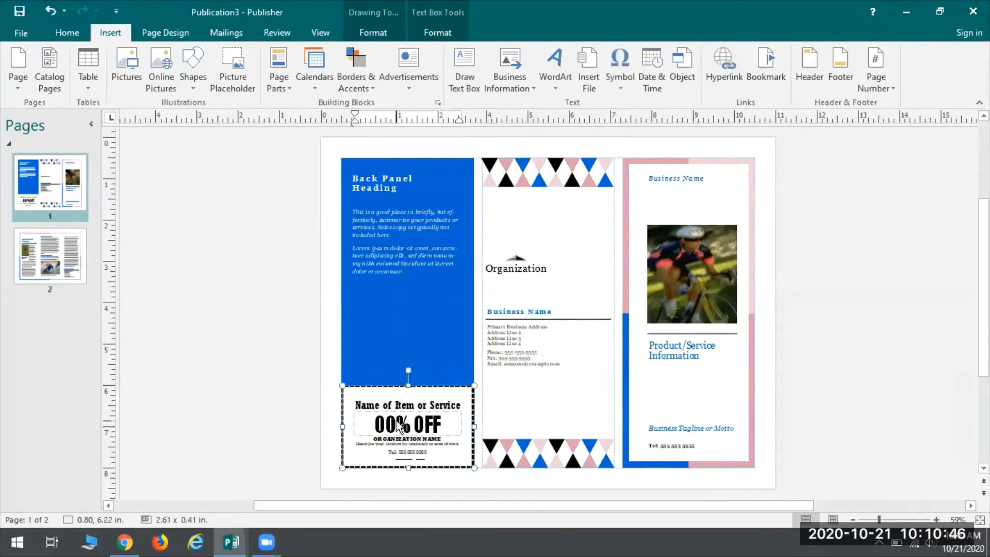
triple_click(406, 431)
click(411, 439)
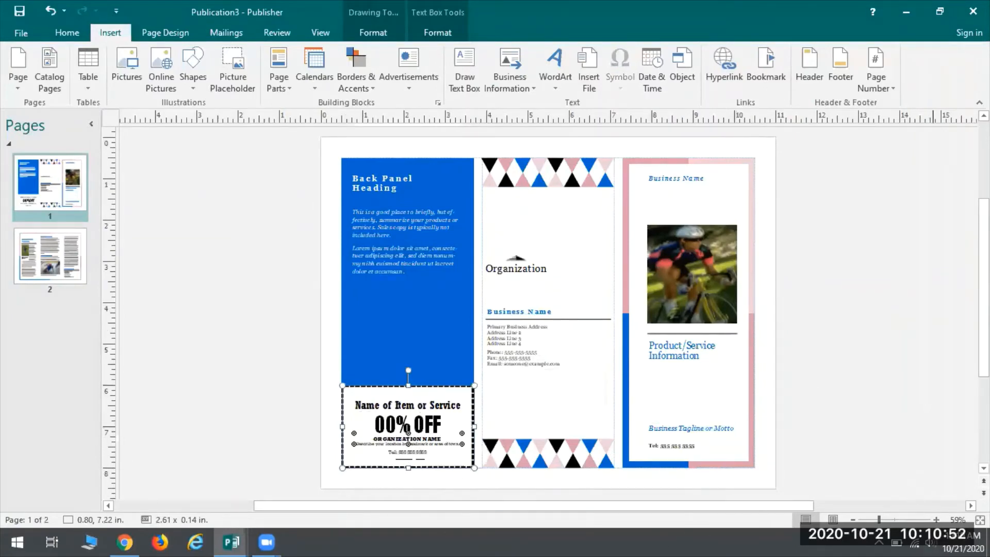
scroll(546, 448, up, 4)
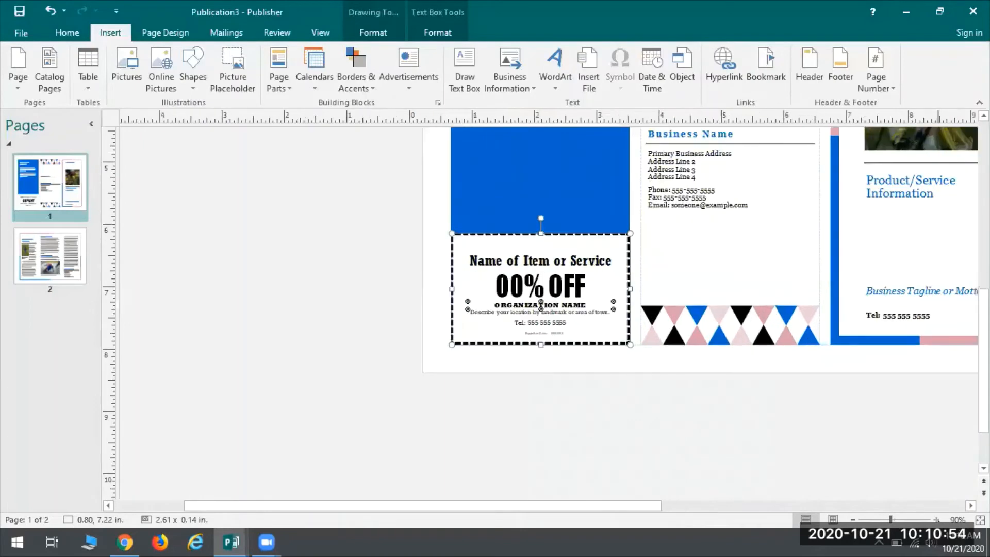
scroll(638, 339, up, 2)
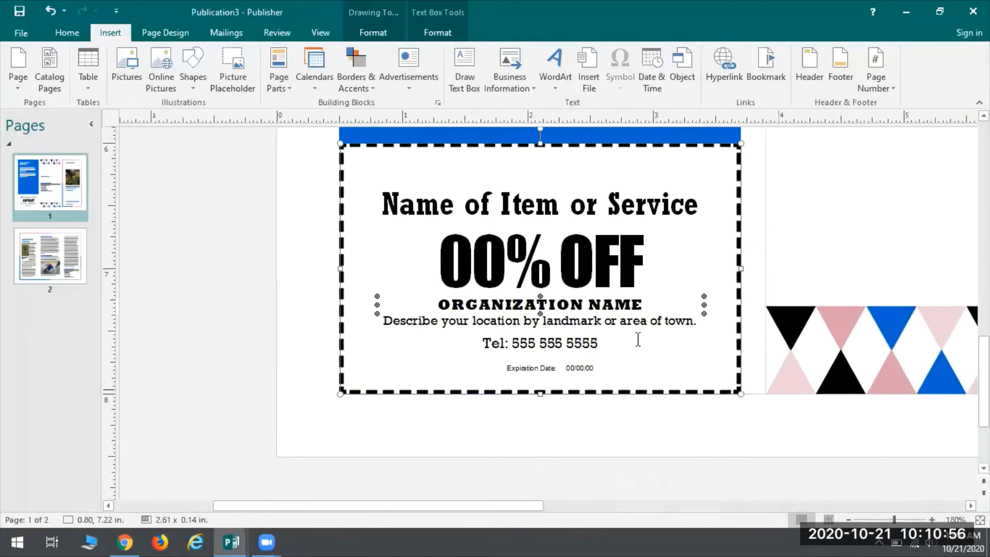
triple_click(537, 342)
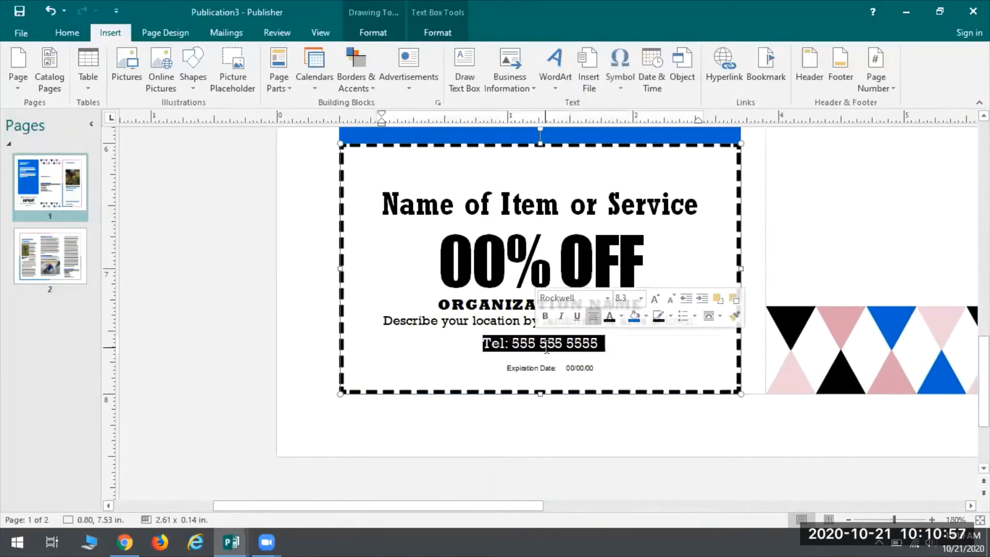
triple_click(581, 367)
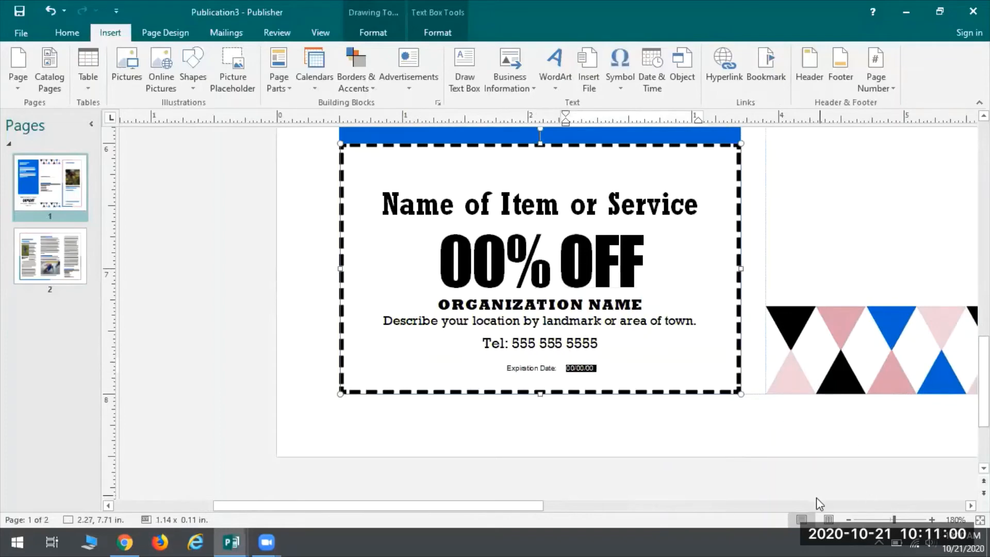
click(849, 519)
click(849, 519)
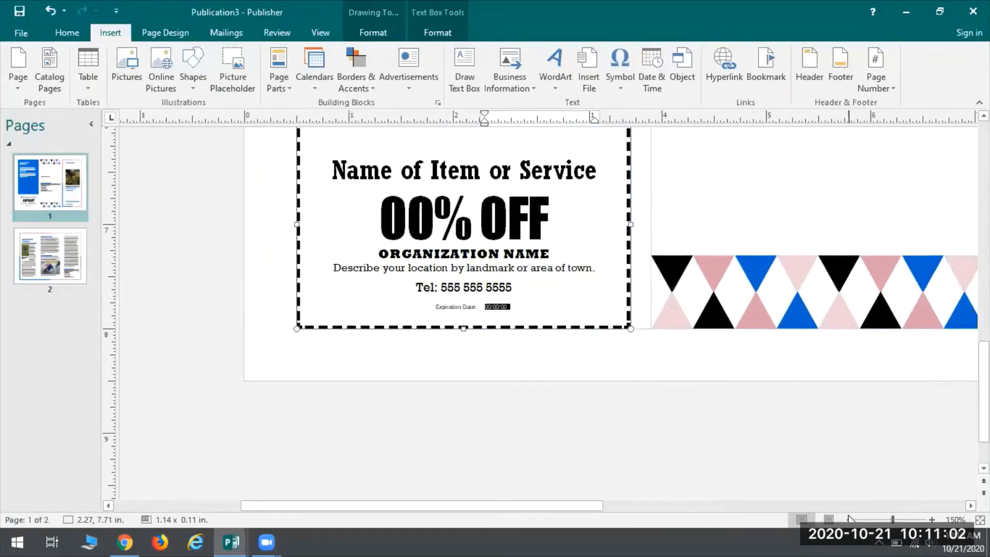
click(848, 520)
click(847, 519)
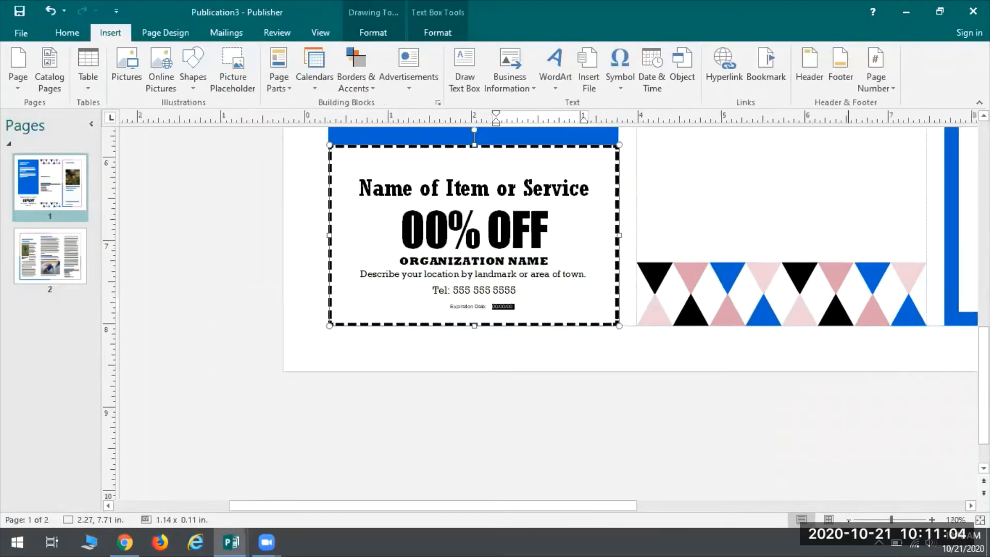
click(848, 519)
click(848, 519)
click(847, 519)
click(848, 519)
click(848, 520)
click(847, 519)
drag(673, 509, 747, 493)
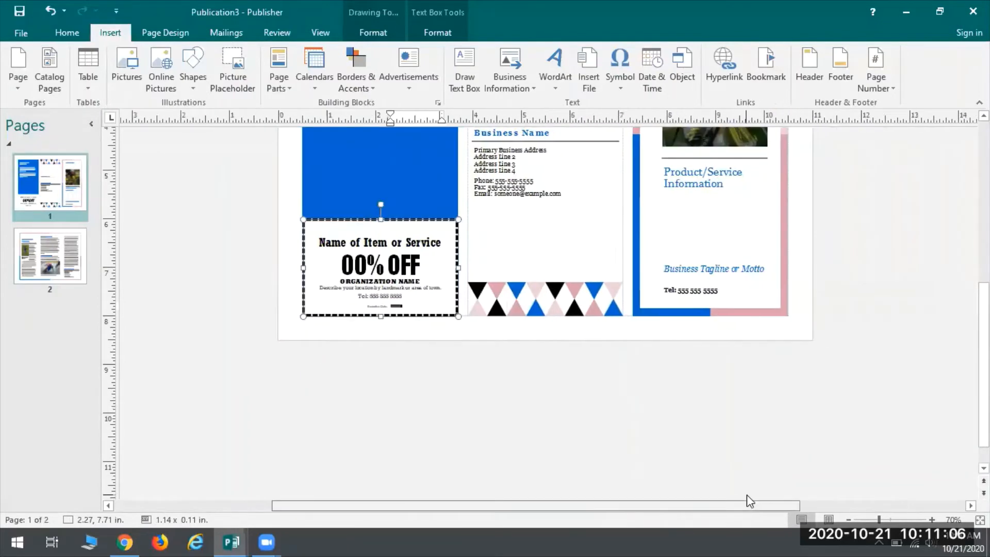
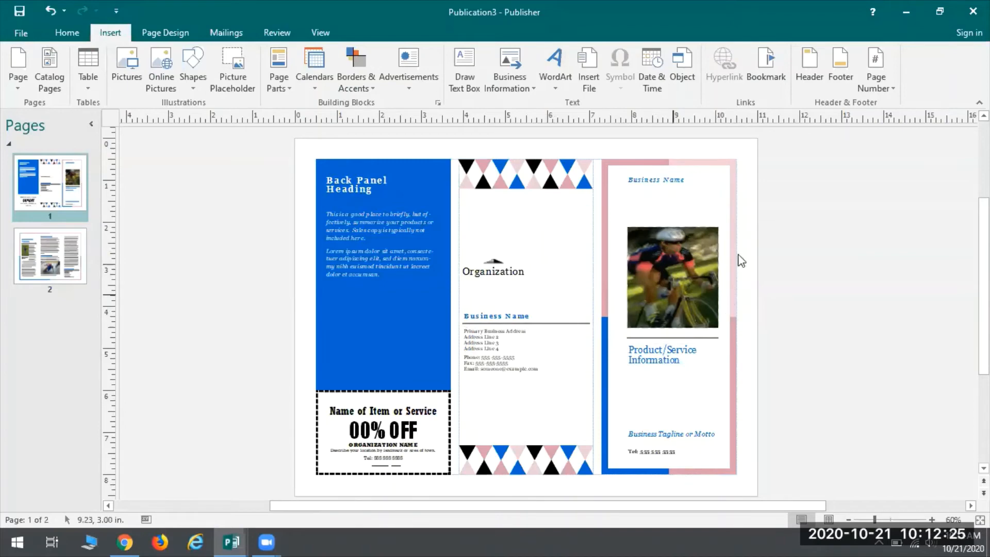
Step: Delete the cyclist picture from the front panel and insert an empty picture placeholder
click(662, 255)
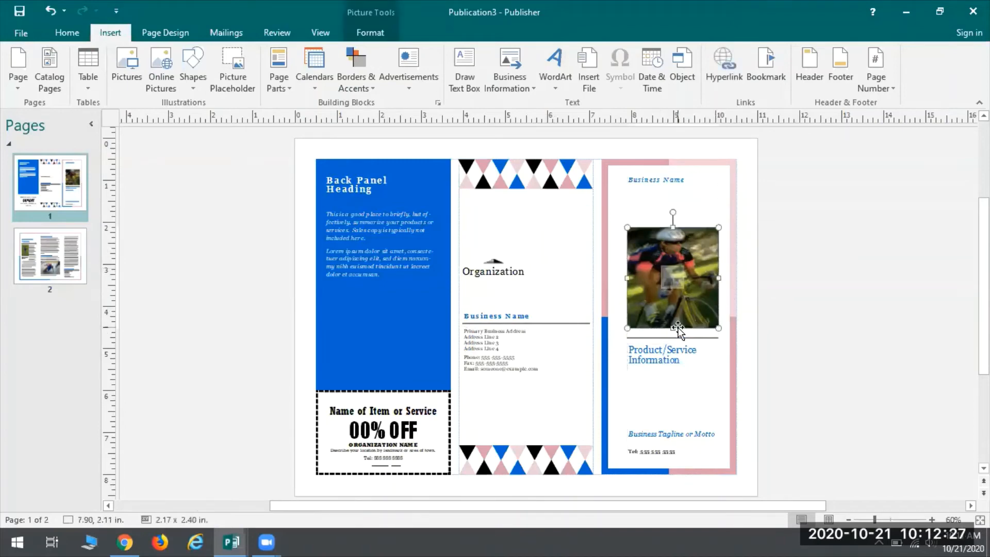
key(Delete)
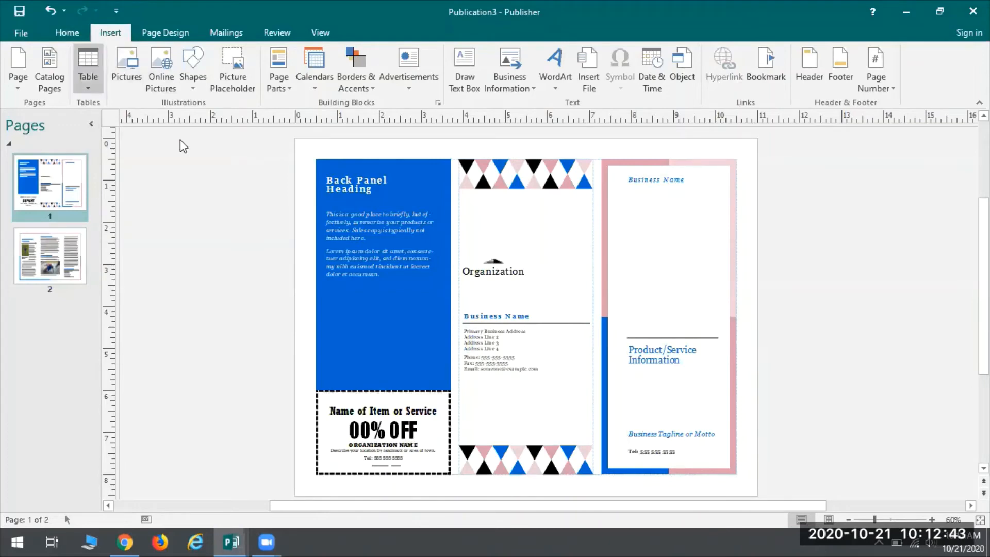
click(234, 66)
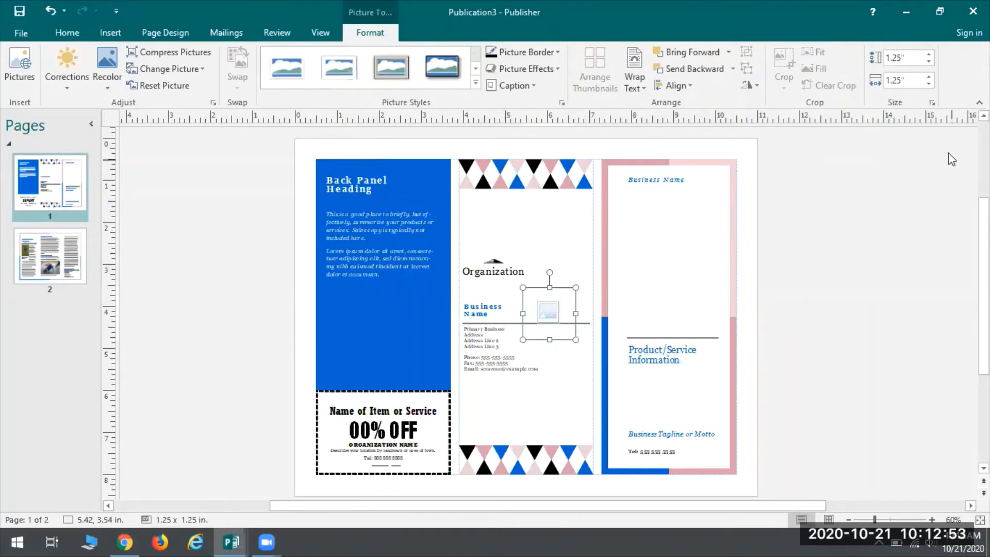
Step: Size the picture placeholder to 2.5 by 2.5 inches and move it onto the front panel, between the business name and the horizontal line
click(929, 54)
click(929, 54)
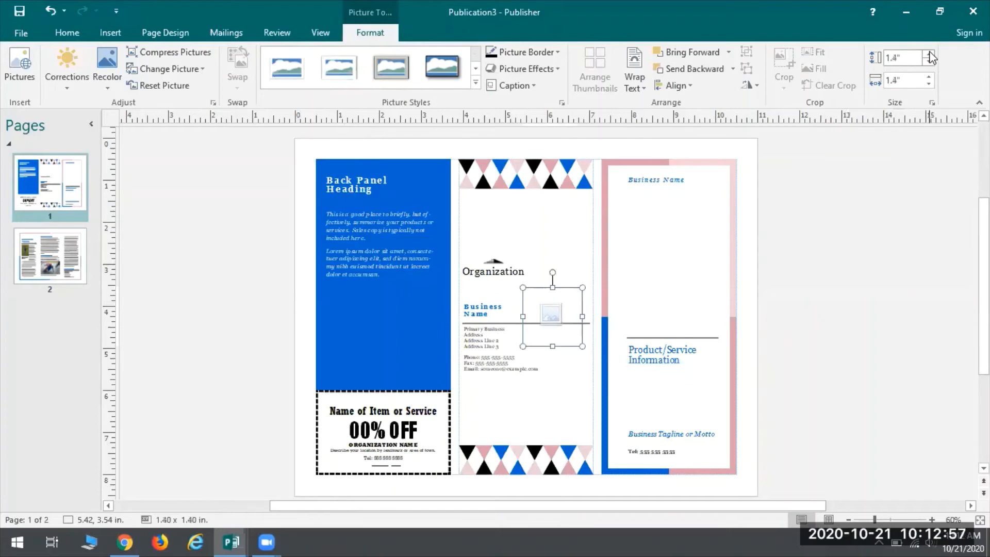
click(929, 54)
click(929, 53)
click(930, 54)
click(929, 54)
click(930, 53)
click(930, 54)
click(929, 53)
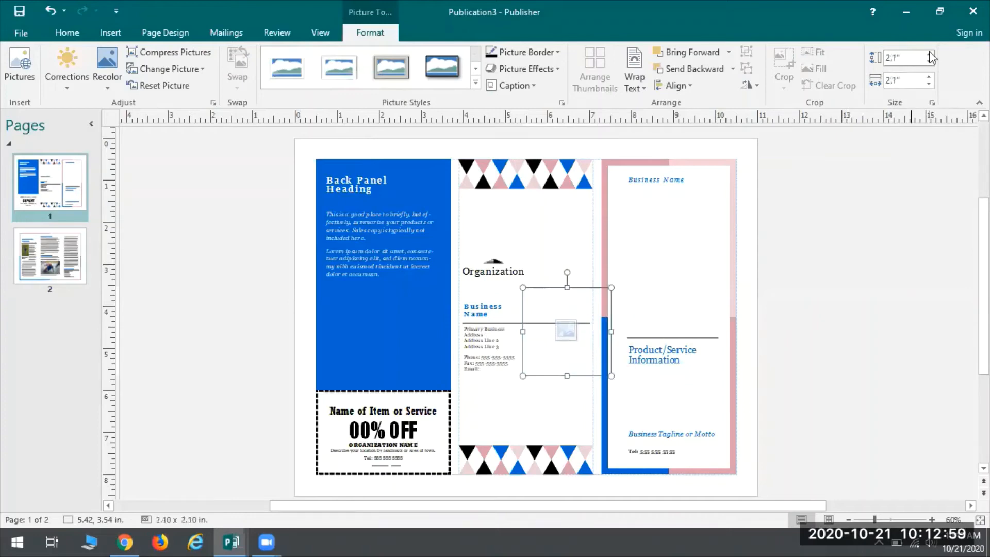
click(929, 54)
click(929, 54)
click(930, 53)
click(929, 53)
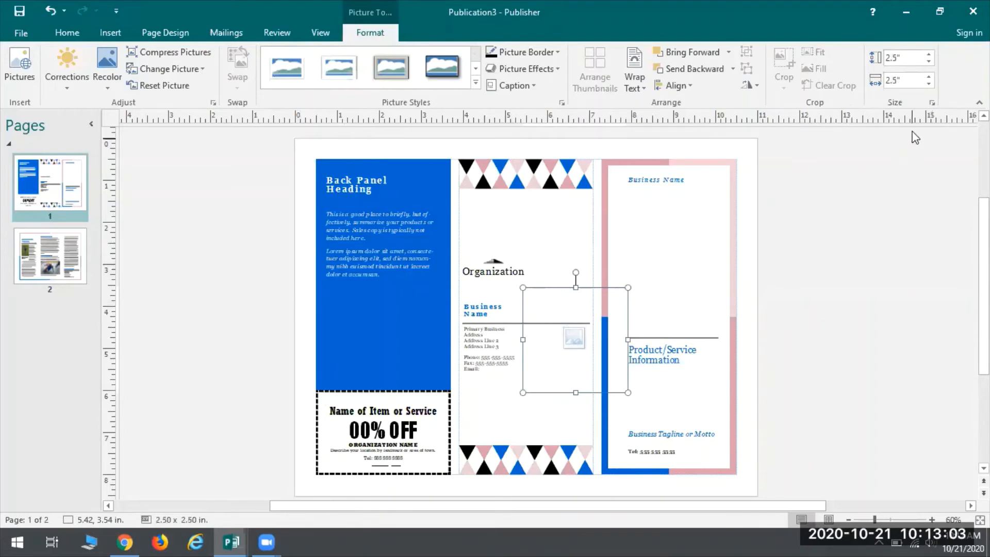
click(932, 103)
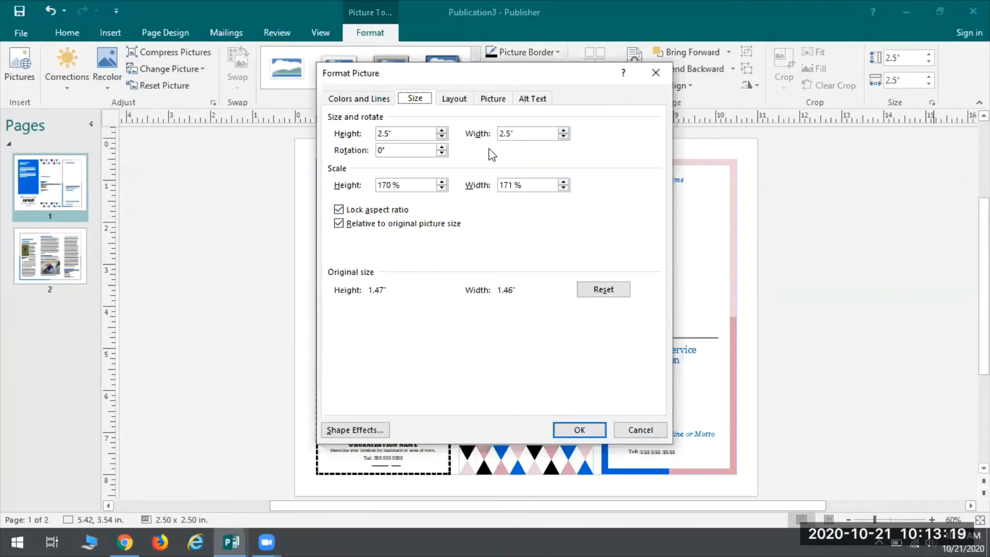
click(591, 436)
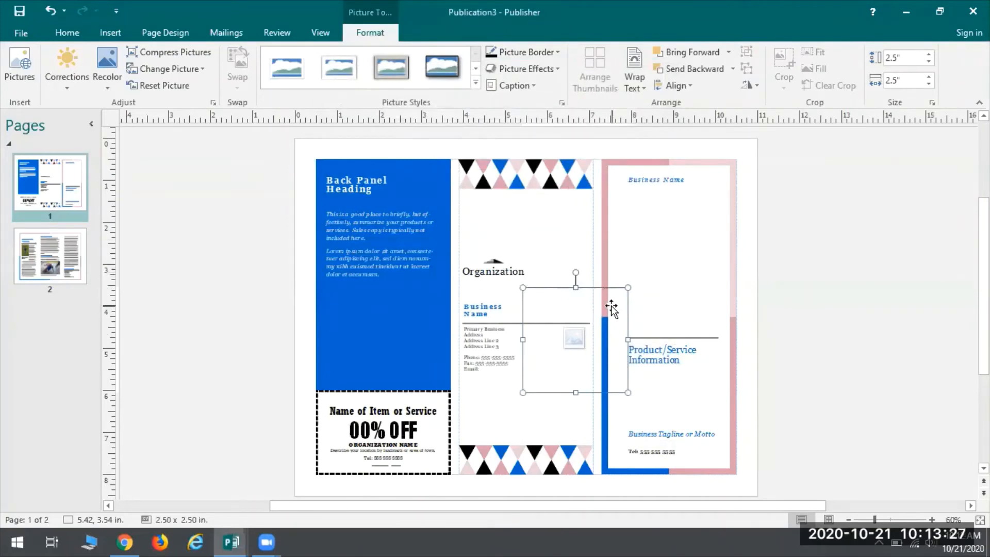
drag(608, 307, 694, 221)
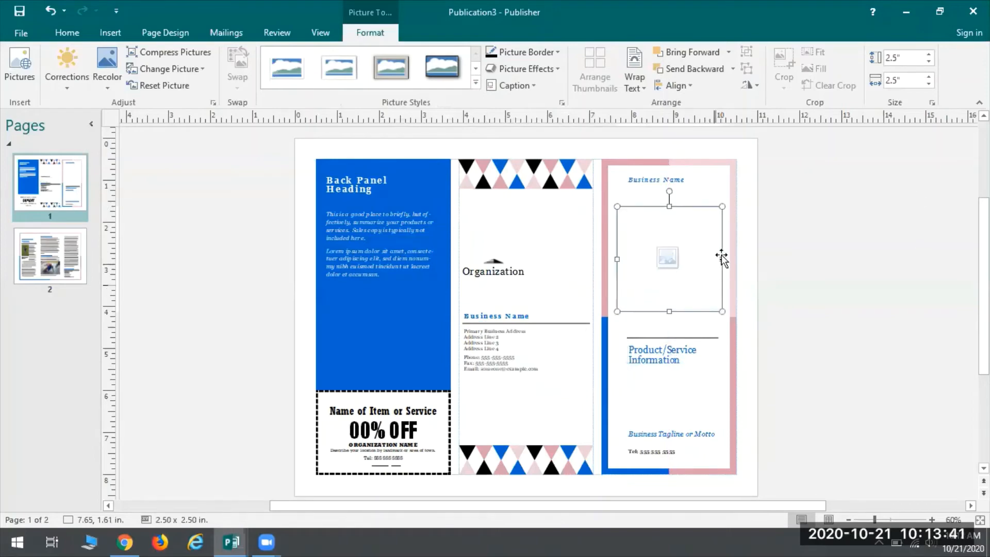
Step: Examine the picture sources offered by the front panel's placeholder without inserting anything
click(670, 266)
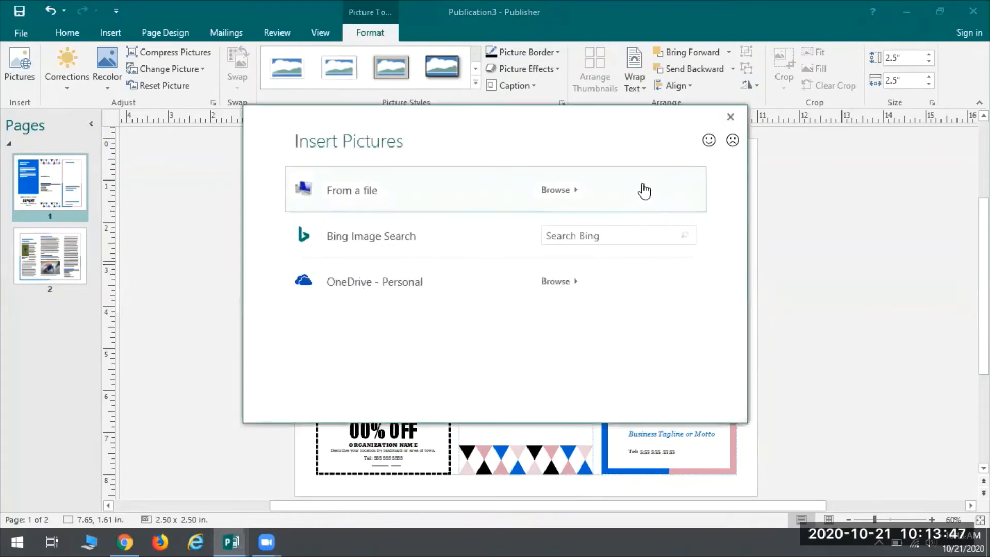
click(725, 119)
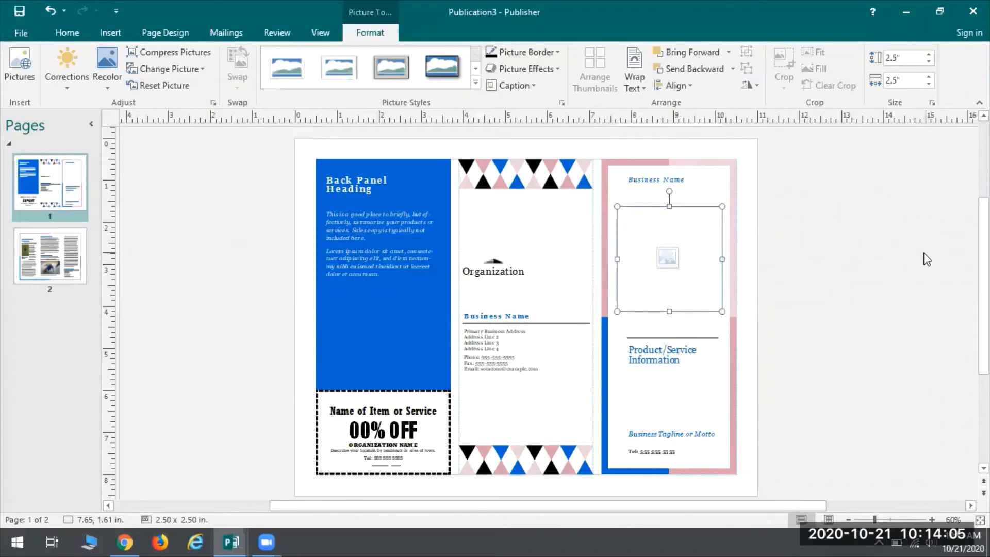
key(Delete)
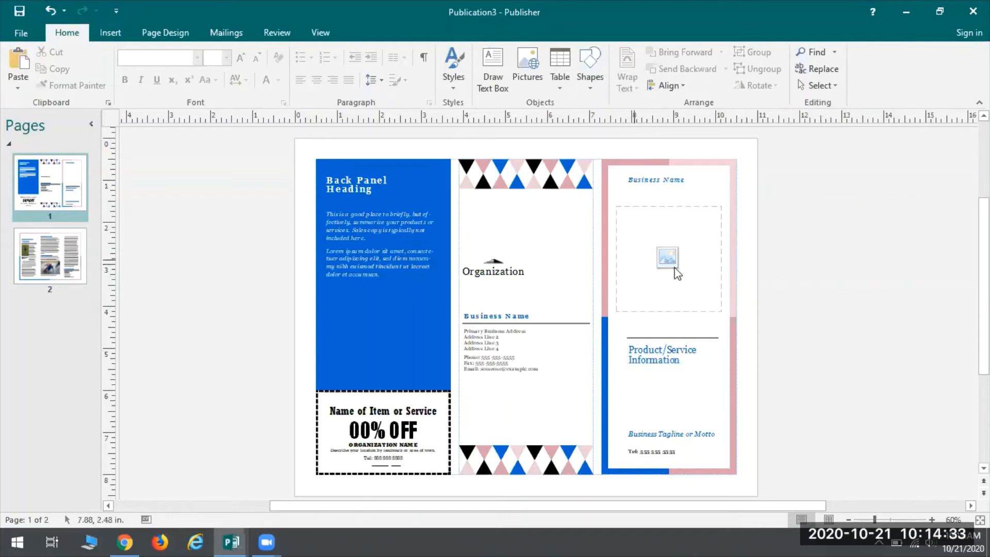
click(667, 258)
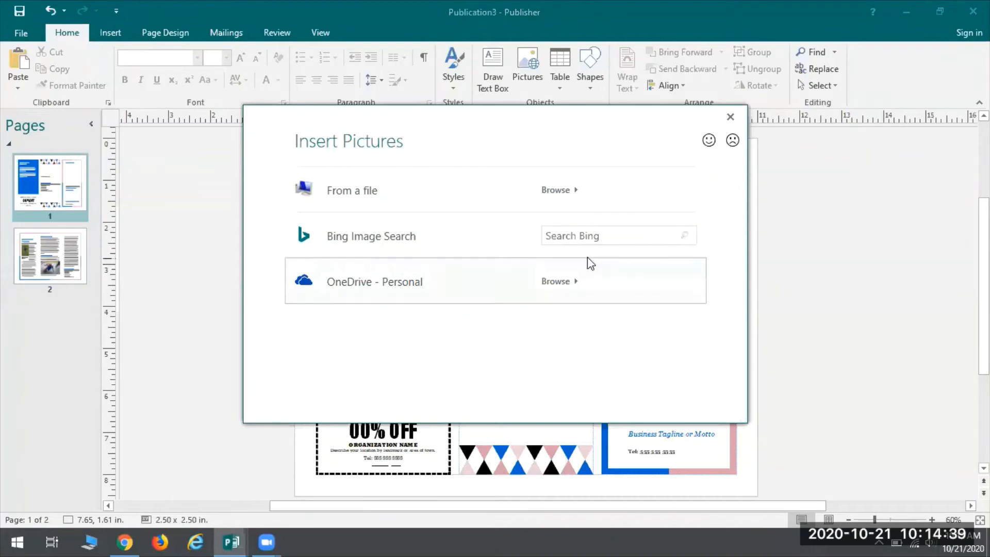
click(727, 119)
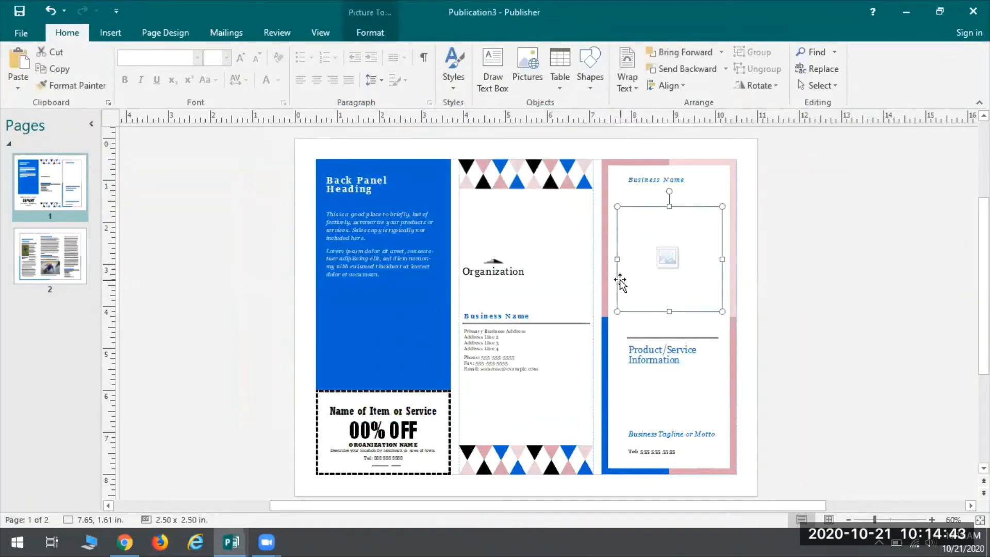
click(828, 250)
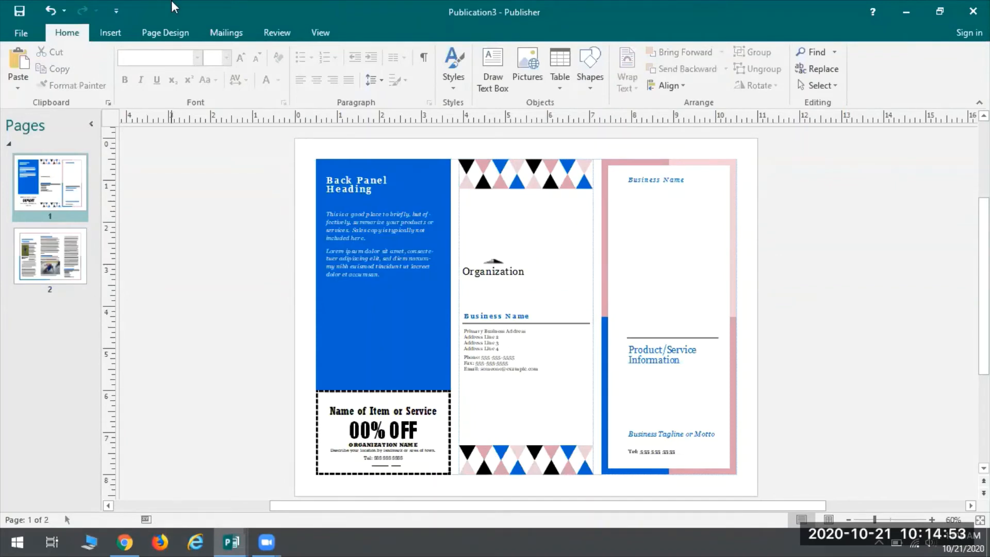
Step: Insert the Desert, Koala, Lighthouse and Sunset pictures together from the Sample Pictures folder on the USB drive
click(121, 30)
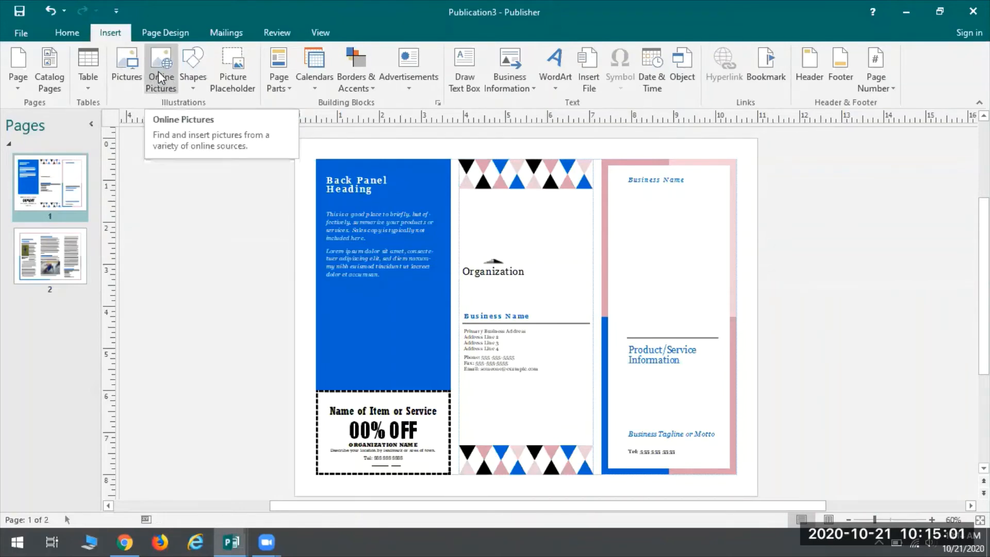
click(123, 65)
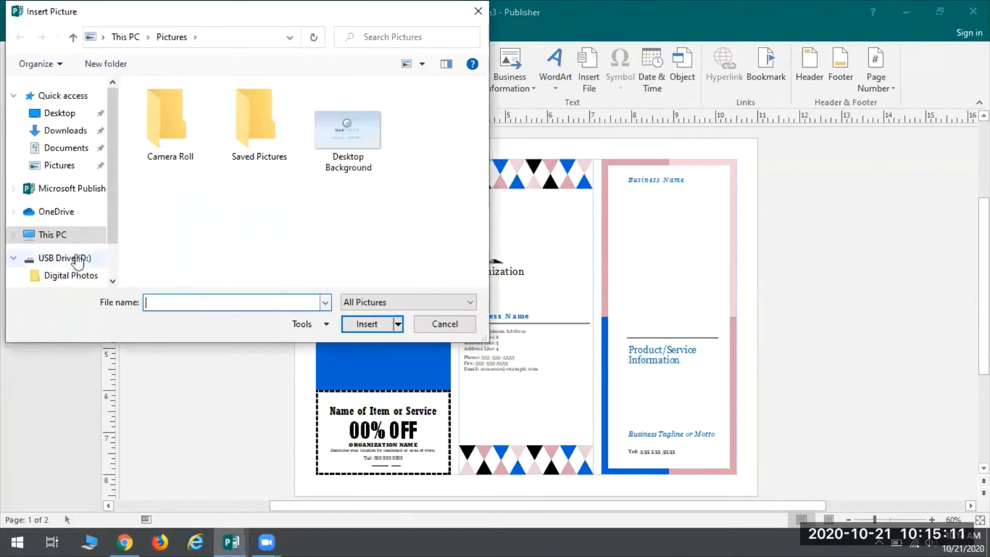
click(62, 257)
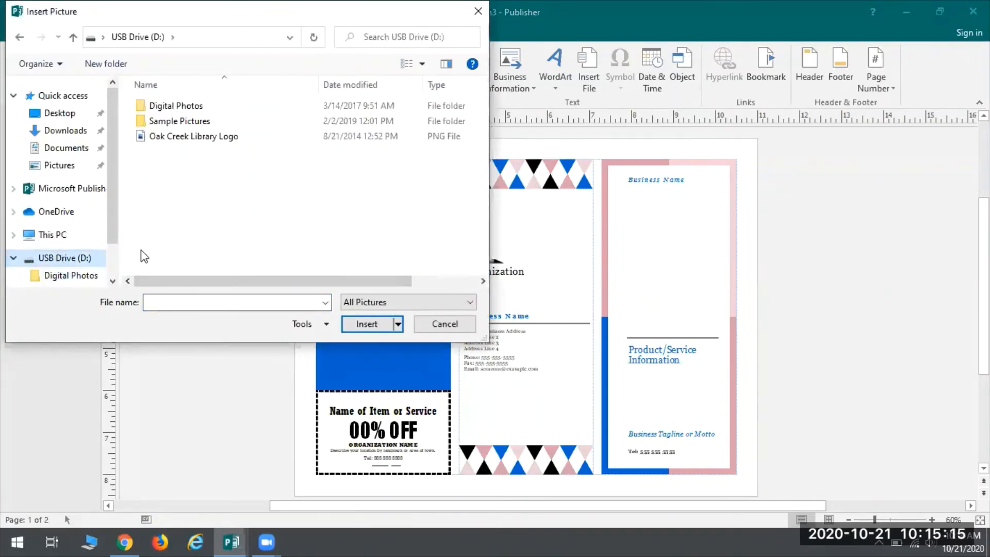
double_click(196, 120)
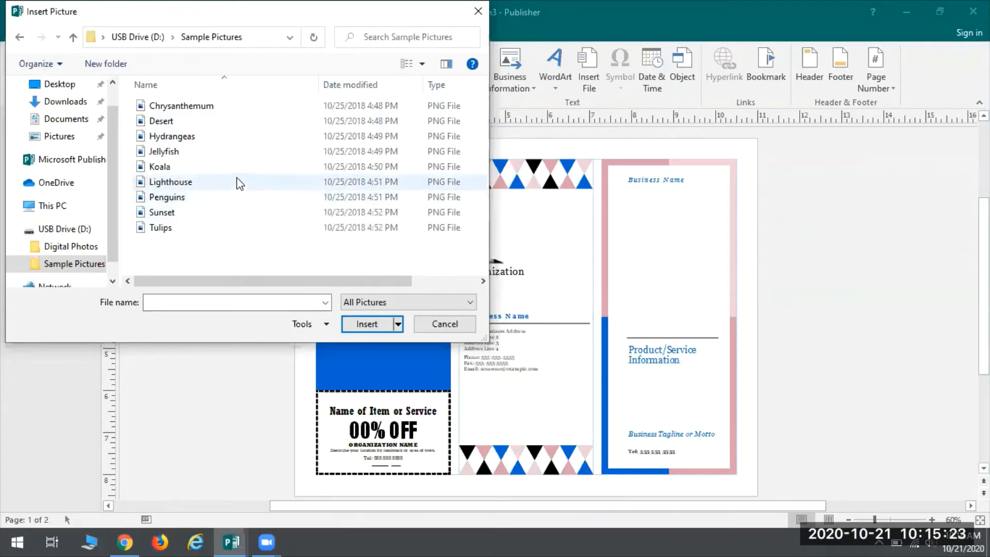
click(186, 122)
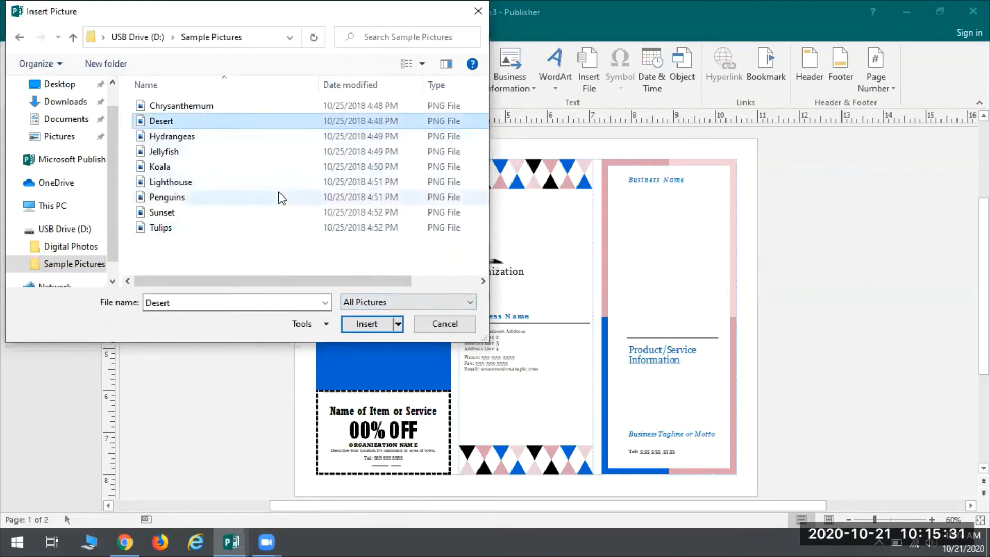
ctrl+click(161, 167)
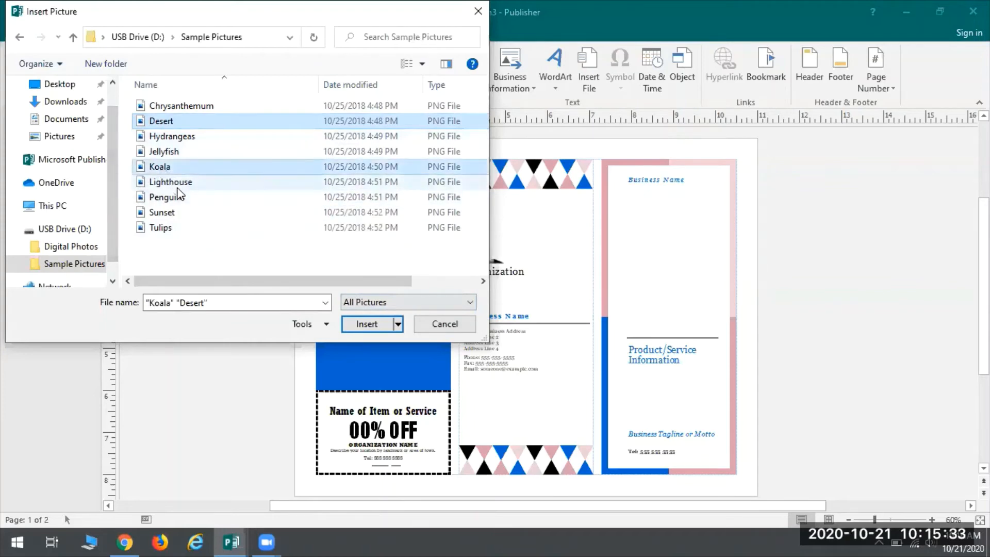
ctrl+click(177, 184)
ctrl+click(164, 213)
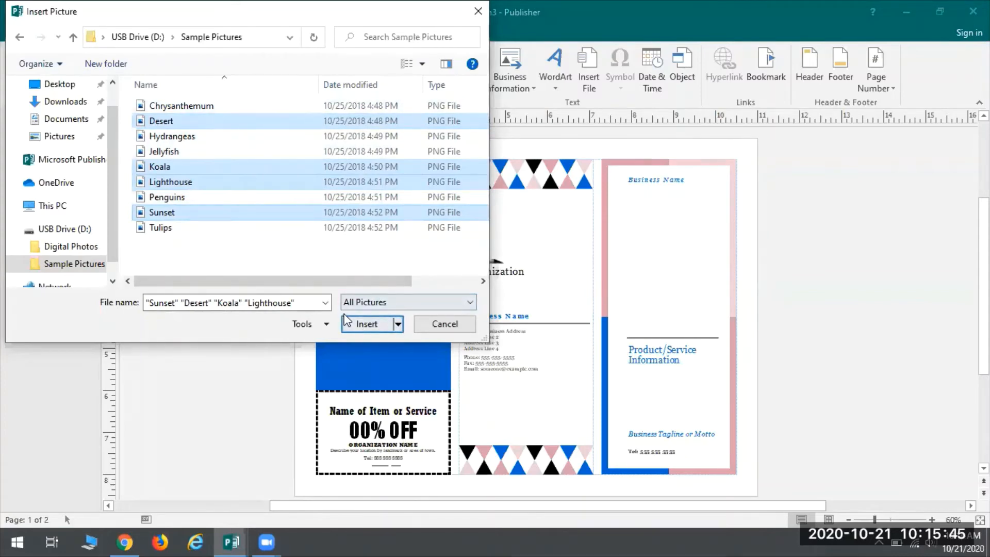
click(367, 323)
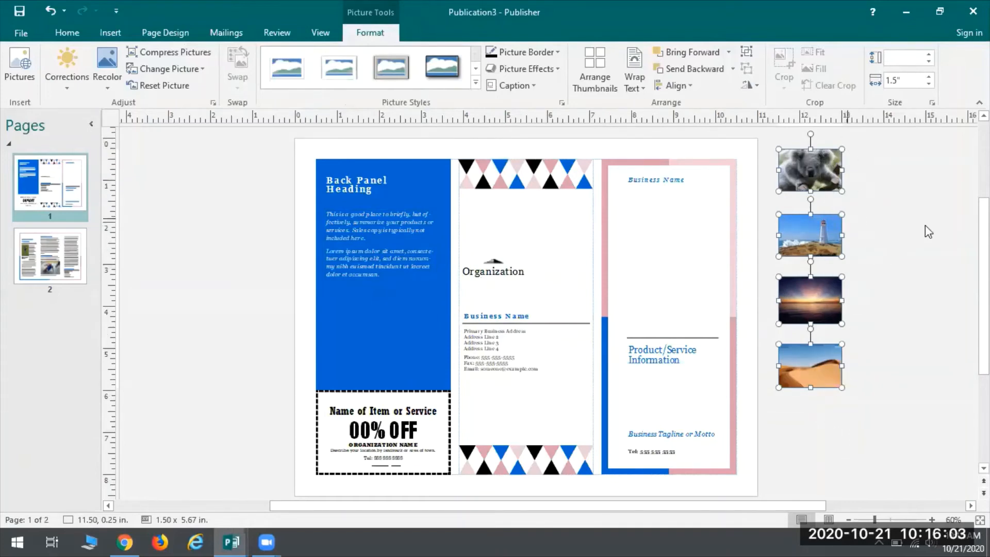
click(824, 442)
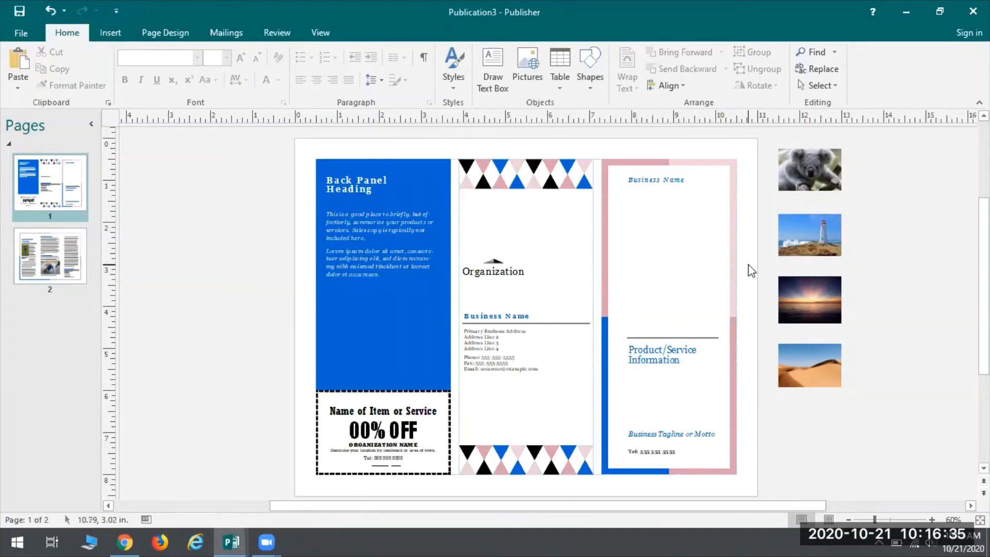
Step: Swap the sunset picture into the front panel's placeholder and delete the empty placeholder left in the scratch area
click(704, 213)
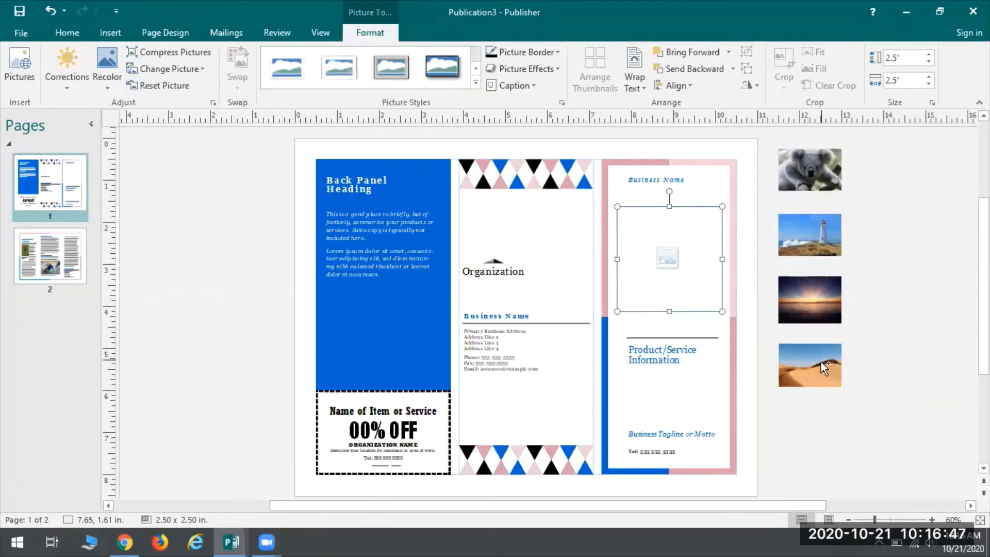
click(803, 288)
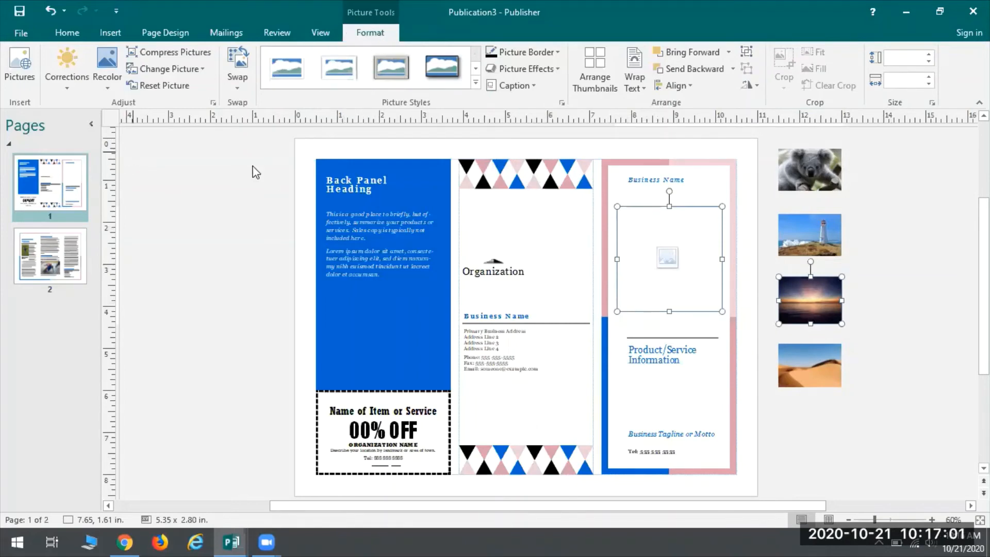
click(238, 59)
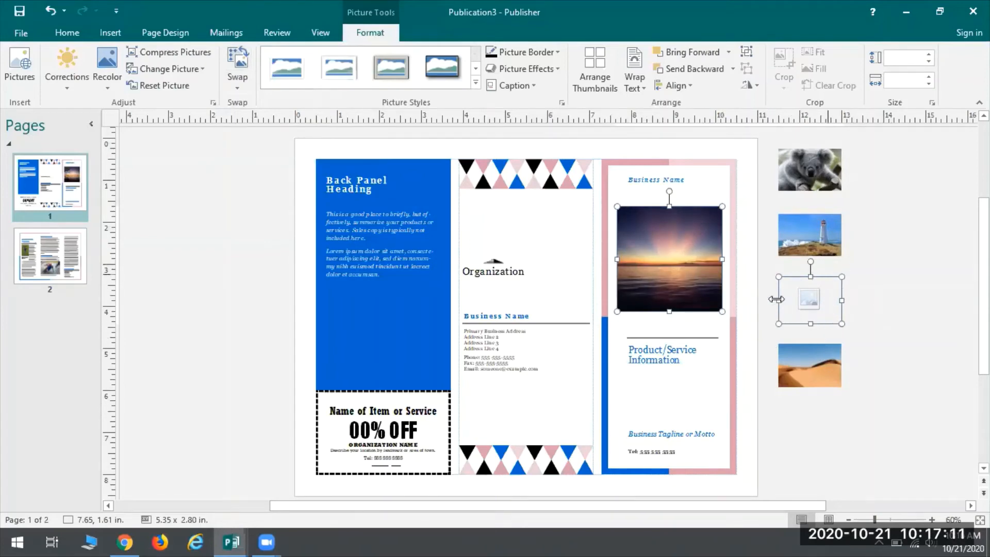
click(896, 324)
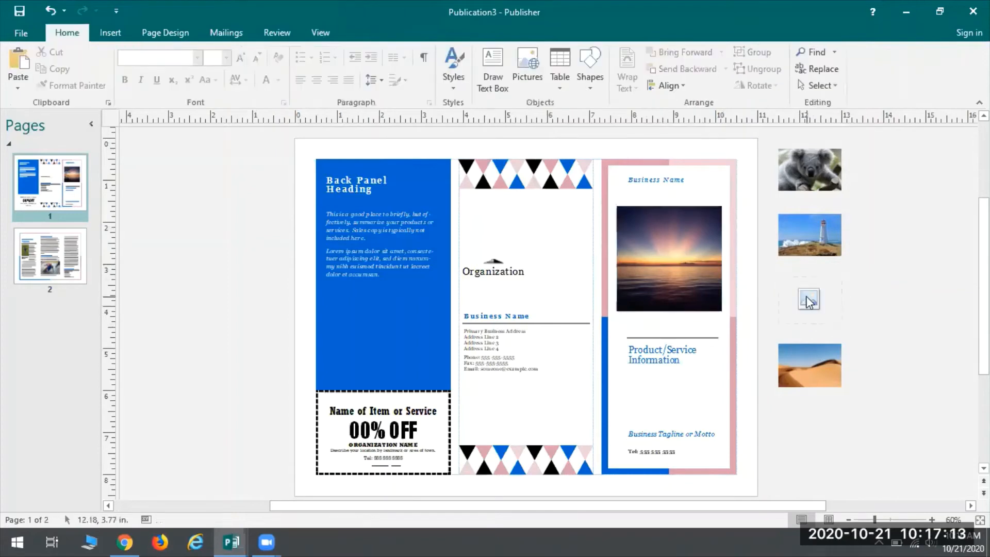
click(825, 307)
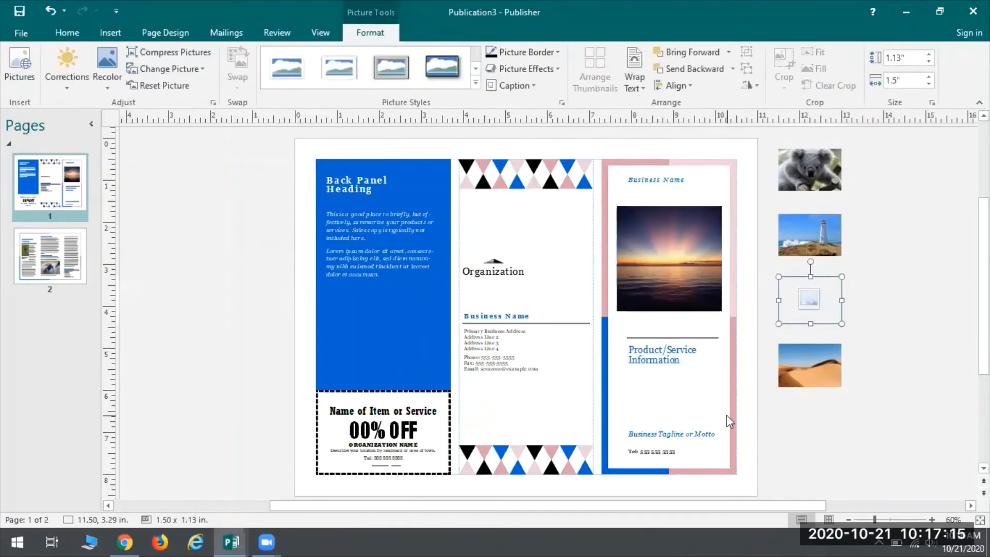
key(Delete)
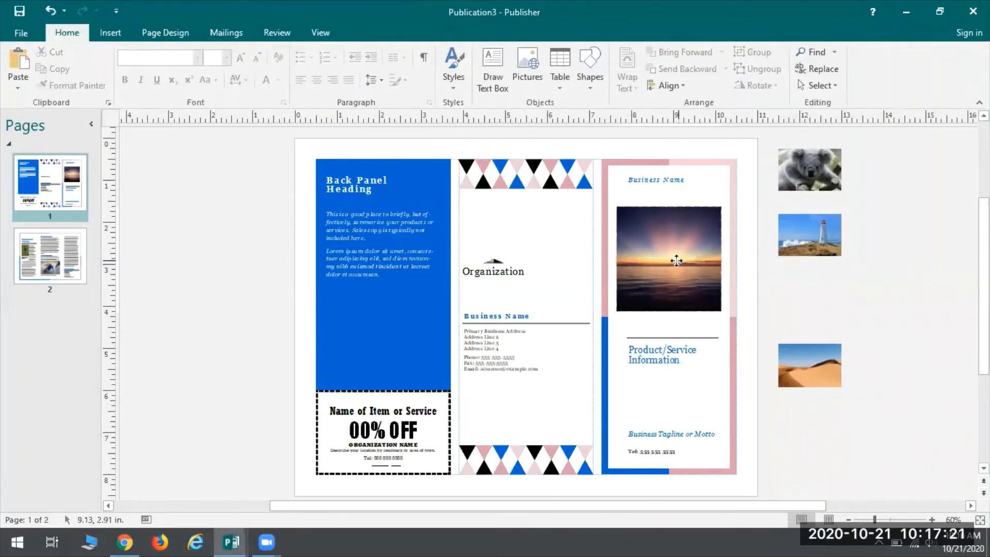
Step: Swap the front panel's sunset picture with the koala picture in the scratch area
click(681, 287)
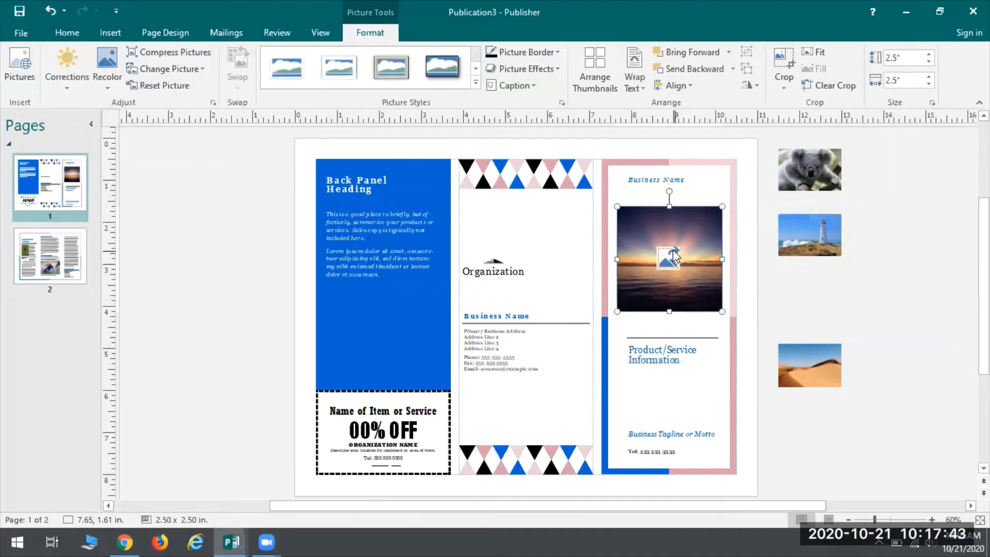
drag(671, 255, 821, 177)
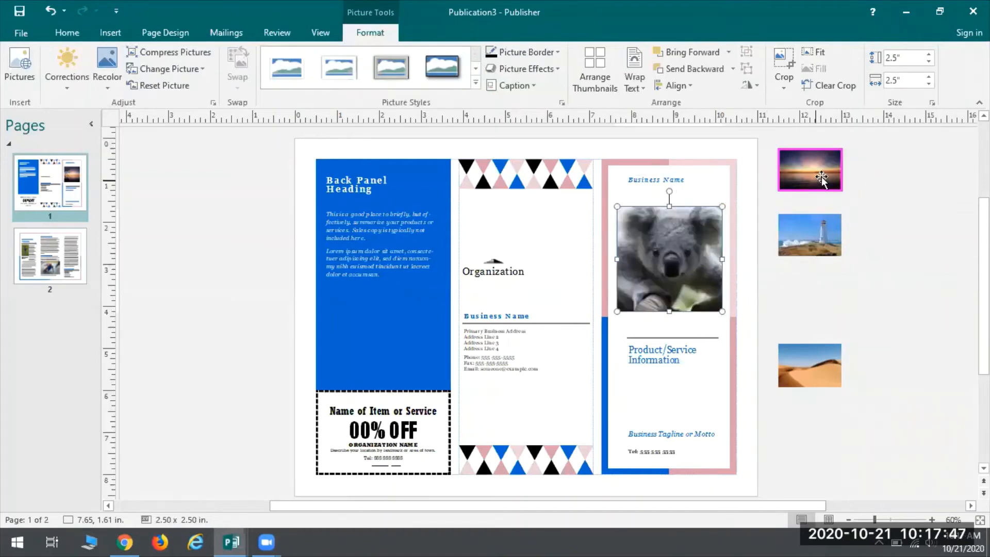
click(596, 217)
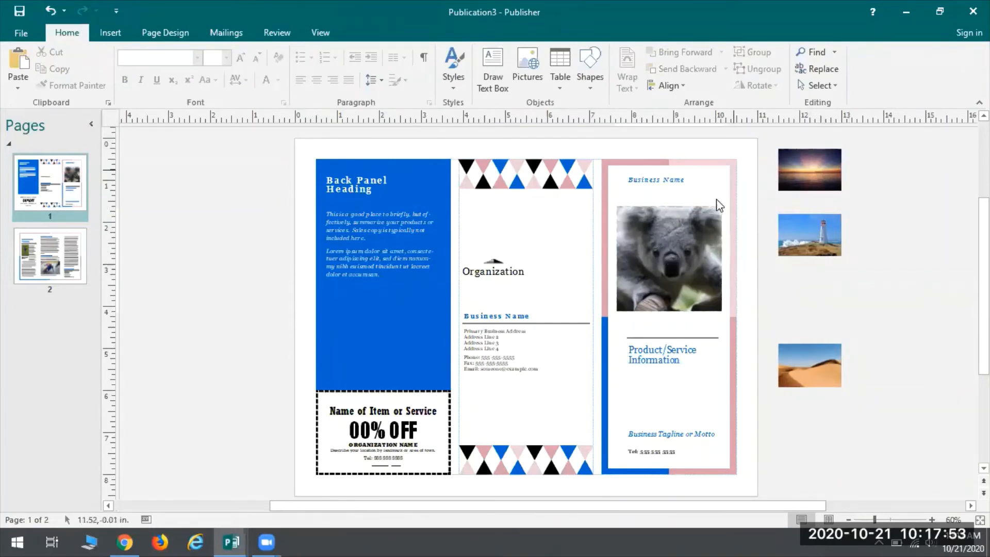
Step: Swap the lighthouse picture from the scratch area with the koala picture on the front panel
click(815, 233)
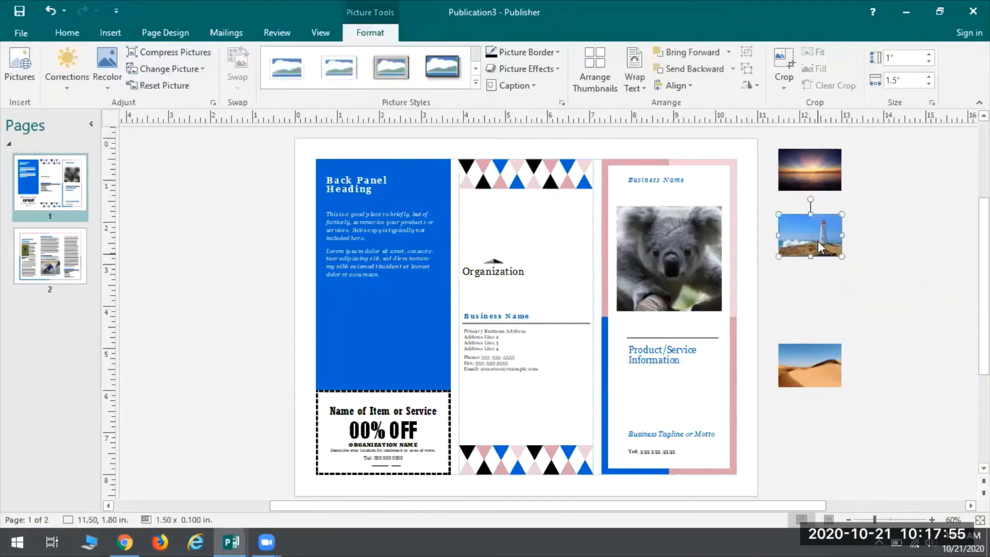
drag(818, 241, 646, 262)
click(752, 429)
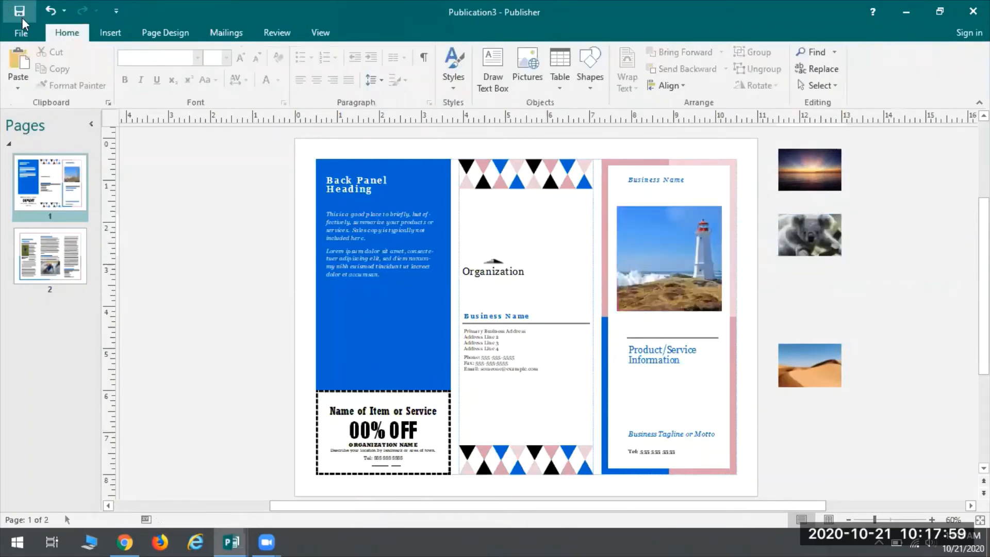
Step: Undo the last two picture swaps to put the sunset picture back on the front panel
click(50, 12)
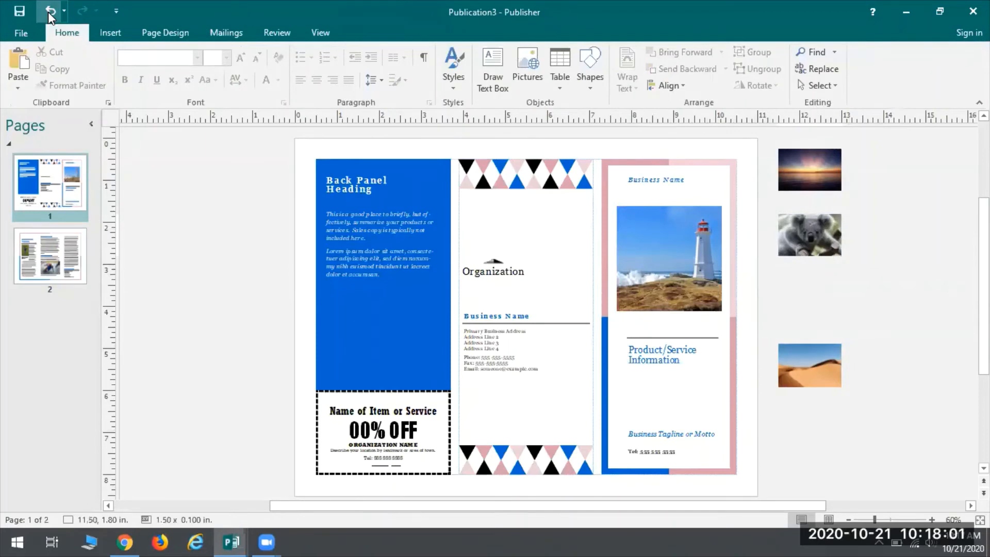
click(50, 12)
click(50, 12)
click(855, 312)
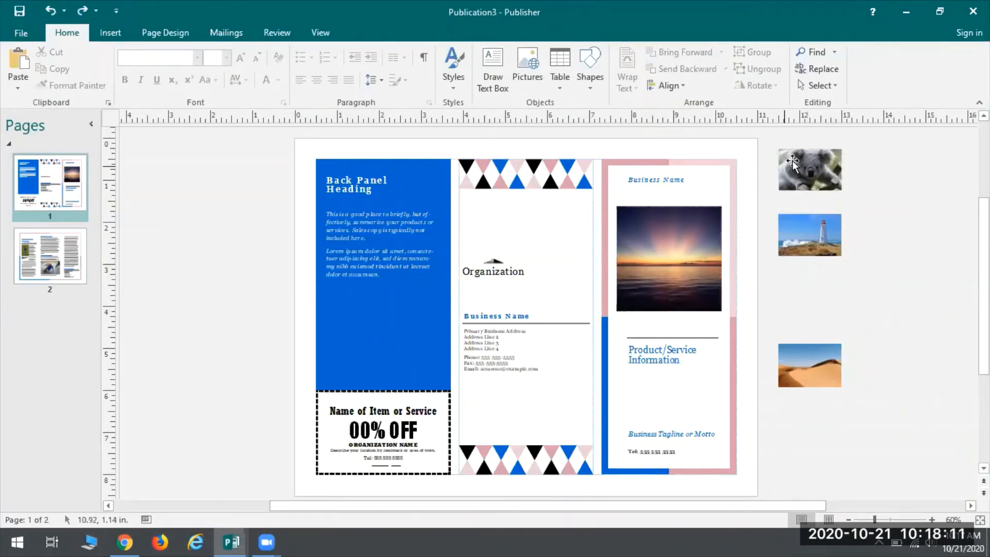
Step: Look over the pictures and the placeholder text boxes on the brochure's first page
click(673, 242)
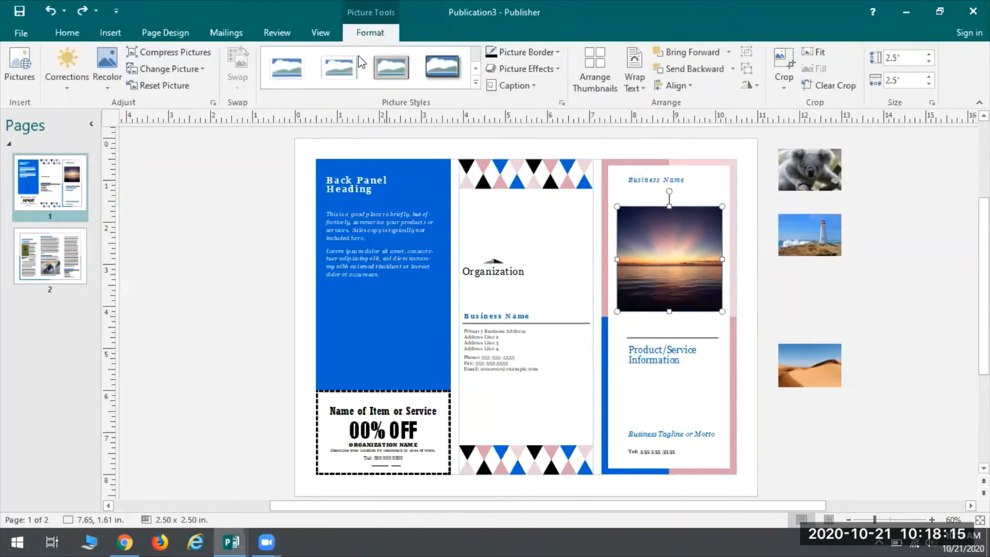
click(789, 181)
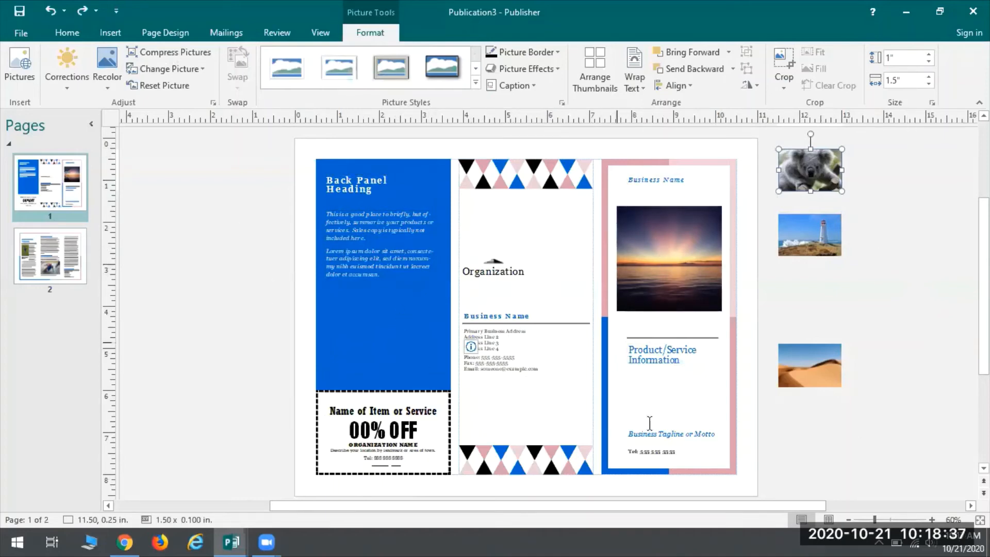
click(683, 444)
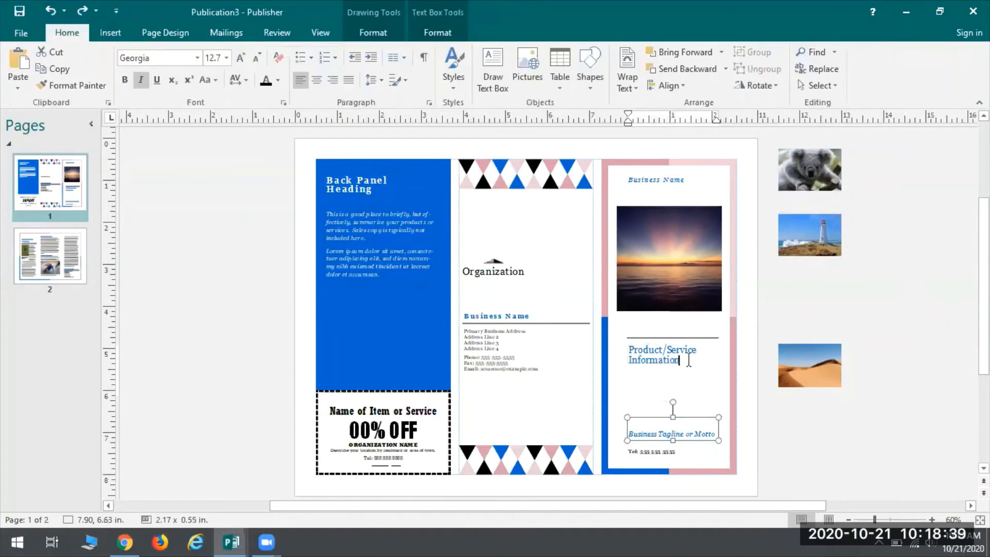
click(679, 360)
click(503, 351)
click(650, 176)
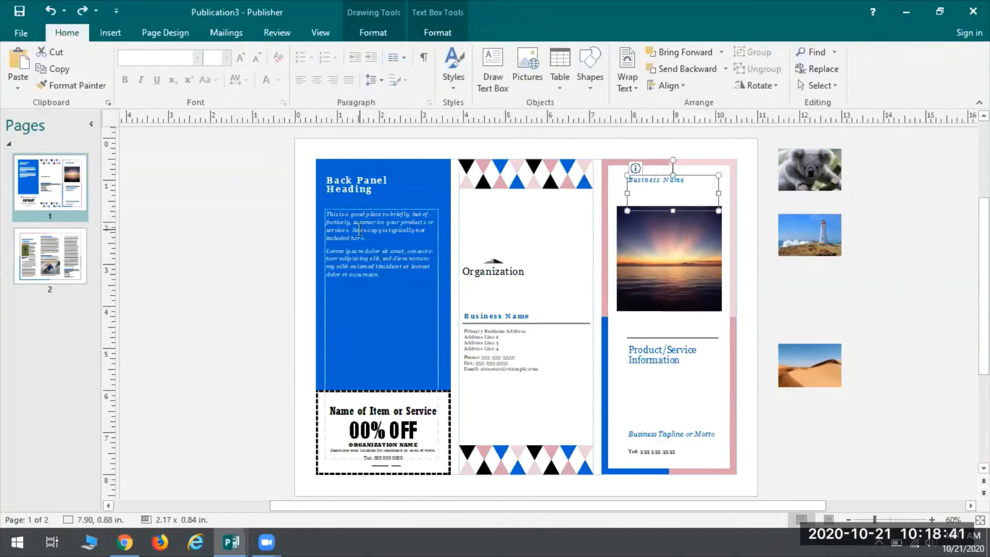
drag(384, 309, 378, 197)
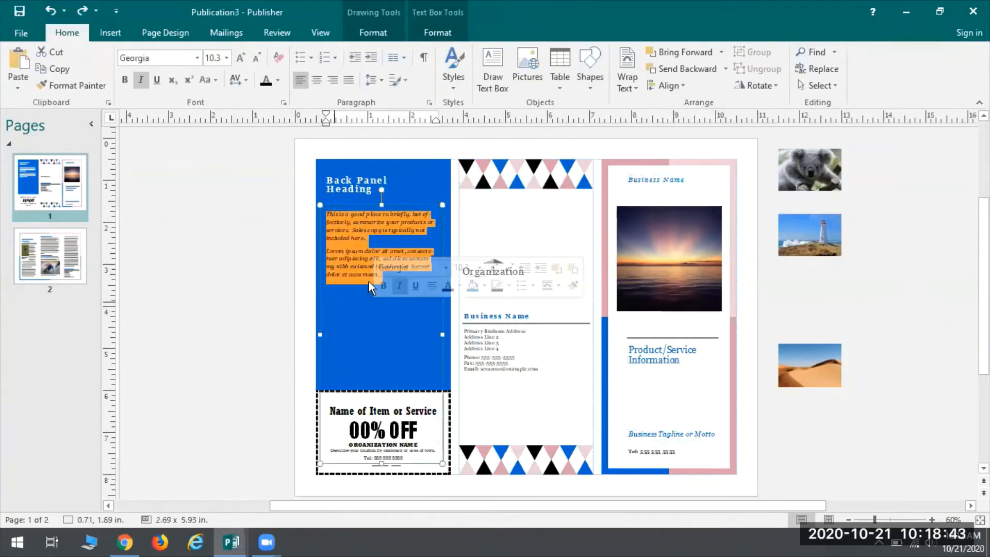
click(135, 302)
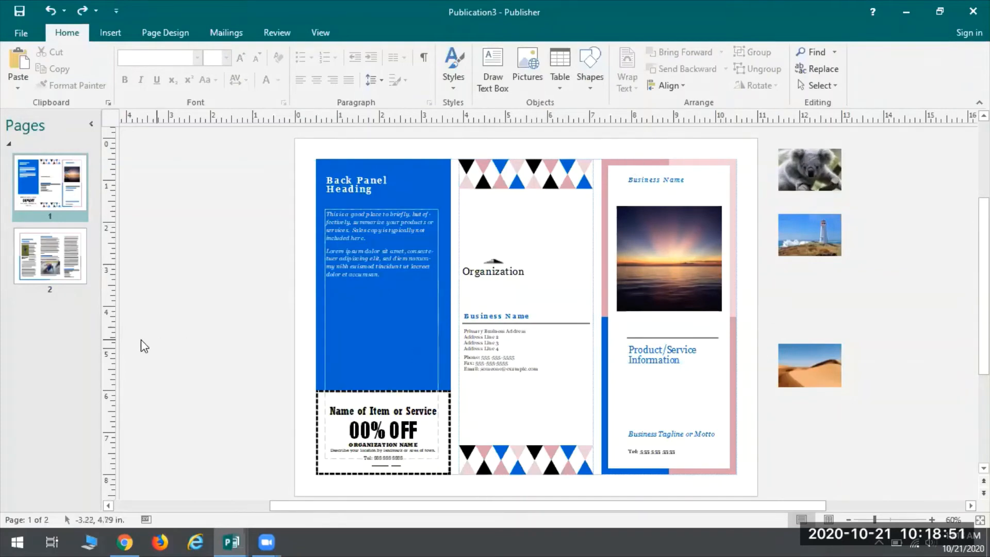
Step: Delete the Main Inside Heading text box from the first panel of page 2
click(58, 253)
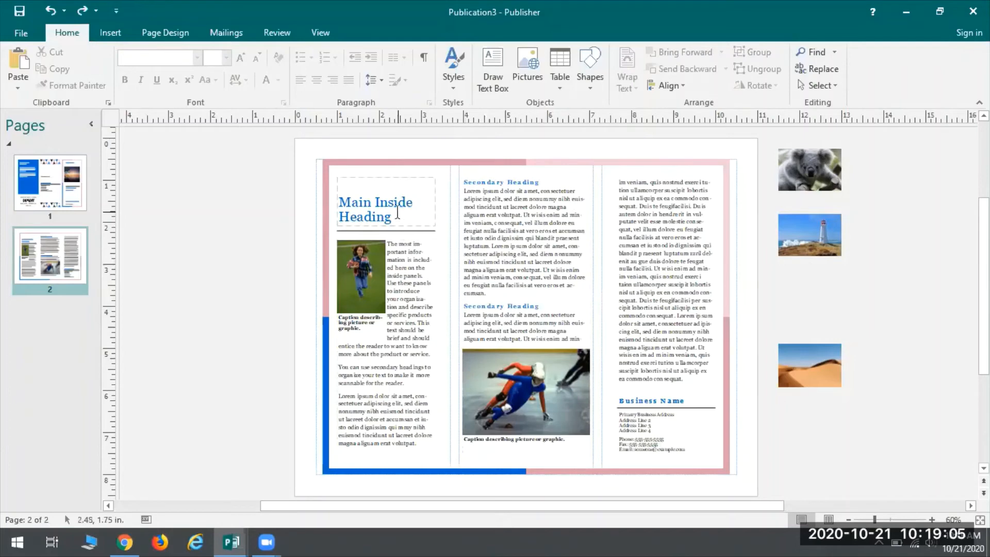
triple_click(397, 192)
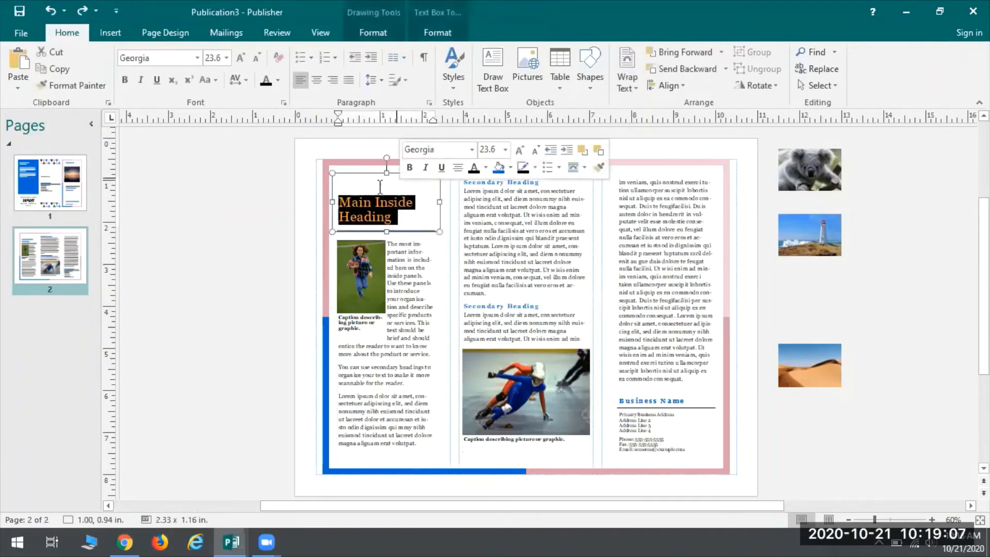
right_click(381, 190)
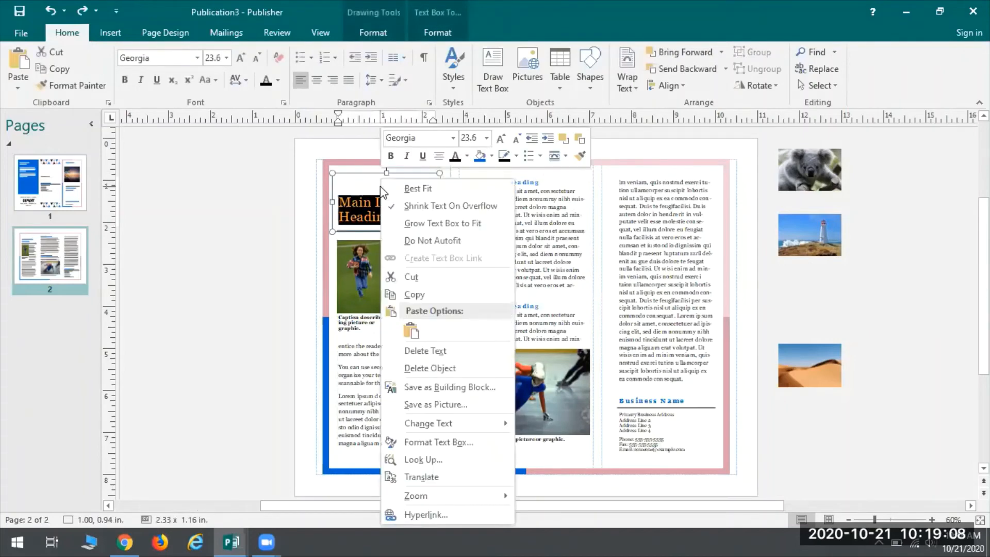
click(418, 369)
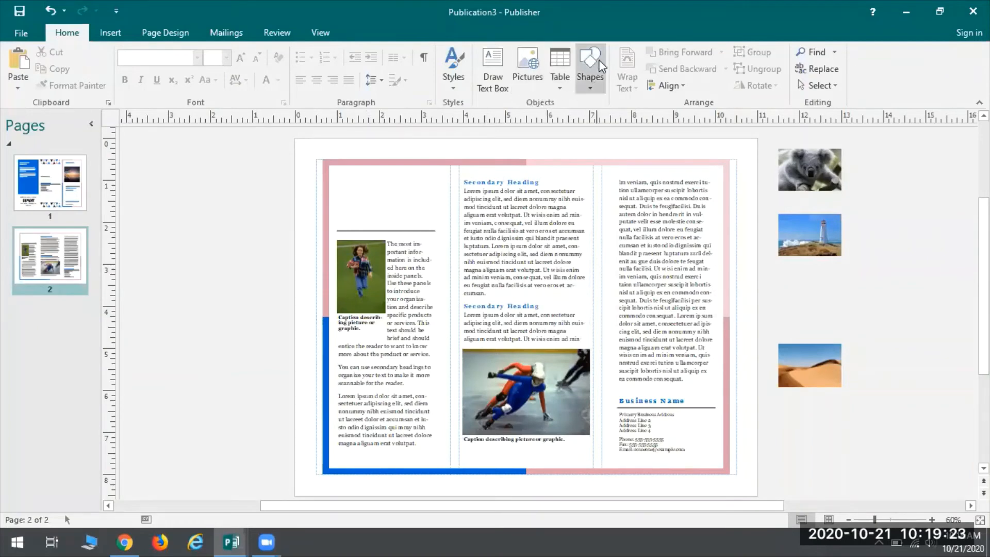
Step: Draw a rounded rectangle about 2.37 by 1.09 inches above the line in page 2's first panel
click(595, 84)
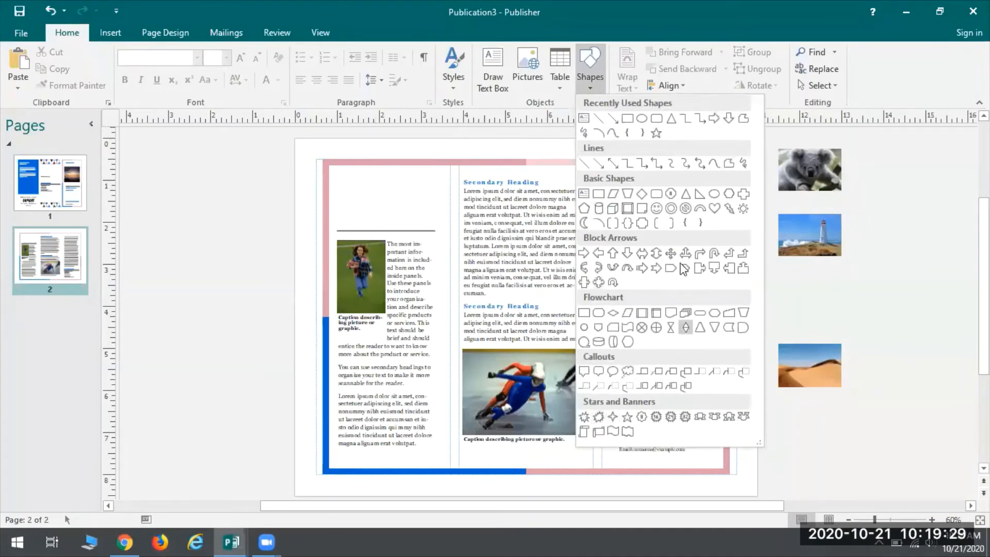
click(655, 120)
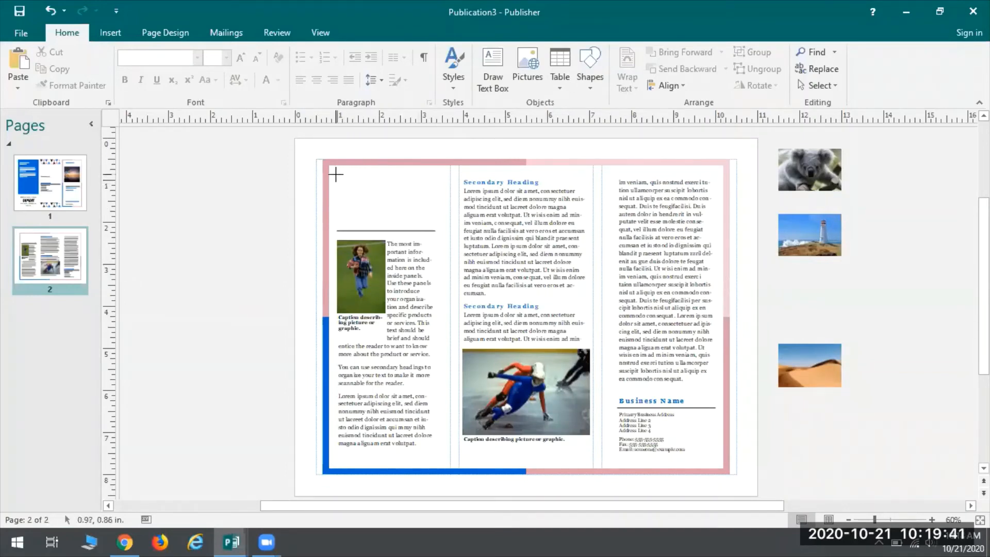
mouse_move(335, 174)
mouse_down()
mouse_move(393, 224)
mouse_move(435, 219)
mouse_up()
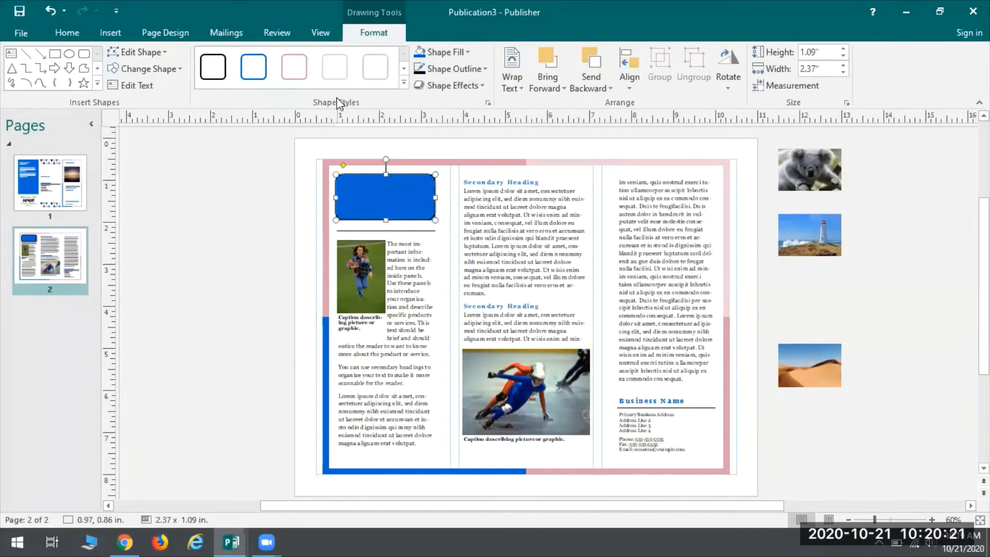
Step: Fill the rounded rectangle with a custom RGB colour of red 247, green 200 and blue 51
click(450, 51)
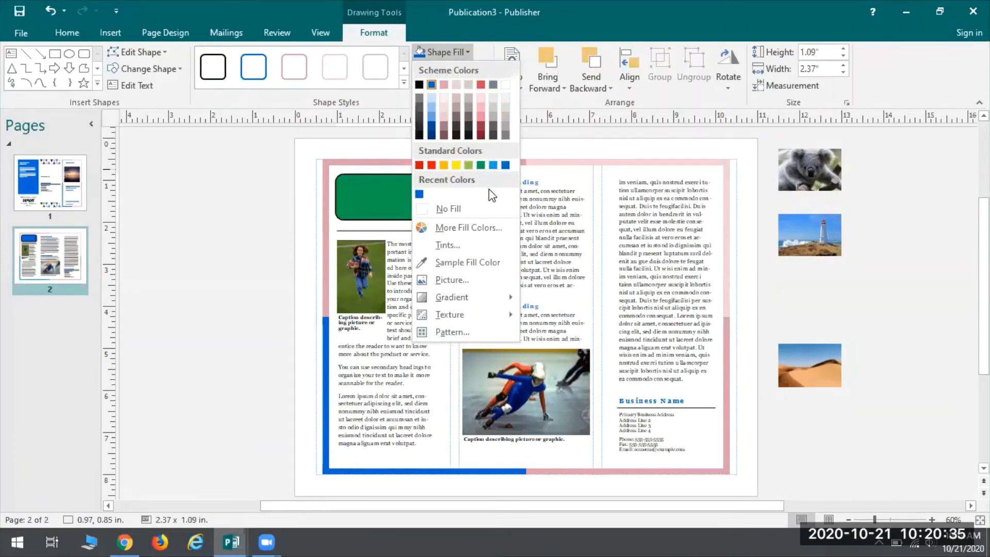
click(449, 230)
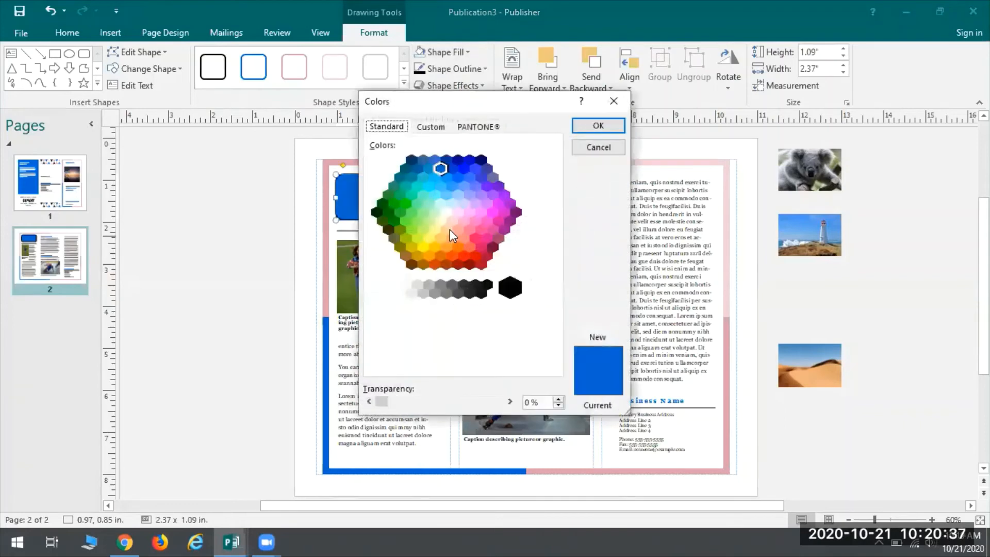
click(428, 127)
click(479, 129)
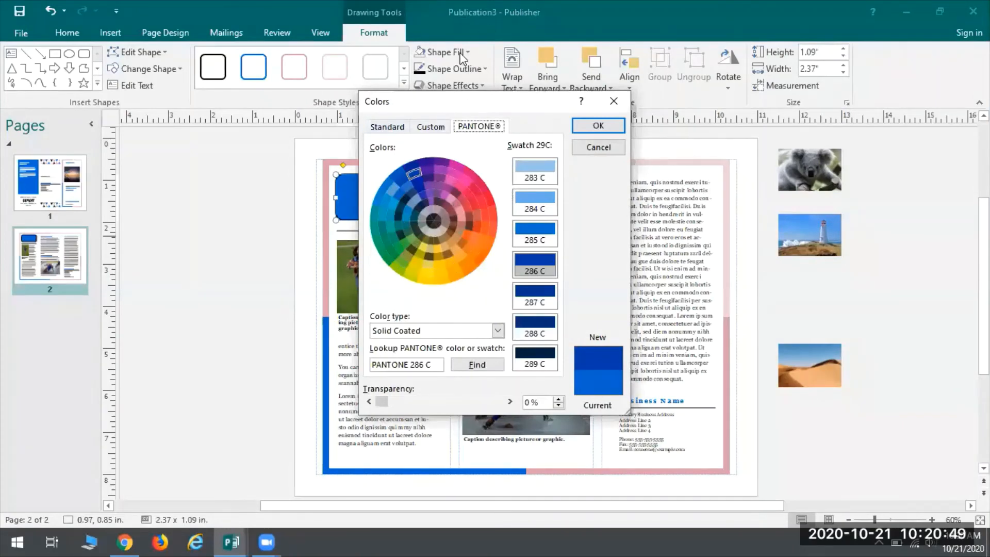
click(431, 126)
click(384, 128)
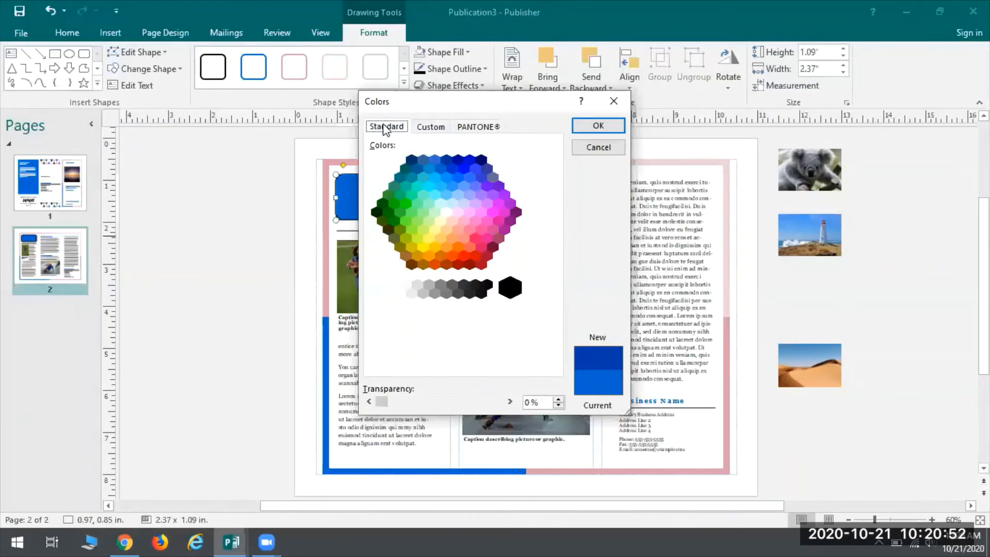
click(435, 127)
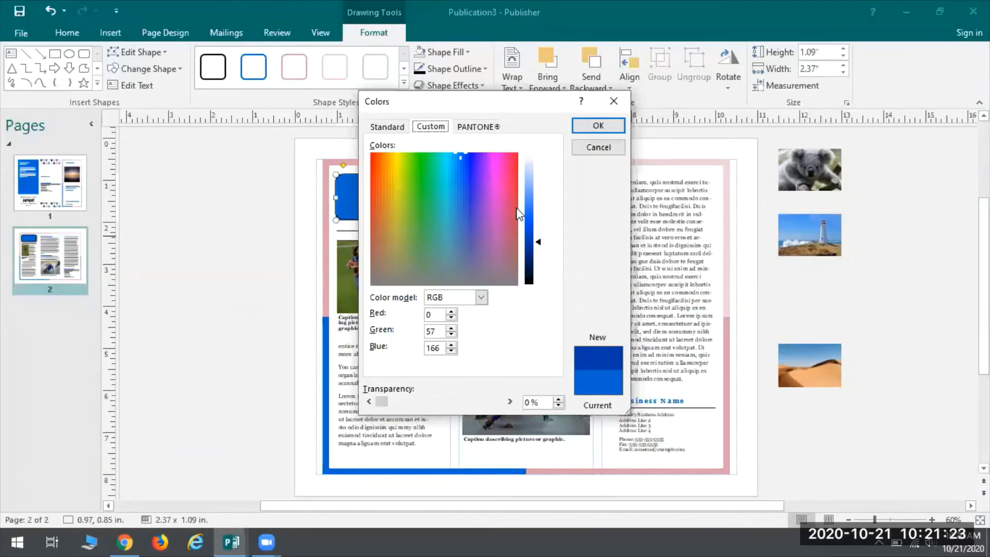
click(472, 183)
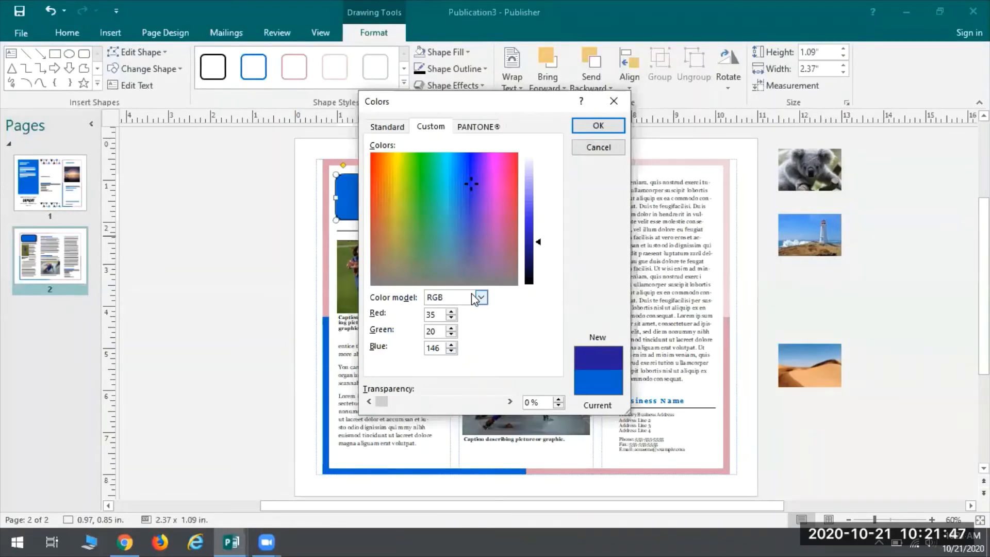
double_click(438, 314)
text(247)
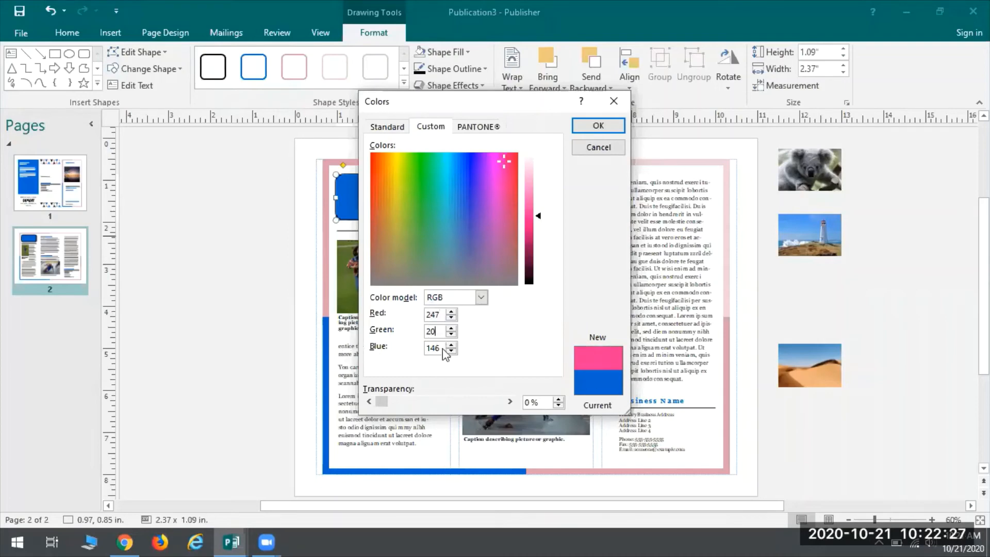
text(0)
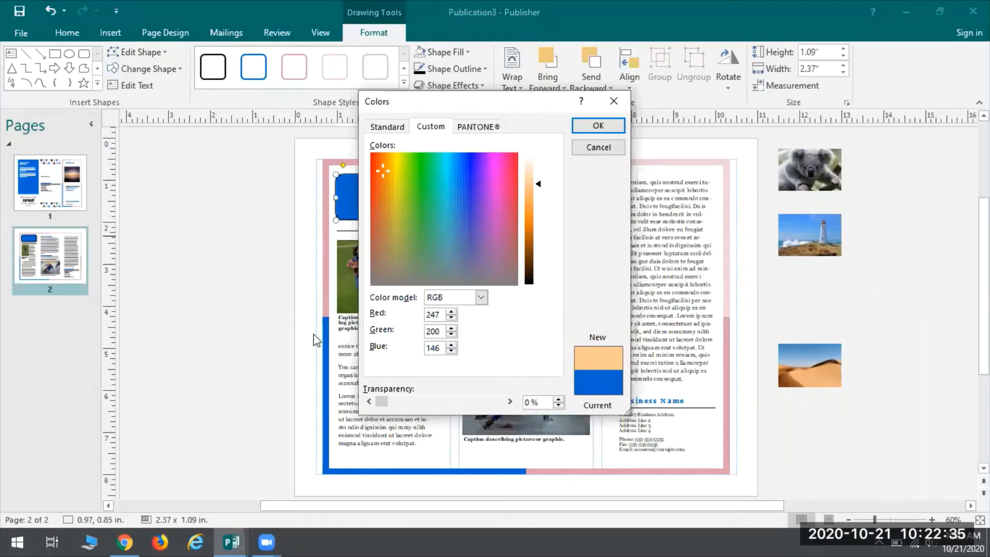
key(Tab)
text(51)
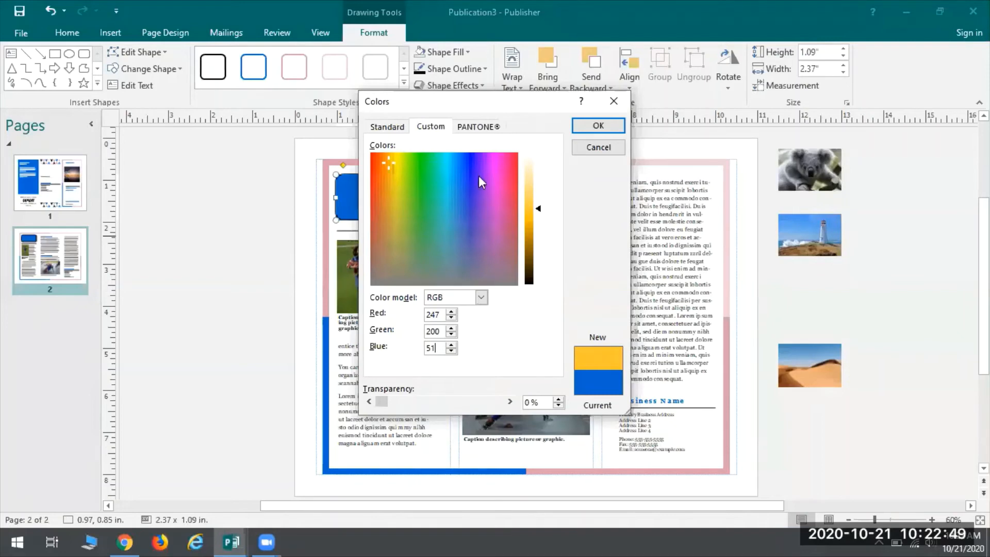
click(597, 125)
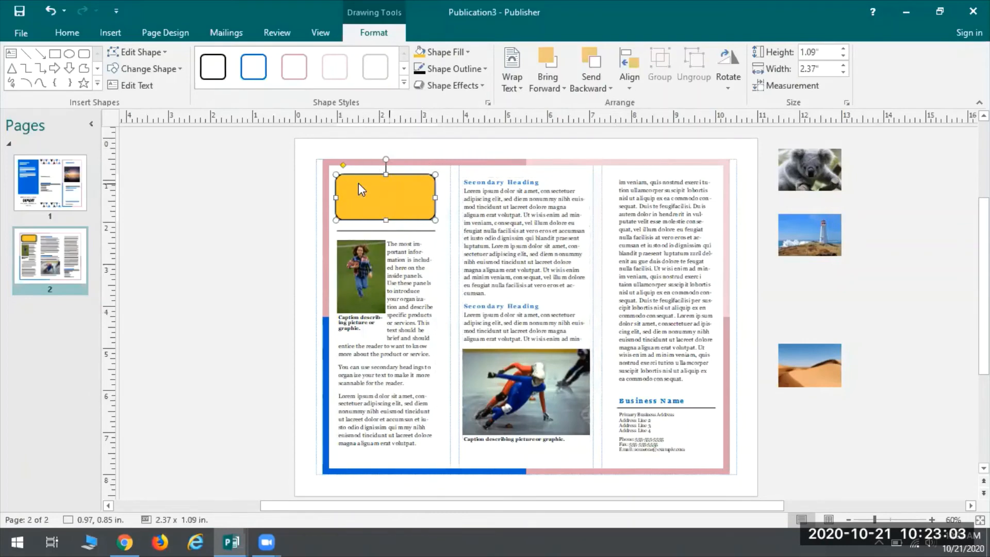
Step: Check the custom RGB values of the rounded rectangle's fill colour
click(442, 52)
click(454, 228)
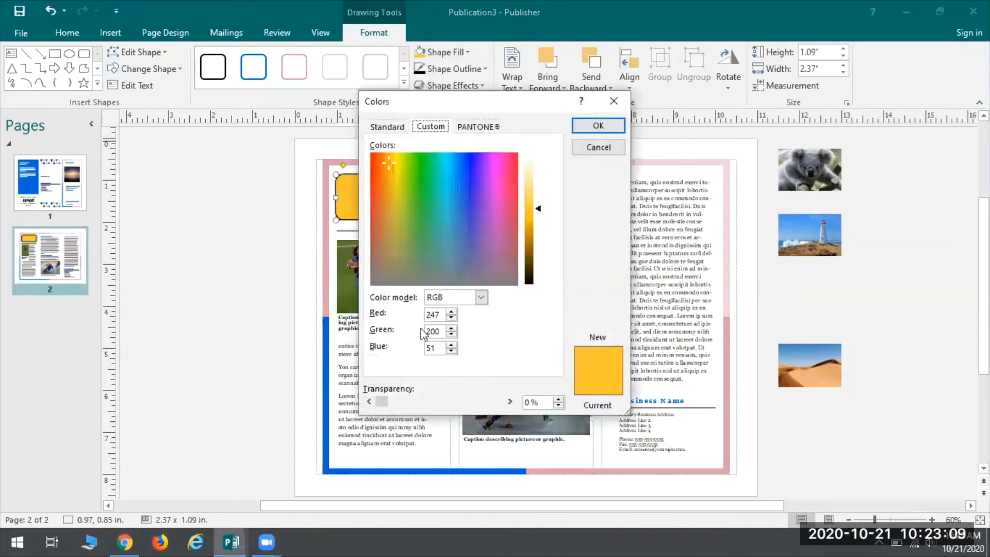
click(613, 101)
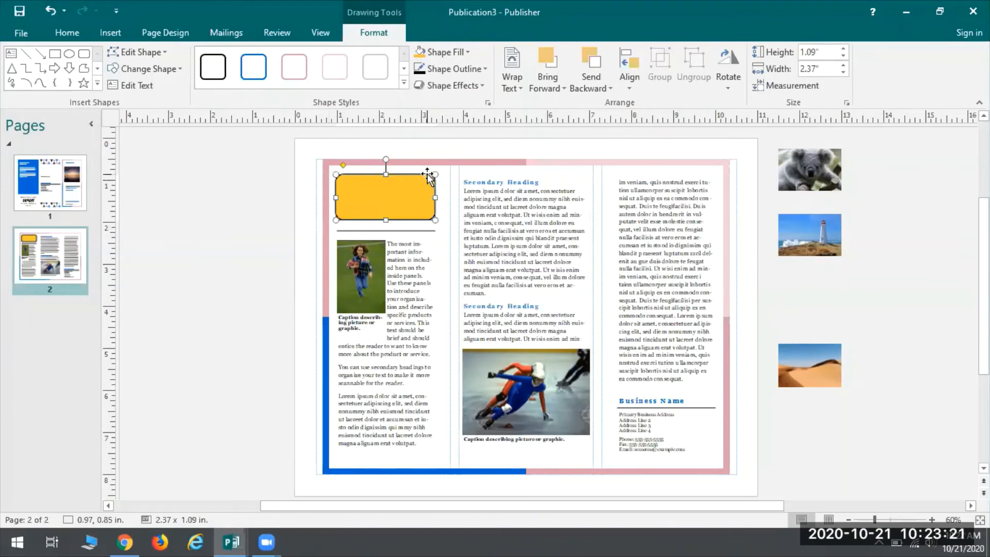
click(233, 181)
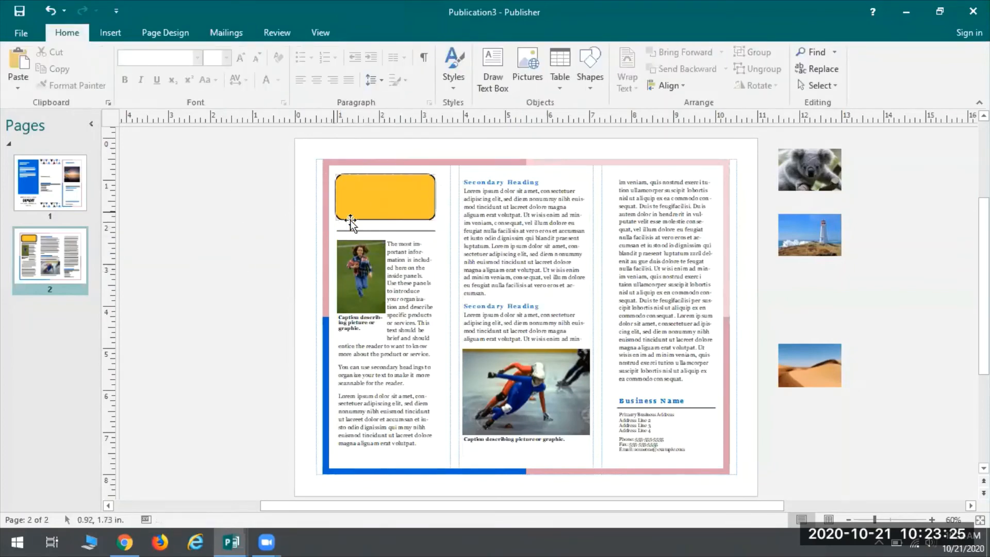
Step: Adjust the yellow rectangle's corner rounding to square and back to the maximum, leaving fully rounded ends
click(374, 190)
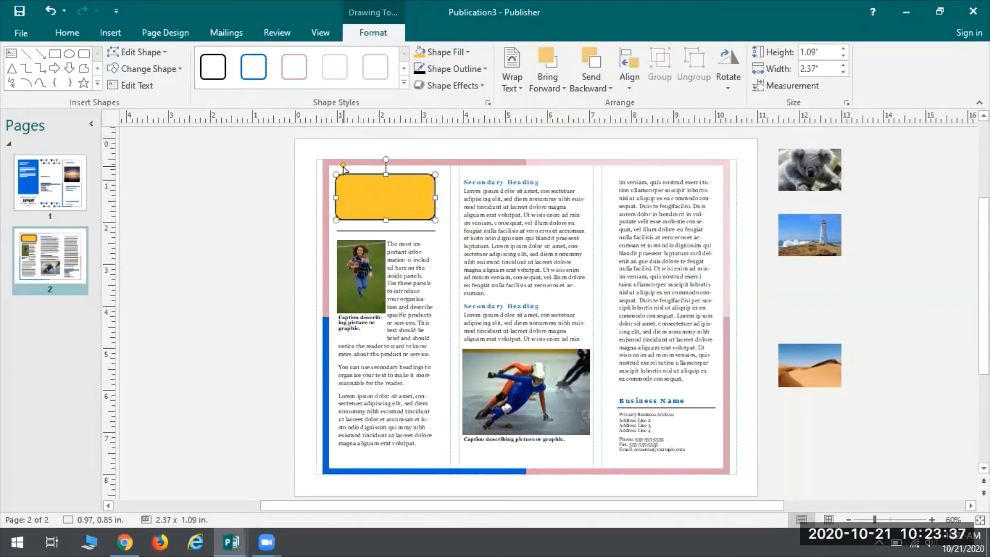
drag(343, 168, 378, 187)
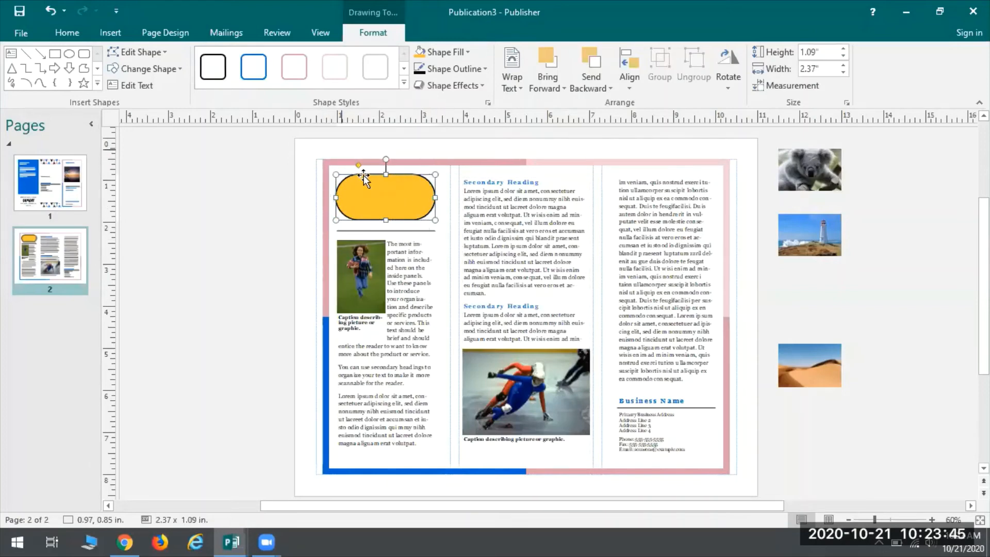
drag(359, 169, 329, 169)
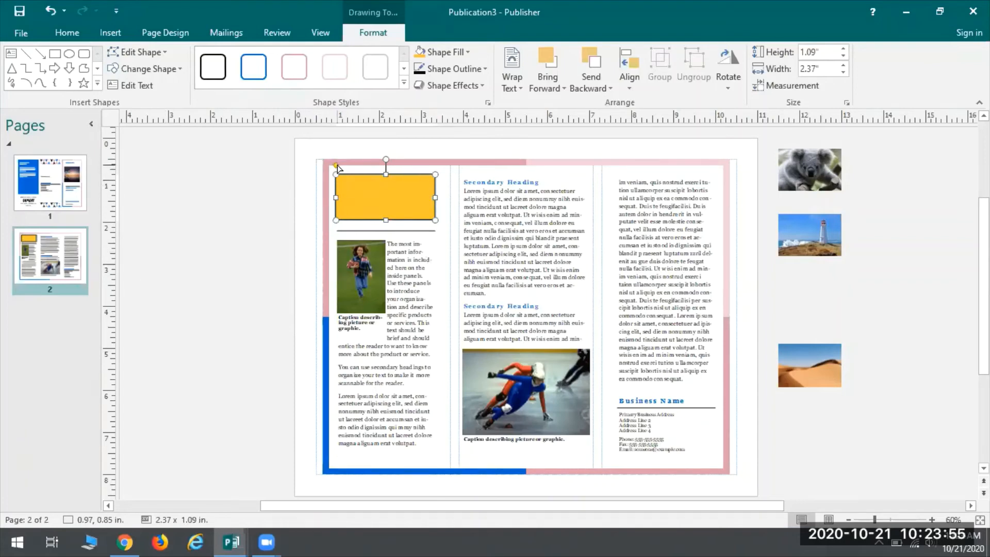
drag(336, 166, 379, 172)
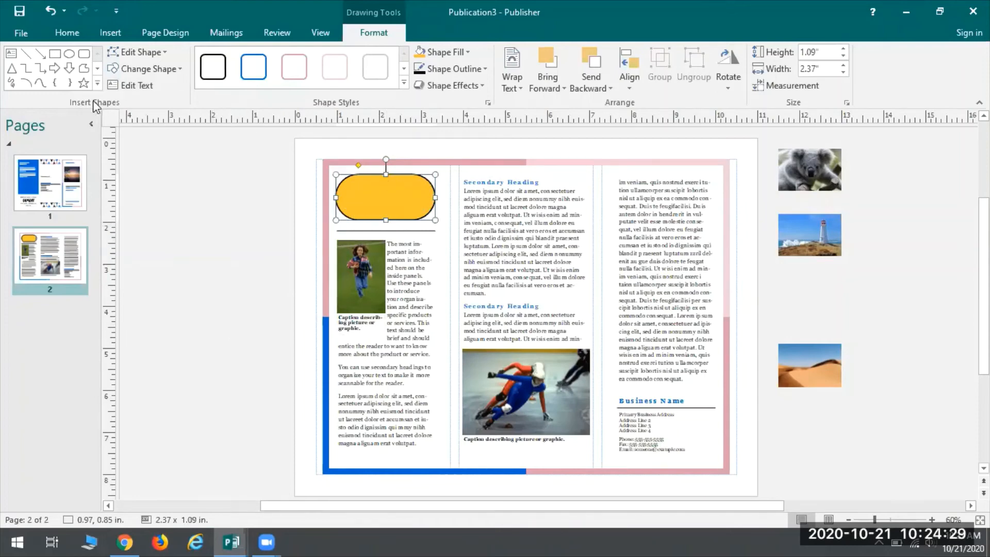
Step: Add the text "Yearly Information" with "2020" on a second line inside the yellow rounded shape
click(135, 87)
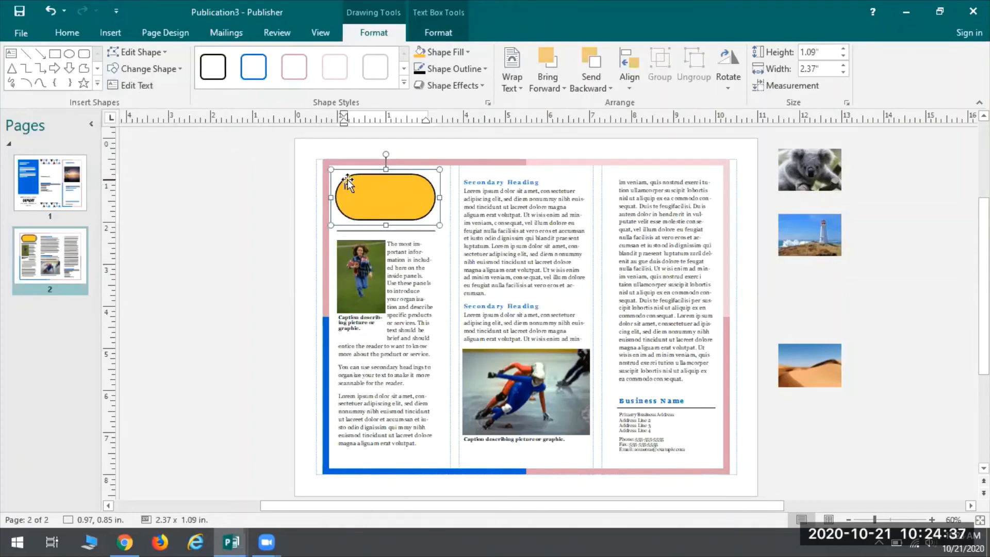
click(577, 400)
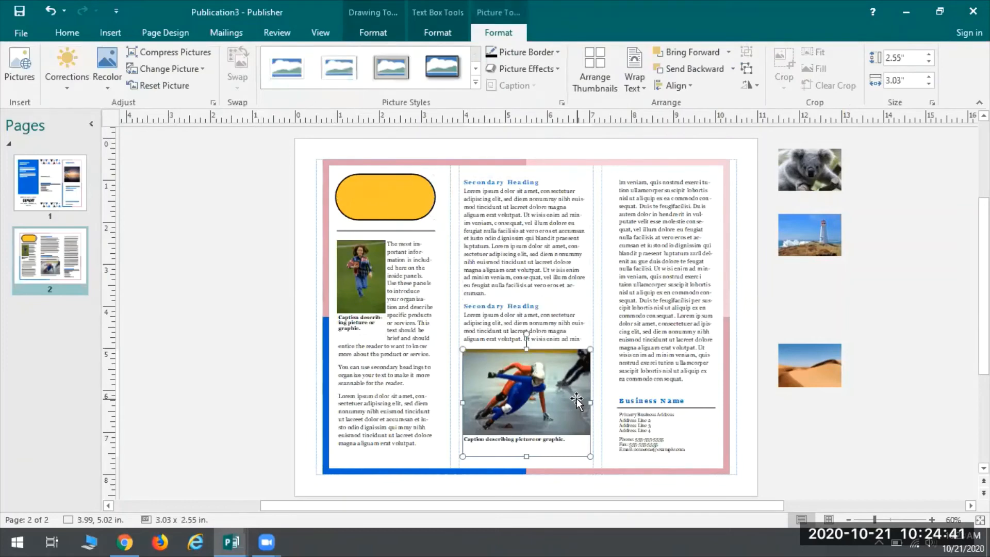
click(380, 195)
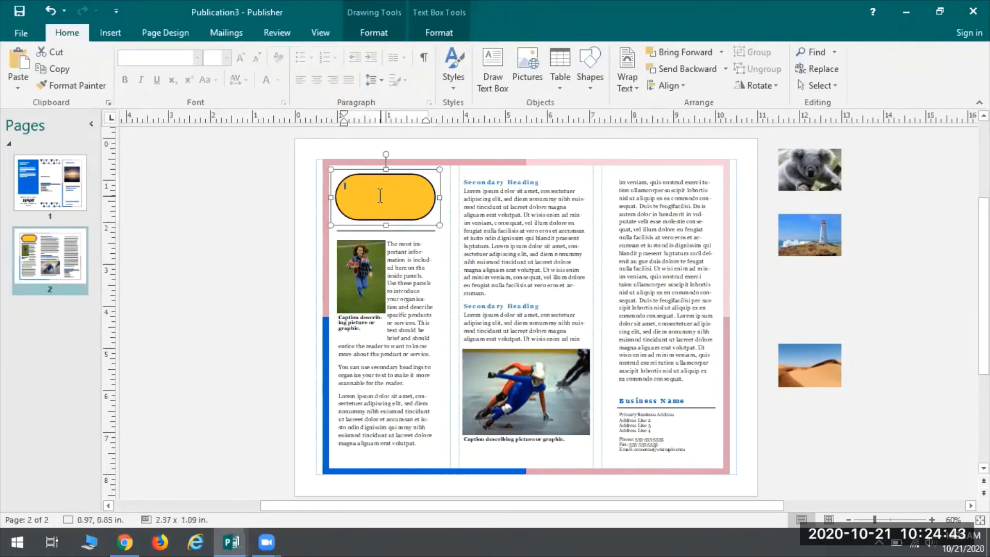
text(W)
text(early )
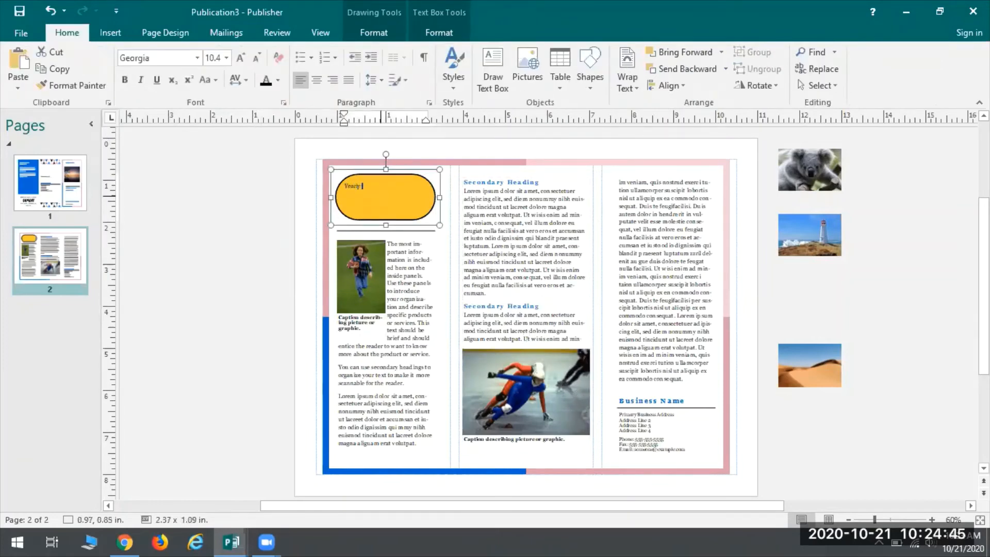
text(Information)
key(Return)
key(BackSpace)
key(BackSpace)
key(BackSpace)
key(BackSpace)
key(BackSpace)
key(BackSpace)
key(BackSpace)
key(BackSpace)
text(fo)
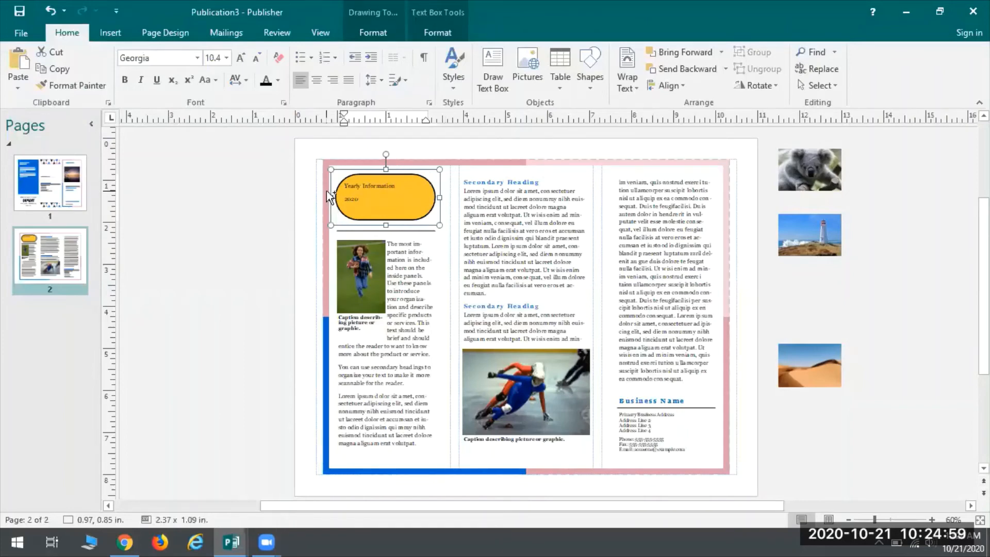
Step: Center the yellow shape's text horizontally and vertically, and set its text fit to Best Fit
key(ctrl+a)
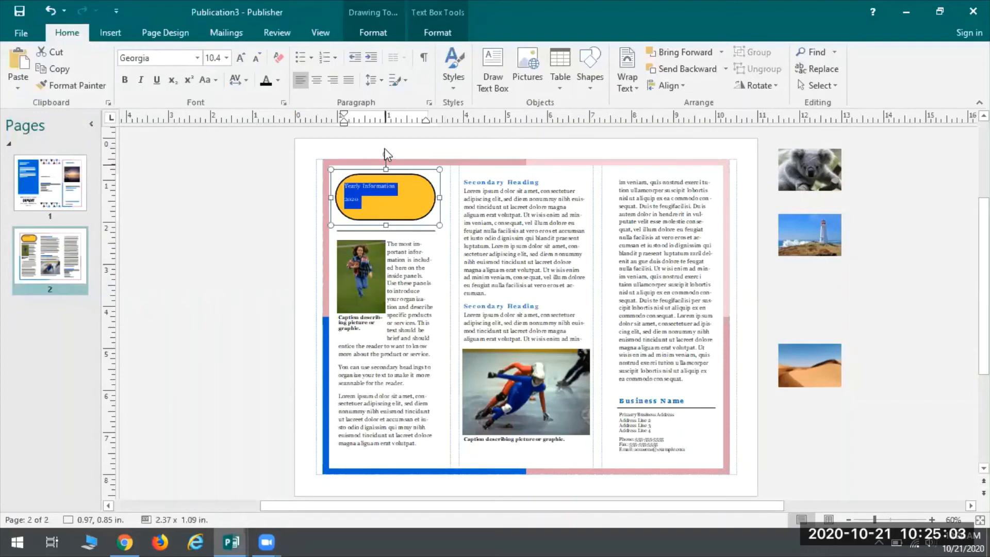
click(427, 34)
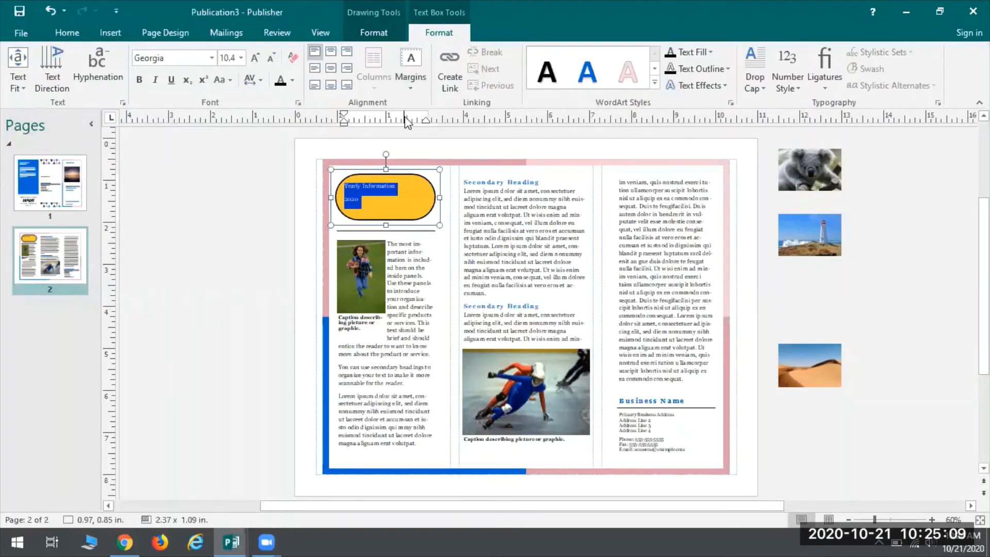
click(338, 71)
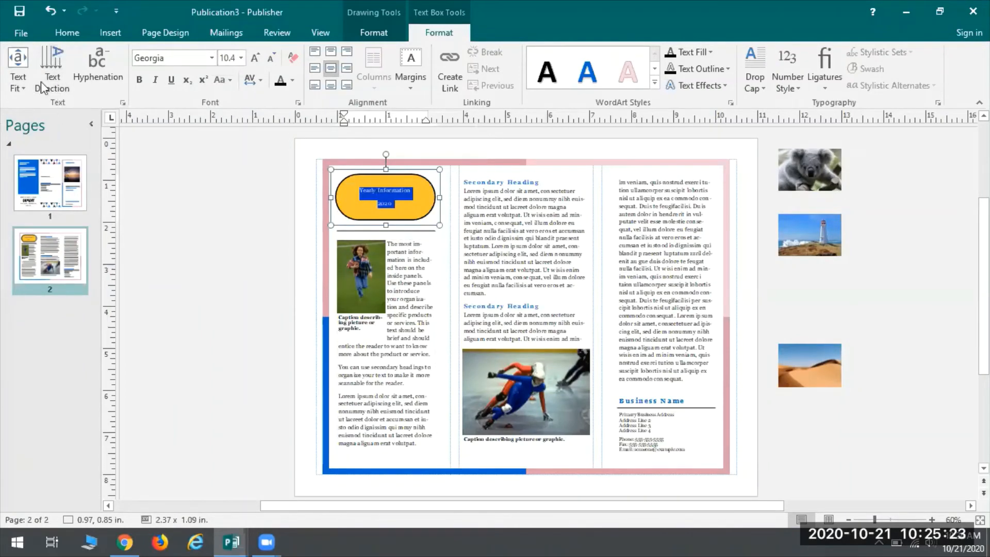
click(18, 86)
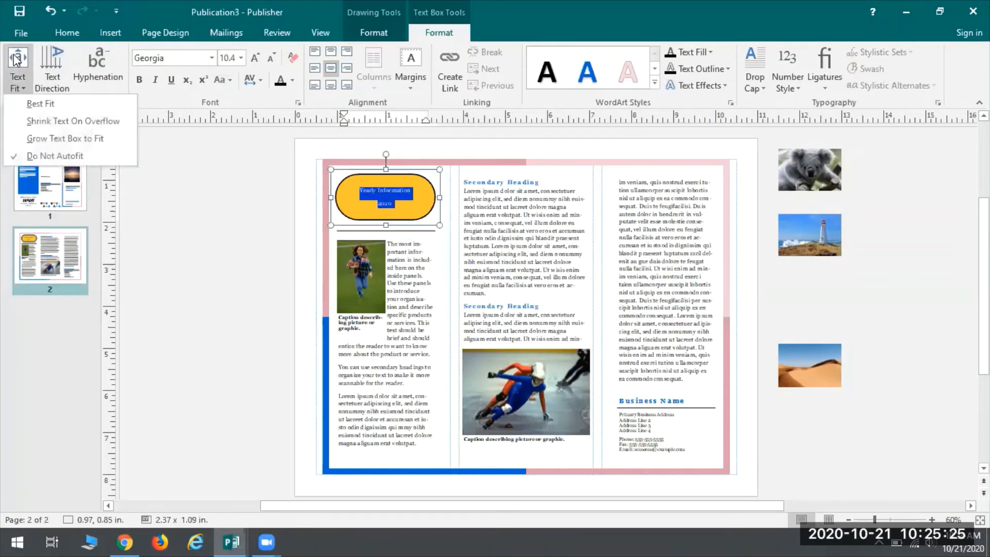
click(48, 105)
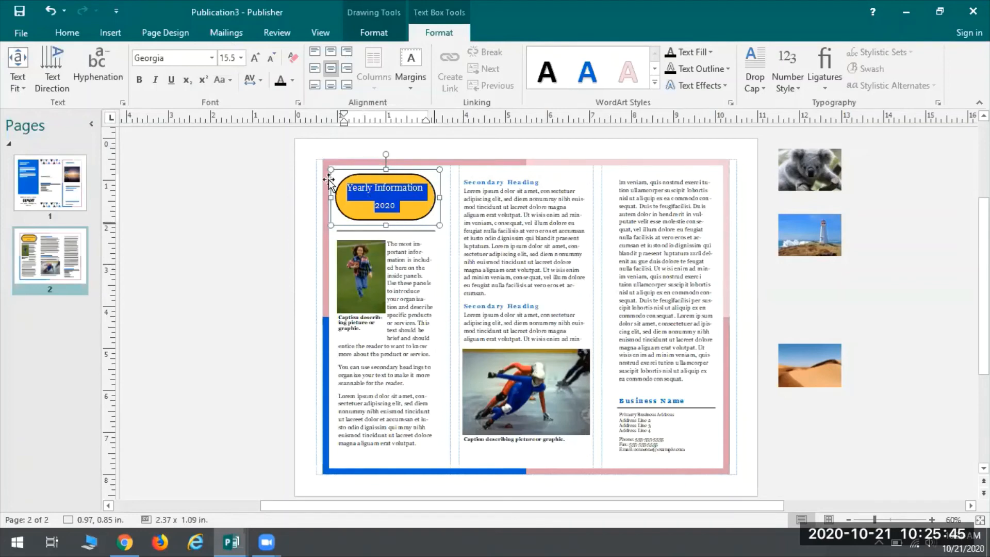
click(210, 256)
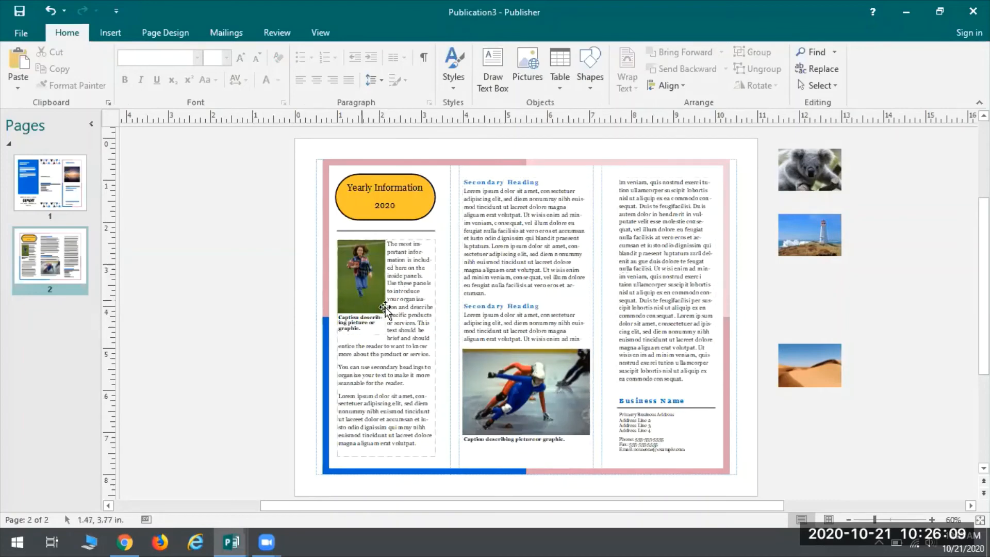
Step: Delete the body text and the captioned picture below the line in page 2's first panel
click(394, 339)
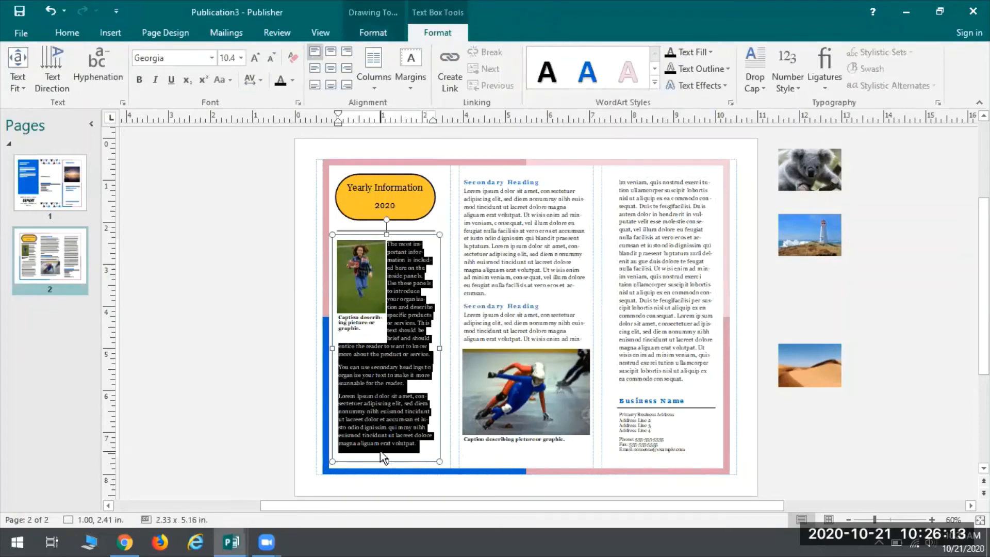
key(Delete)
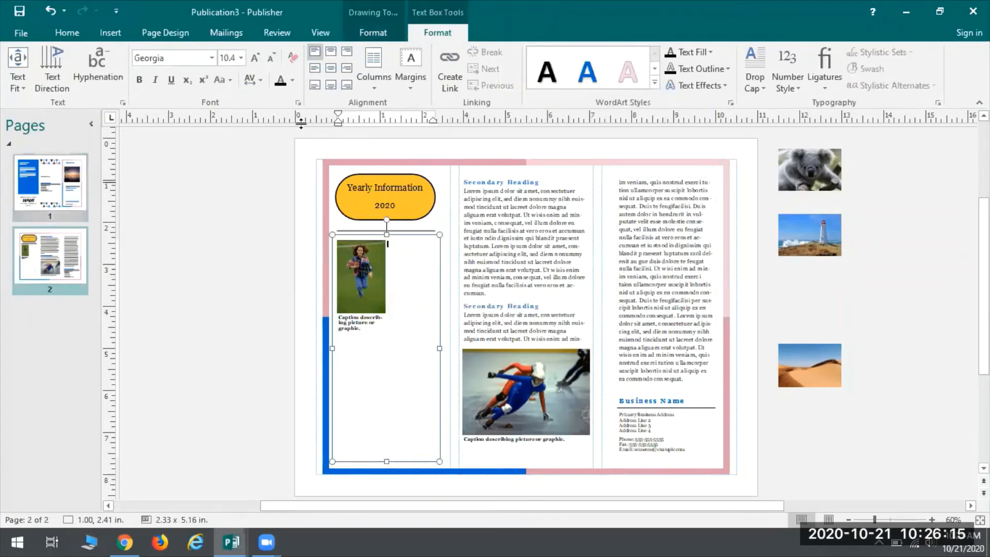
click(359, 253)
key(Delete)
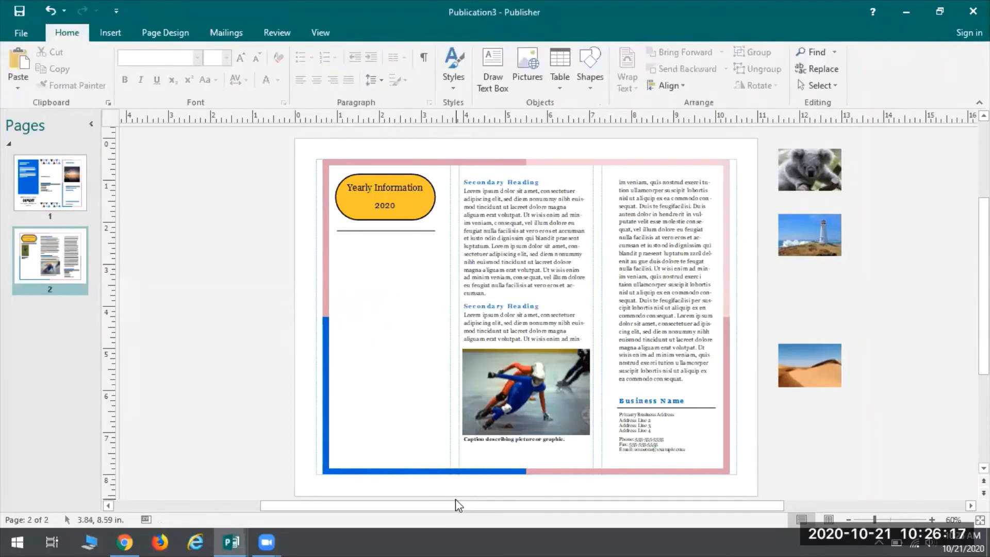
click(376, 376)
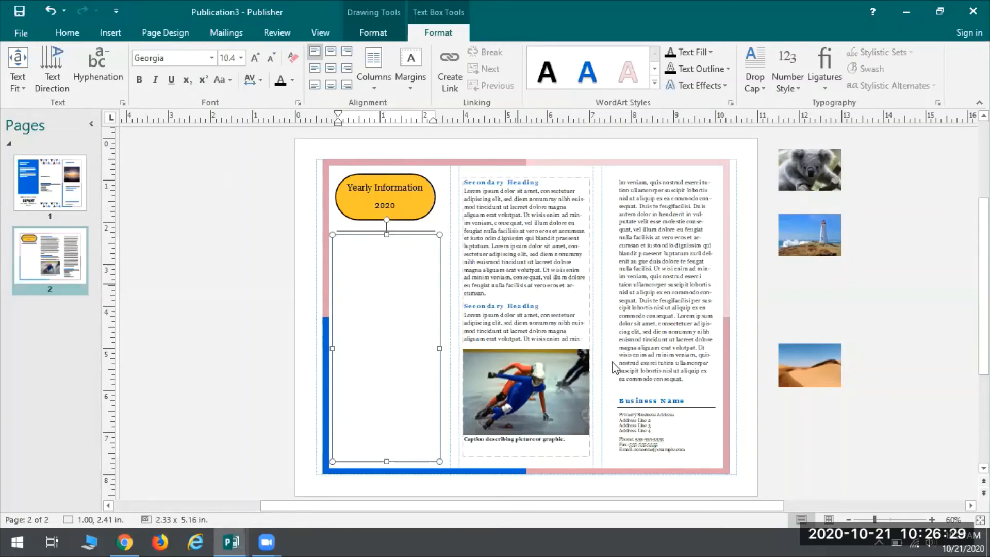
Step: Select all the linked story text running through page 2's second and third panels
triple_click(510, 227)
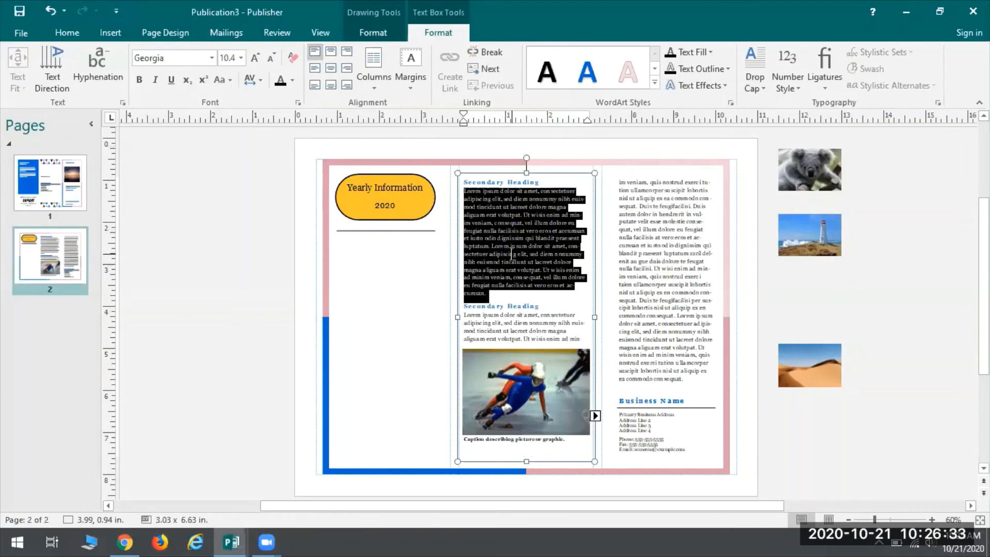
key(ctrl+a)
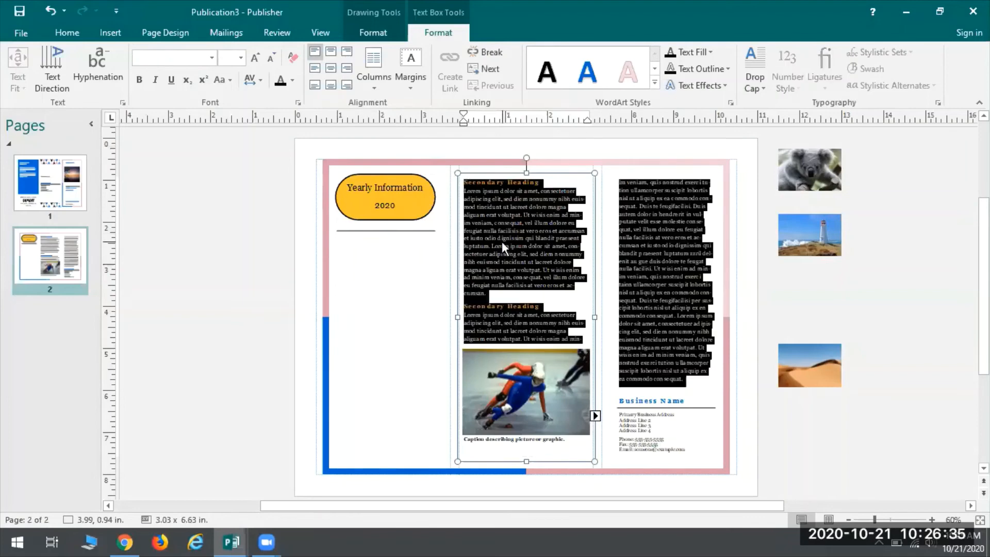
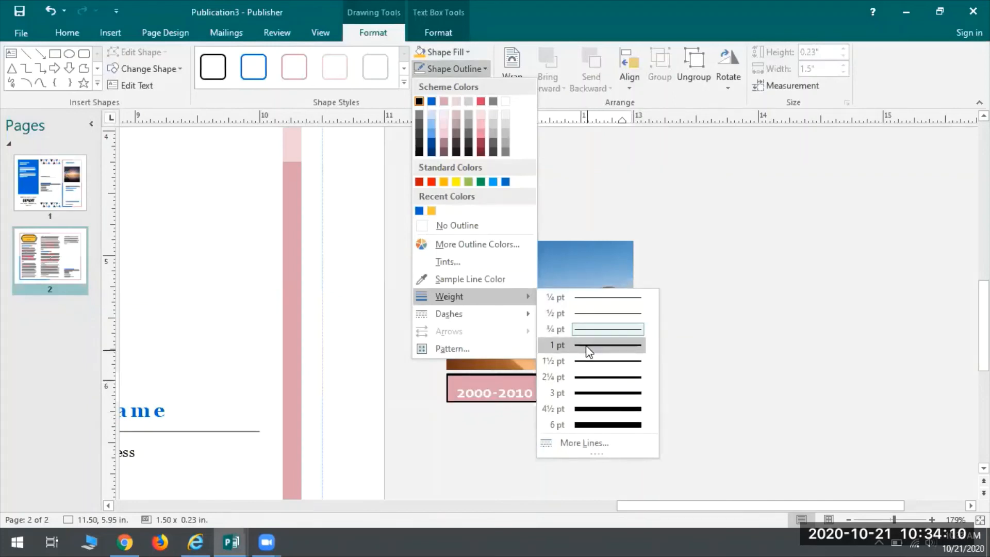
Step: Set the outline weight of the desert picture's caption box to 1½ pt
click(594, 362)
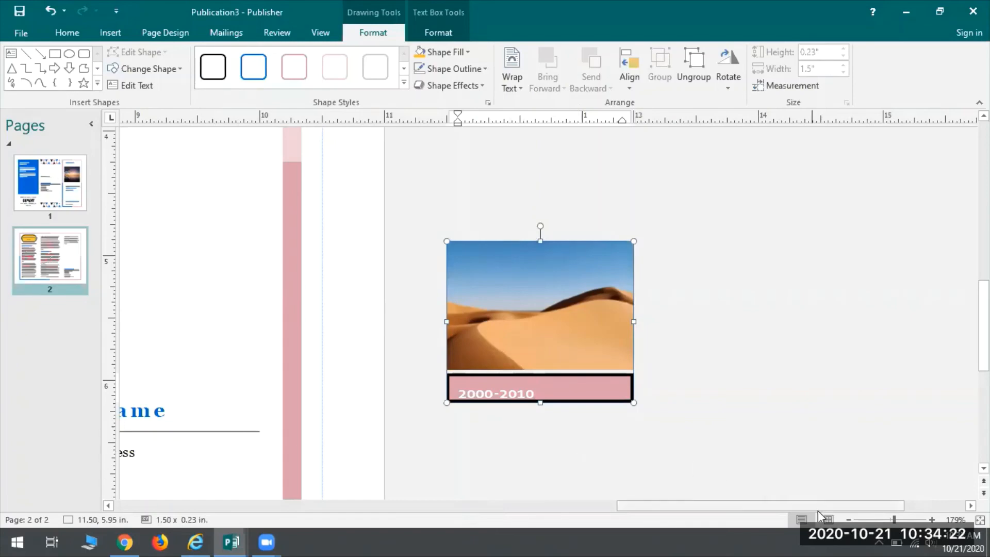
Step: Move the captioned desert picture to the top of page 2's third panel and enlarge it to about 2.77 x 2.30 in
click(849, 520)
click(848, 520)
click(848, 520)
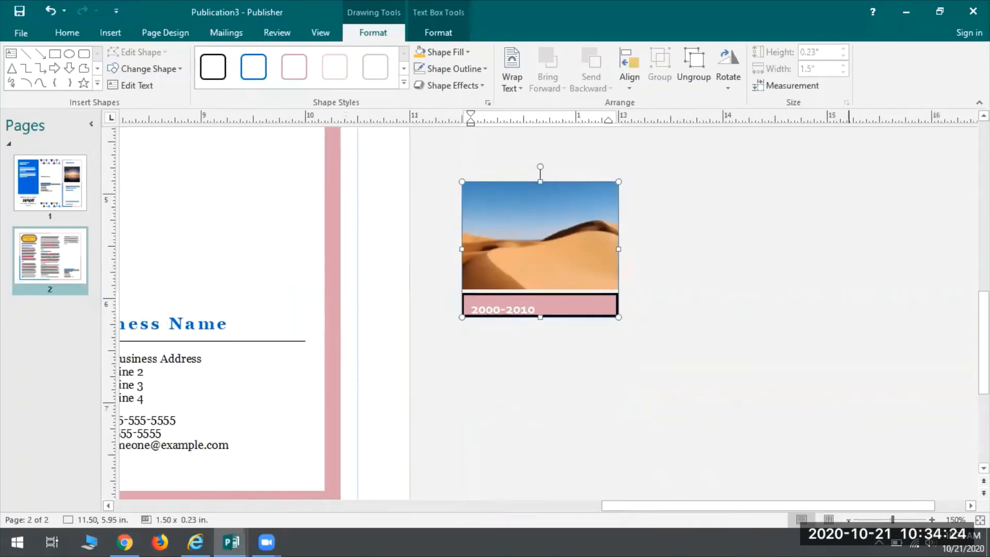
click(848, 520)
click(849, 521)
click(849, 520)
click(849, 520)
click(848, 520)
click(848, 520)
click(848, 520)
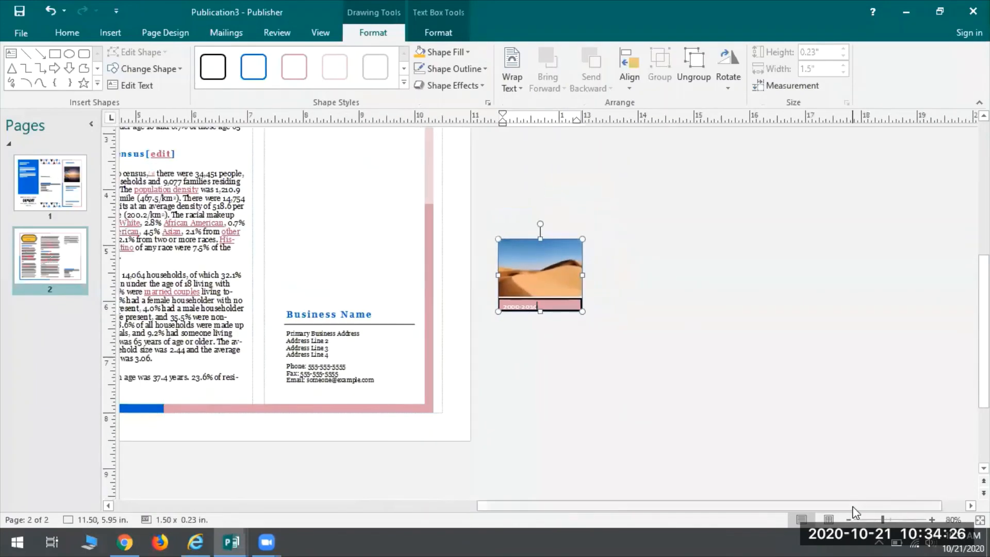
drag(794, 508, 728, 508)
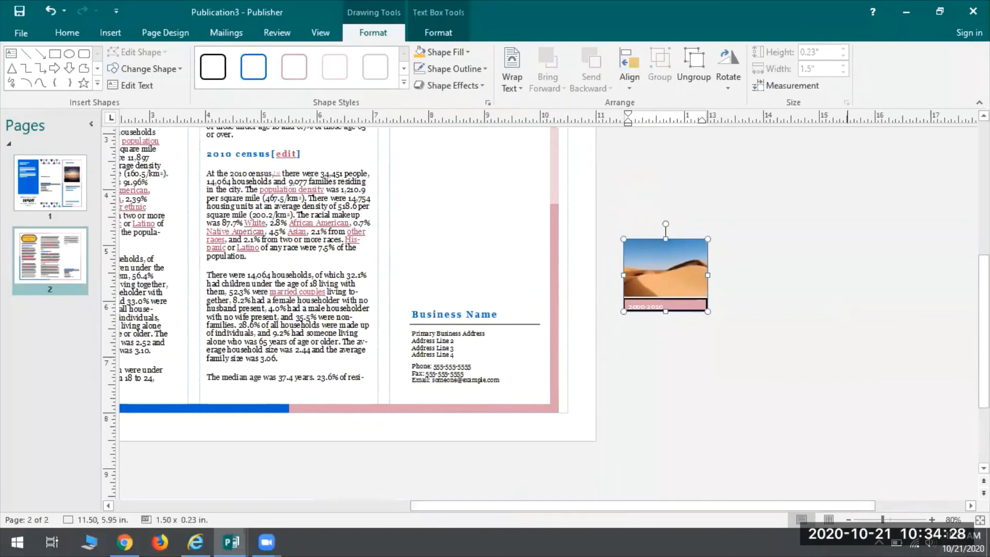
click(848, 520)
click(848, 520)
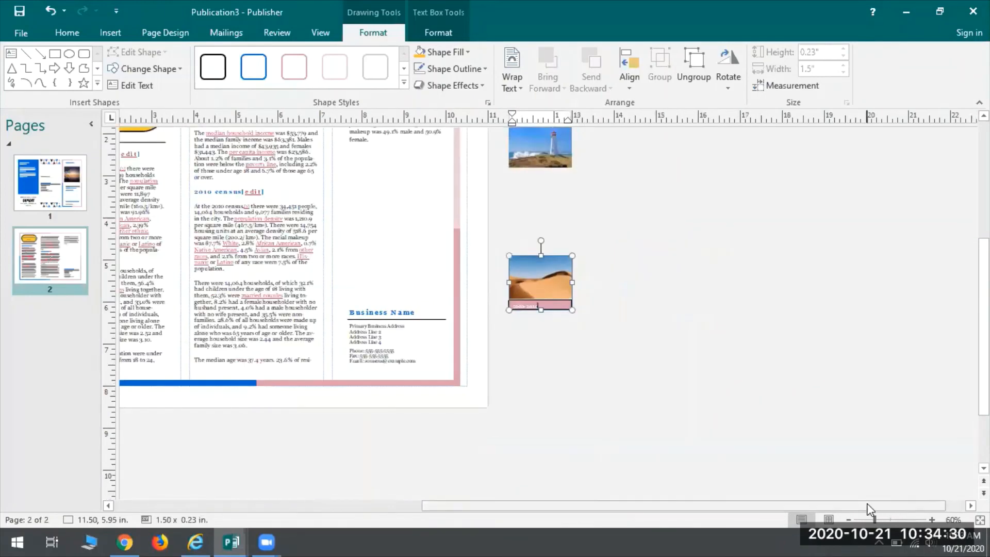
drag(866, 507, 652, 507)
scroll(731, 424, up, 3)
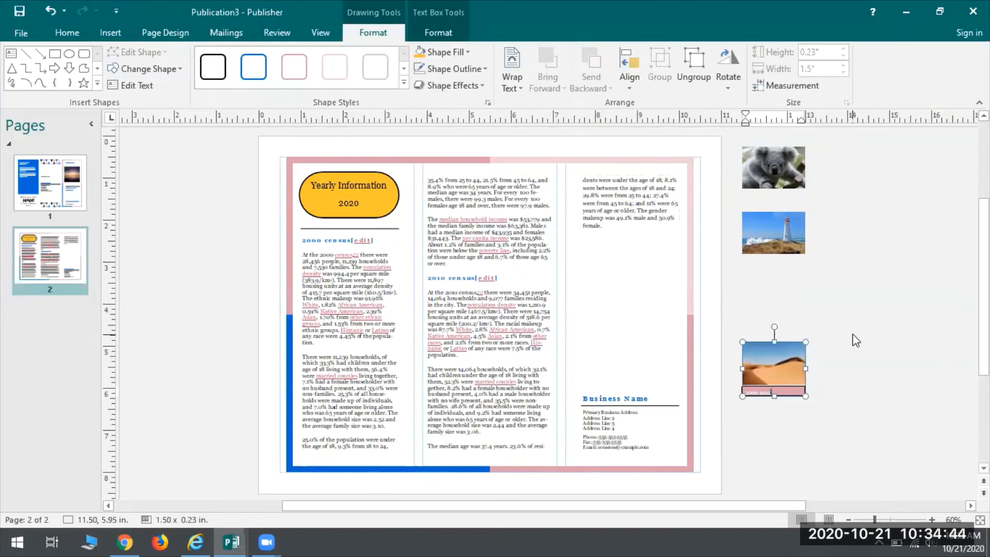
drag(787, 354, 646, 194)
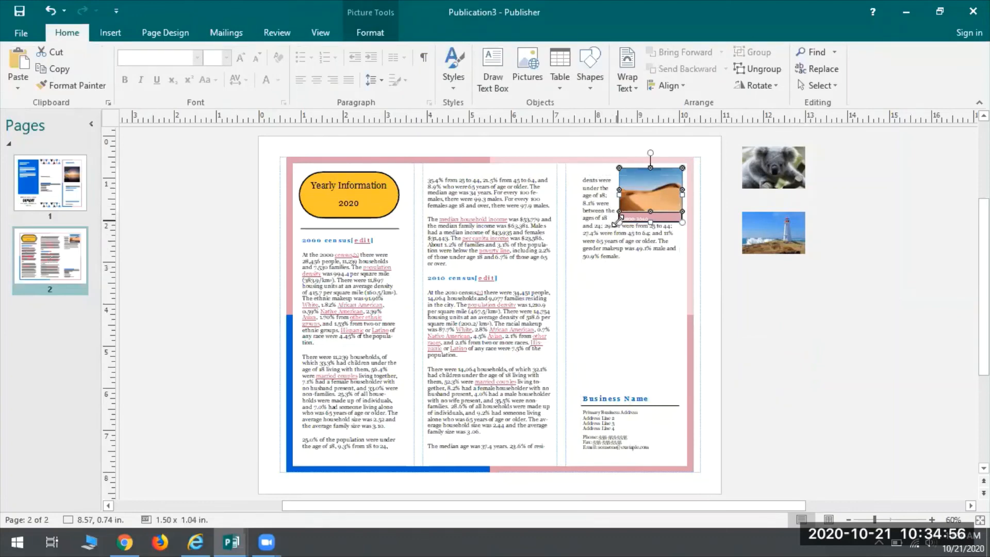
drag(619, 218, 562, 260)
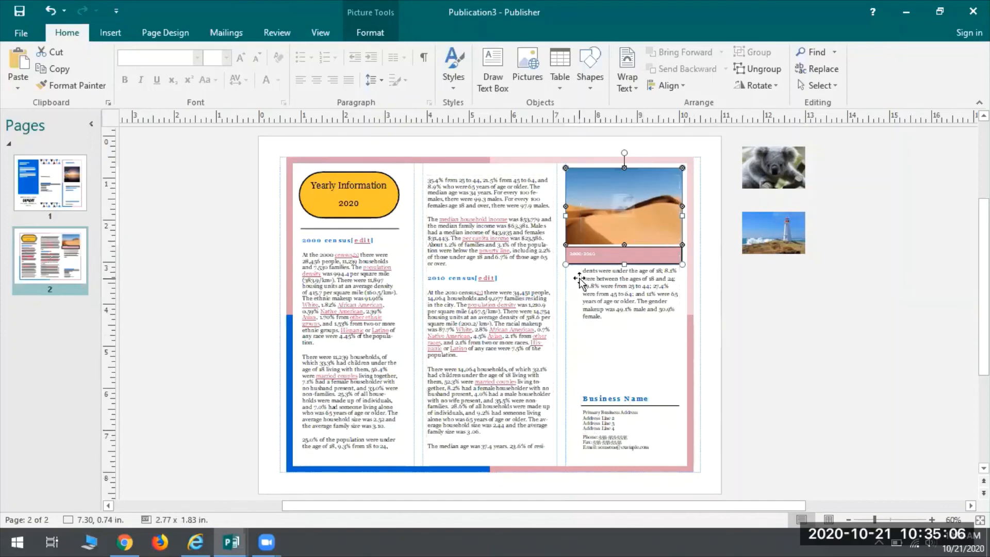
click(785, 320)
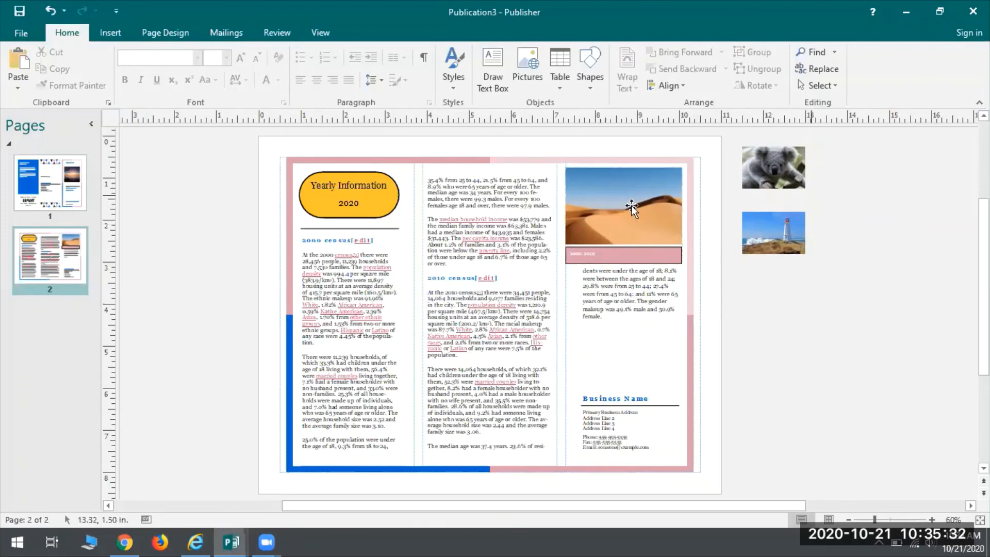
Step: Save the grouped desert picture and caption as a PNG picture named "Dessert with Caption" in the Pictures folder
click(629, 247)
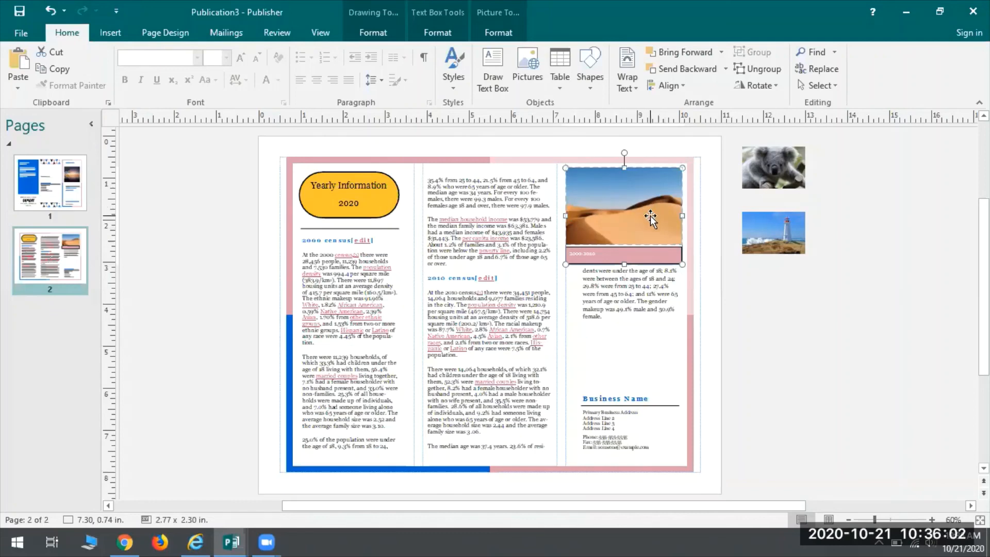
right_click(608, 214)
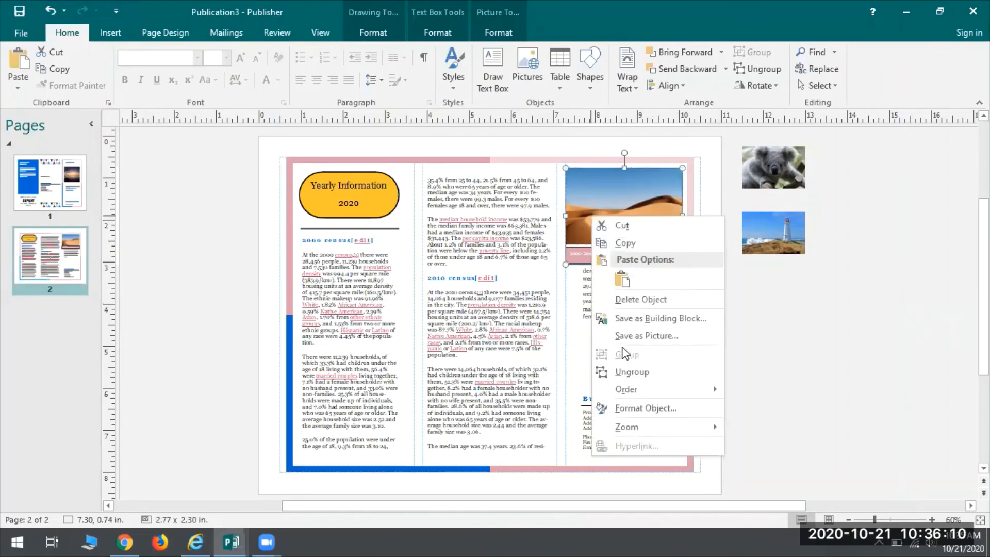
click(624, 337)
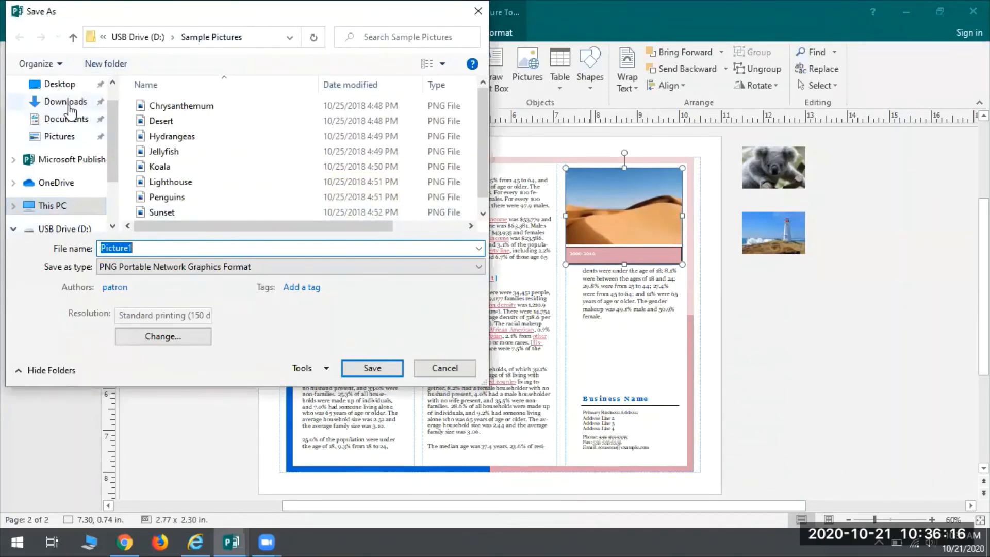
click(58, 138)
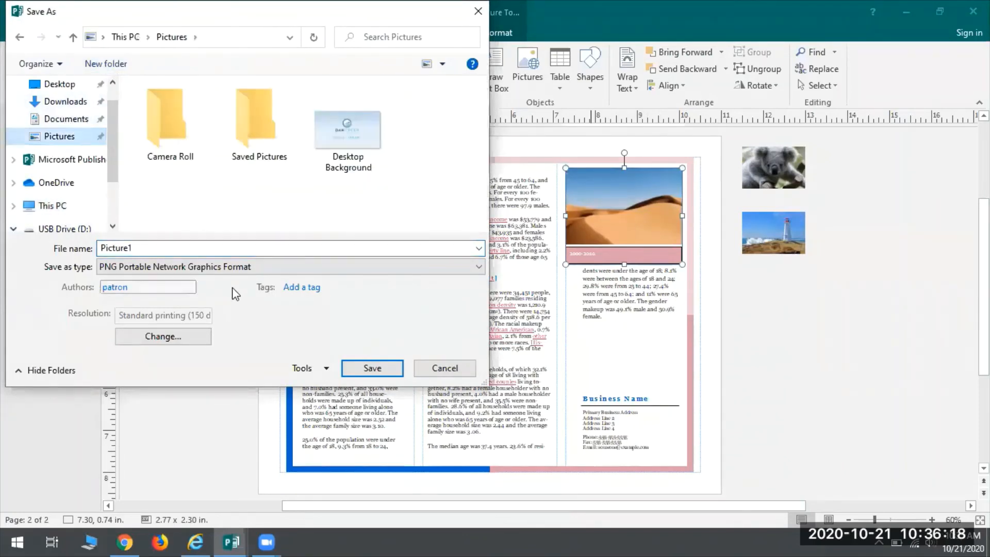
double_click(226, 247)
text(Dessert with Caption)
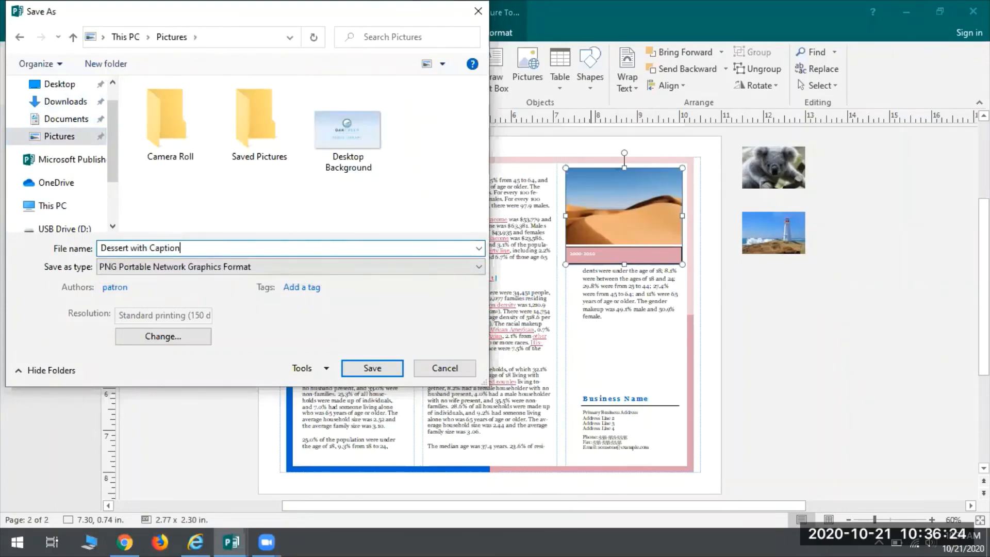
click(391, 369)
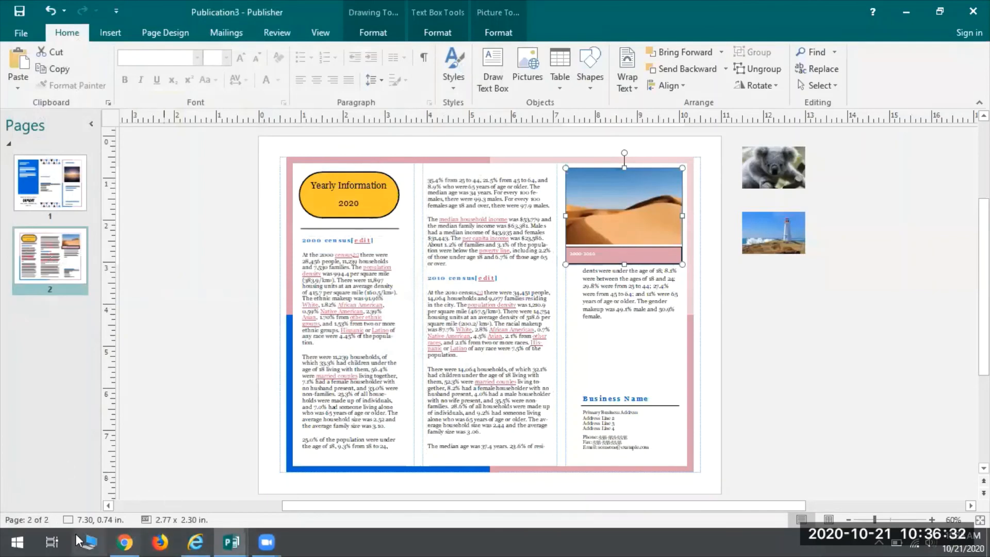
Step: Switch to File Explorer, view the "Dessert with Caption" image from the Pictures folder, and close the image and folder windows
click(91, 541)
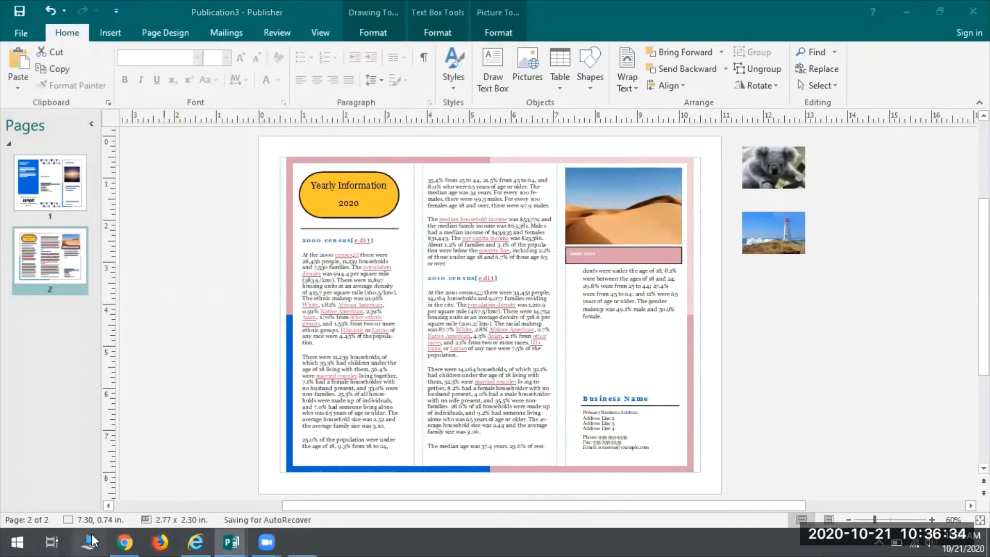
click(155, 238)
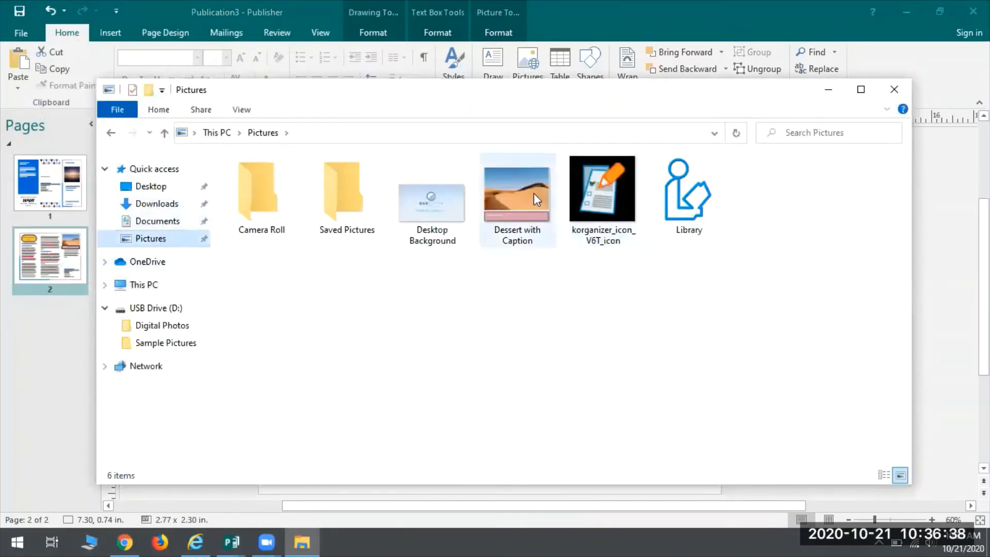
click(529, 186)
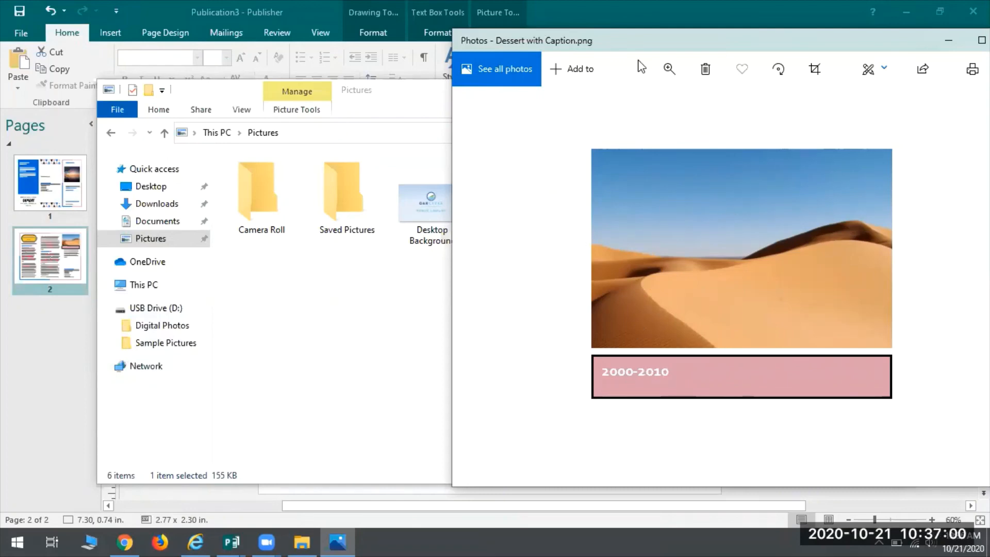
drag(671, 48, 555, 66)
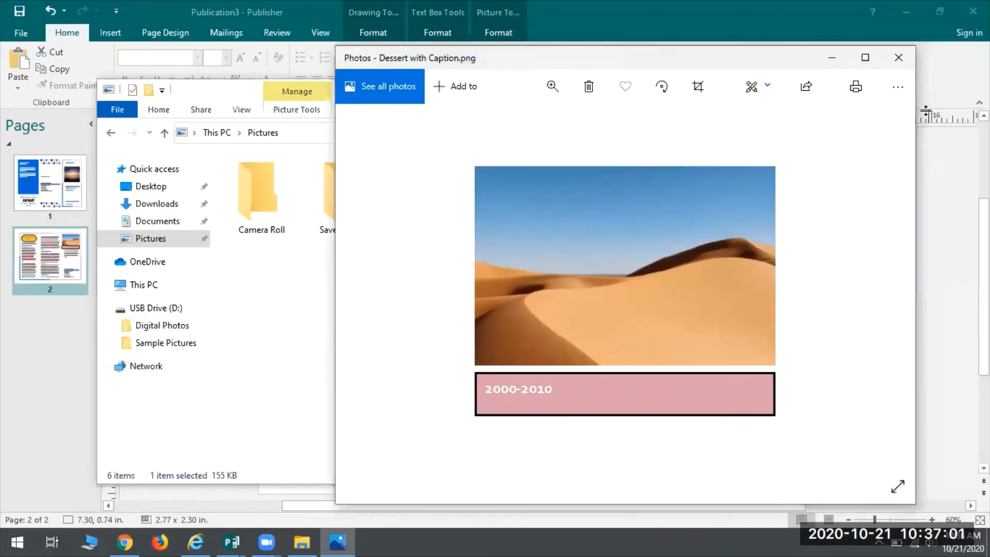
click(893, 54)
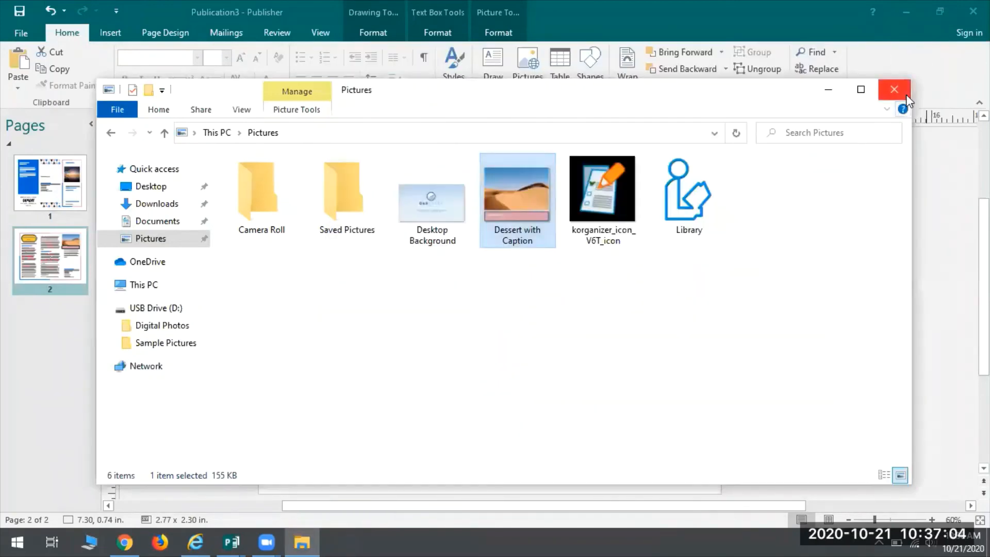
click(897, 91)
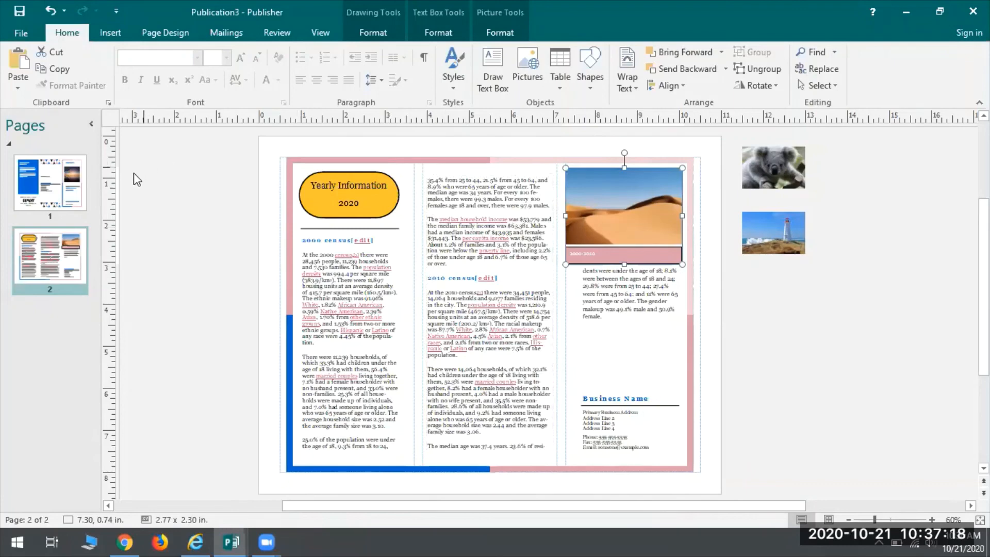
click(54, 194)
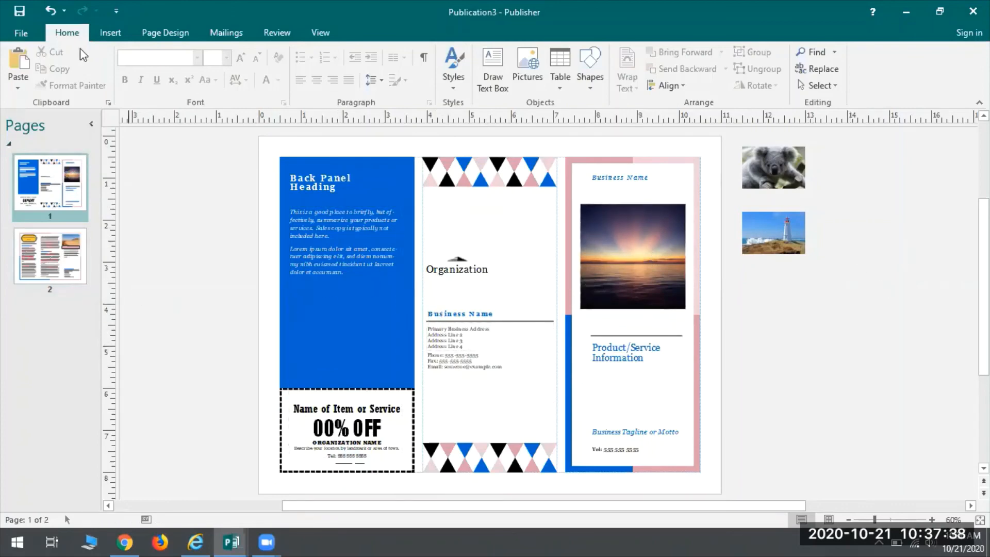
click(25, 33)
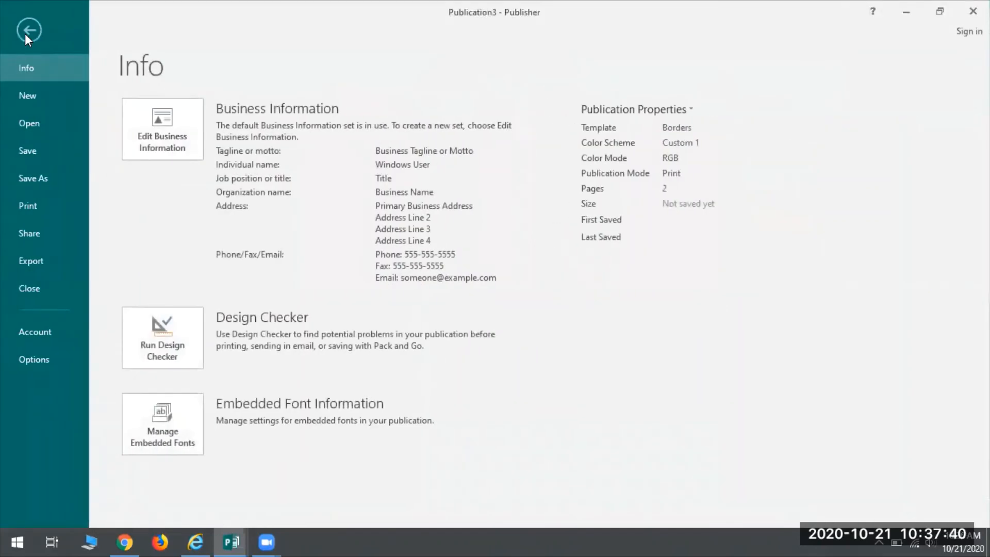
click(23, 28)
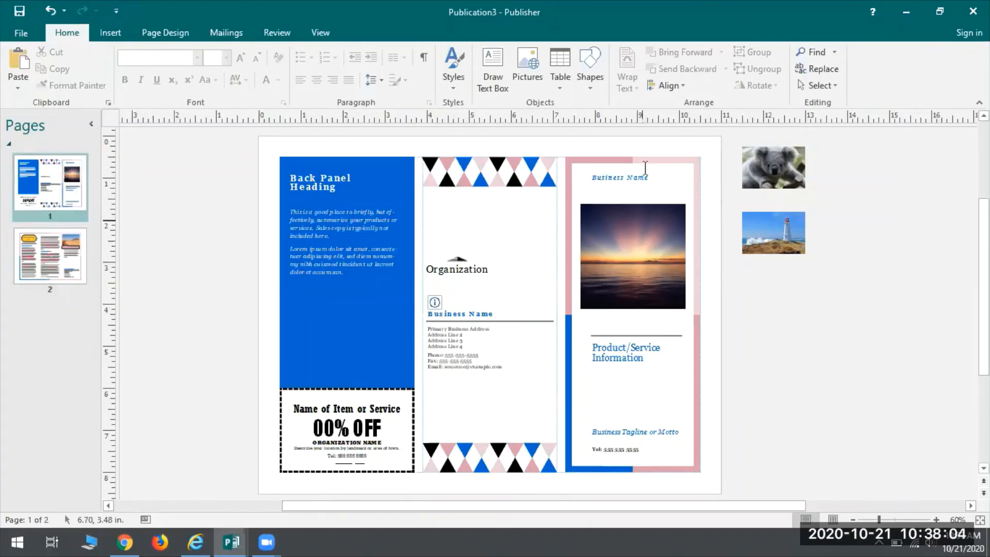
click(46, 257)
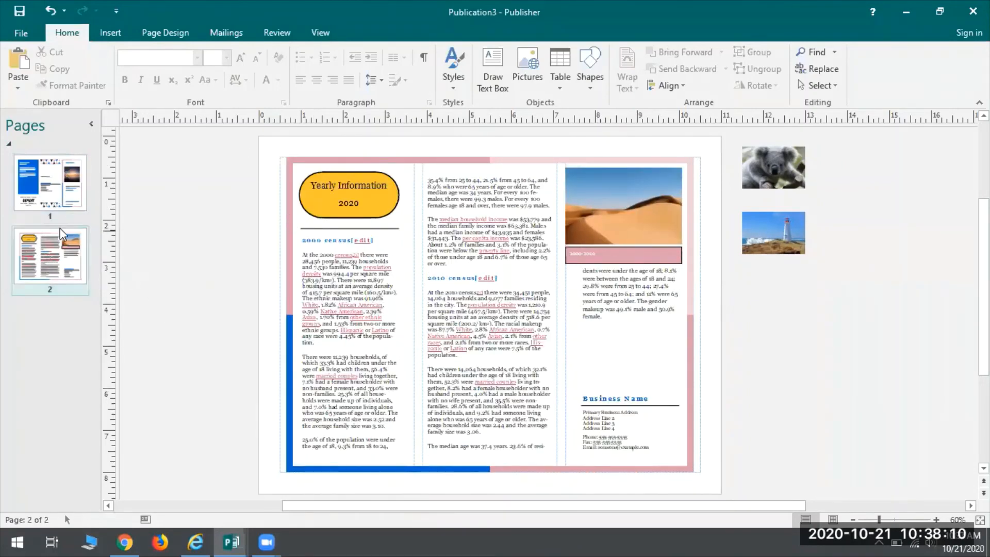
Step: Go to page 1 and save the publication as a Publisher file named "Page 1 Brochure" in the Pictures folder
click(54, 203)
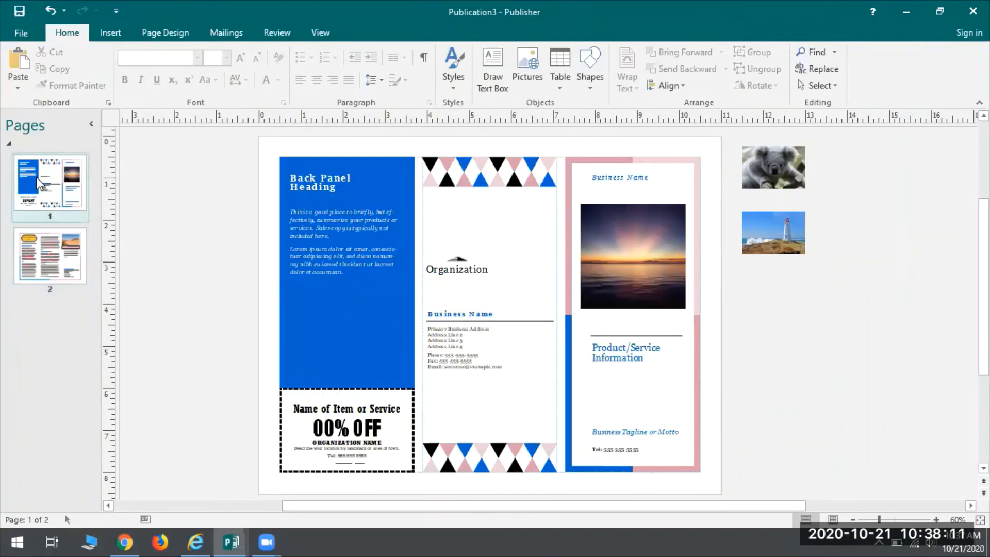
click(28, 35)
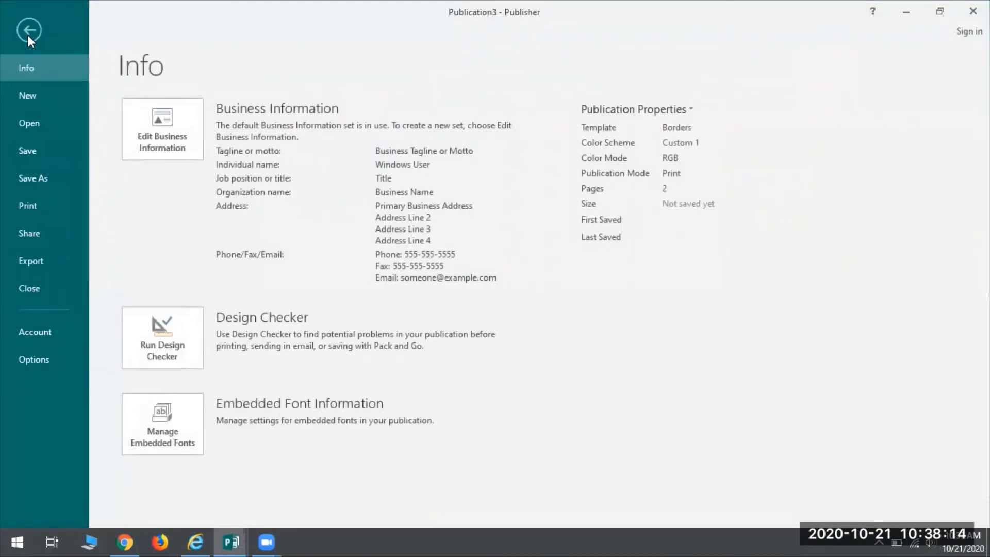
click(28, 181)
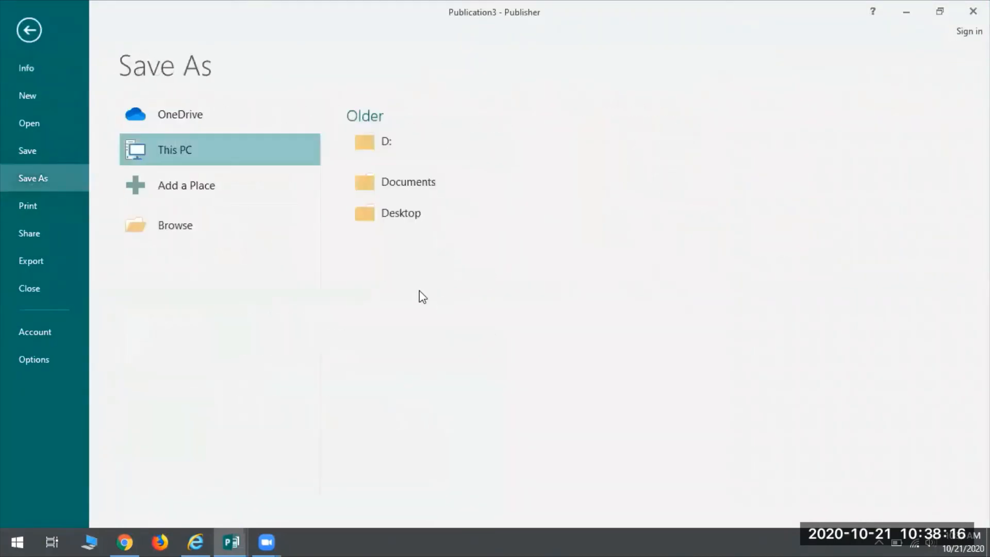
click(170, 224)
click(58, 137)
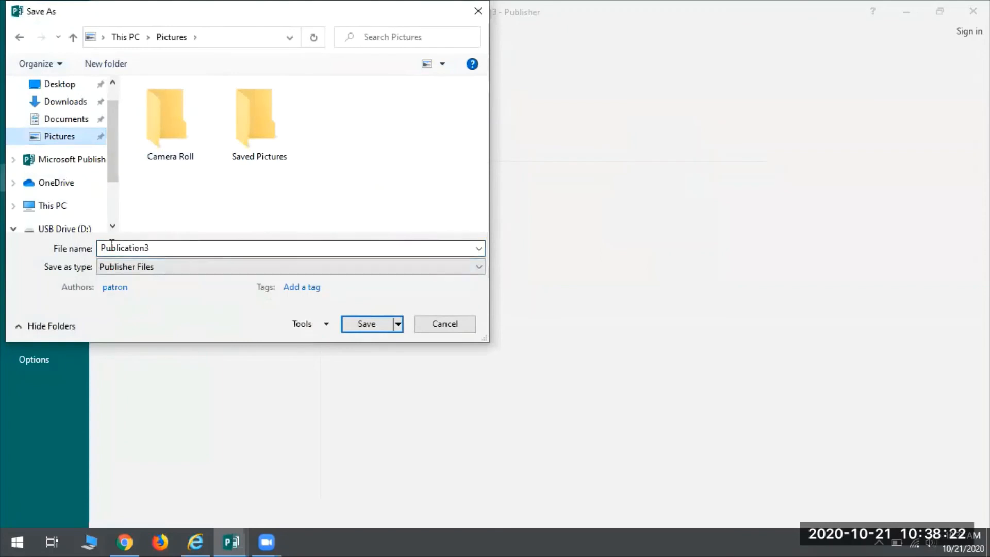
double_click(193, 249)
text(Page 1 Brochure)
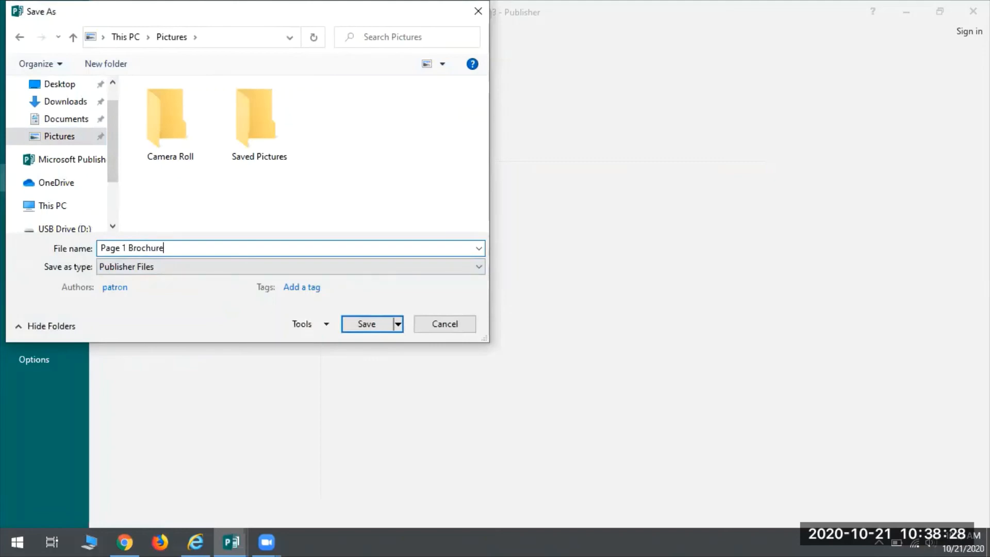
click(363, 325)
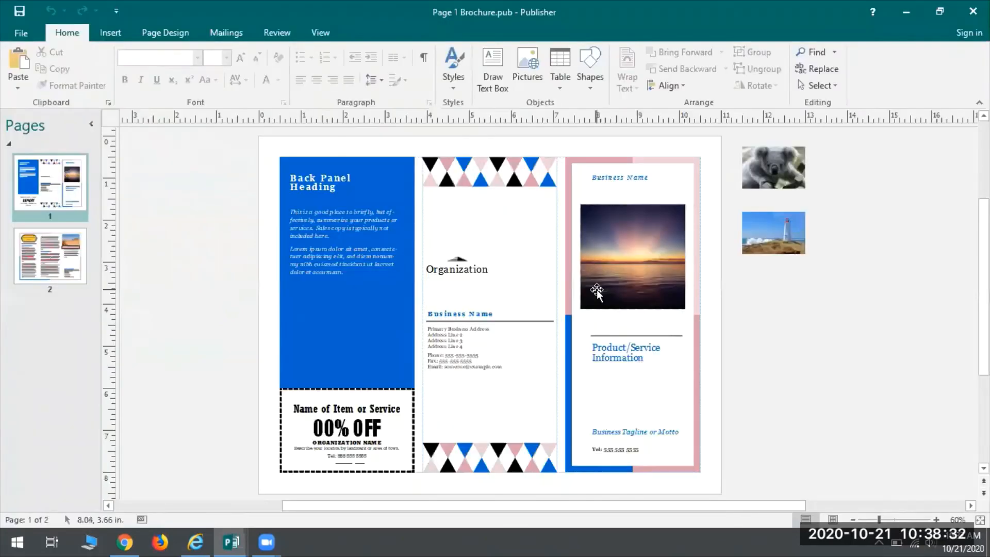
Step: Switch to File Explorer and try to open the "Page 1 Brochure" file from the Pictures folder
click(89, 541)
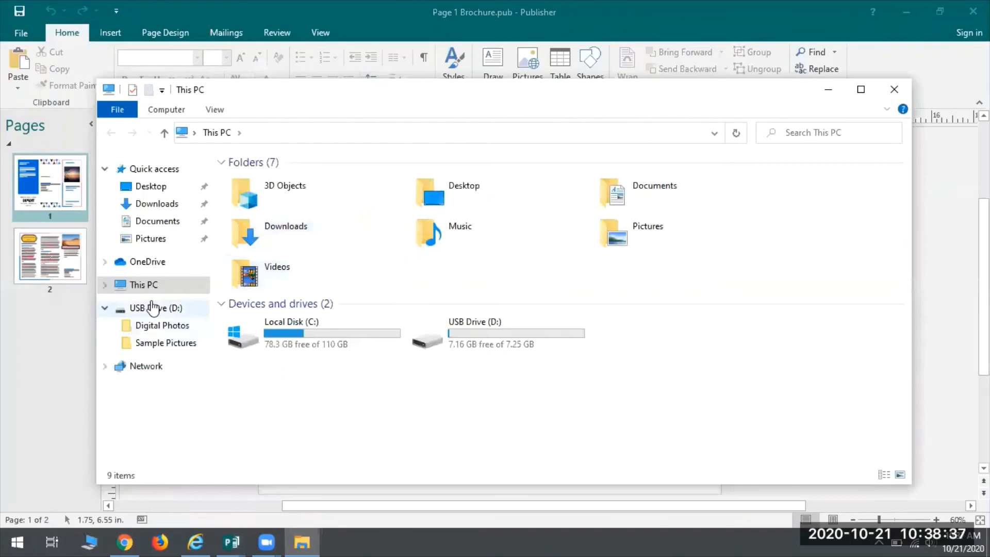
click(145, 243)
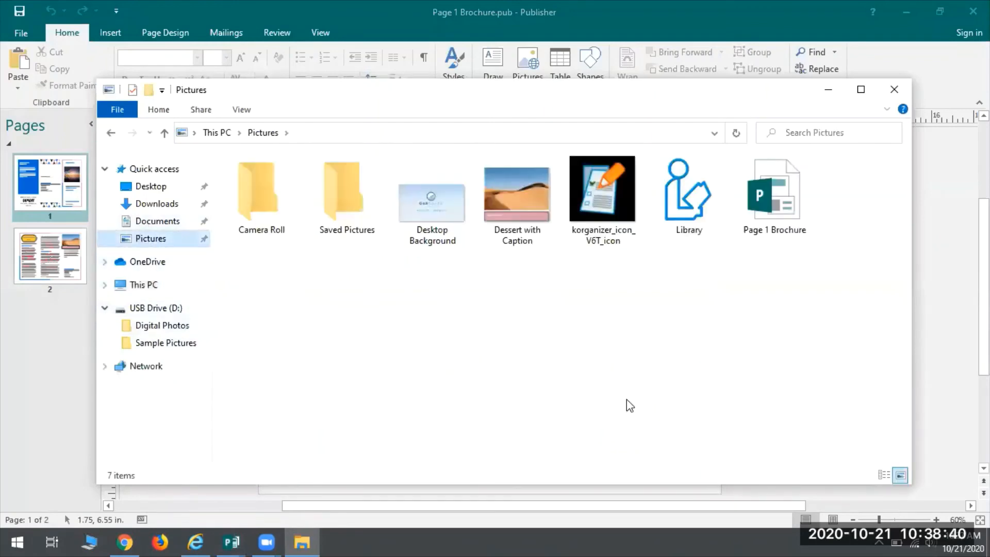
double_click(776, 206)
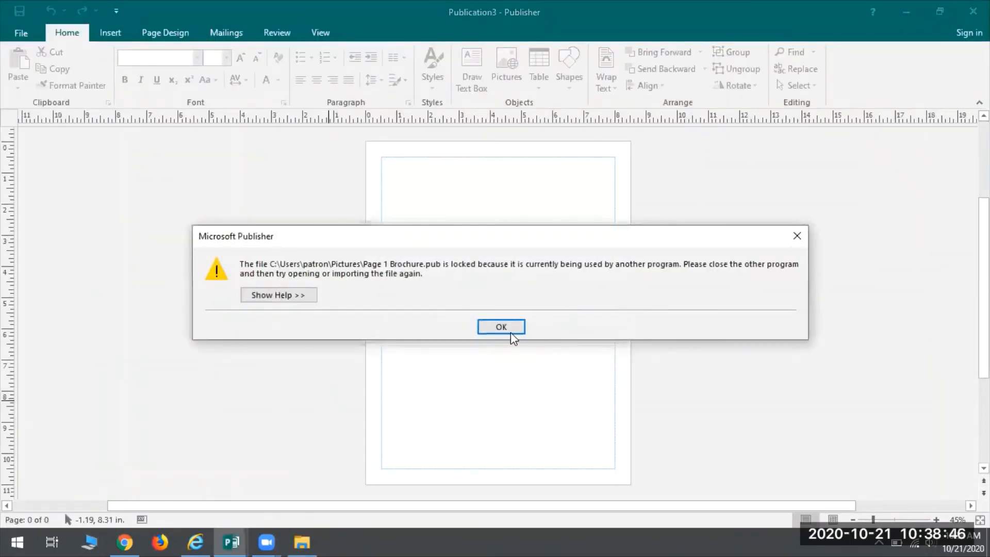
click(510, 333)
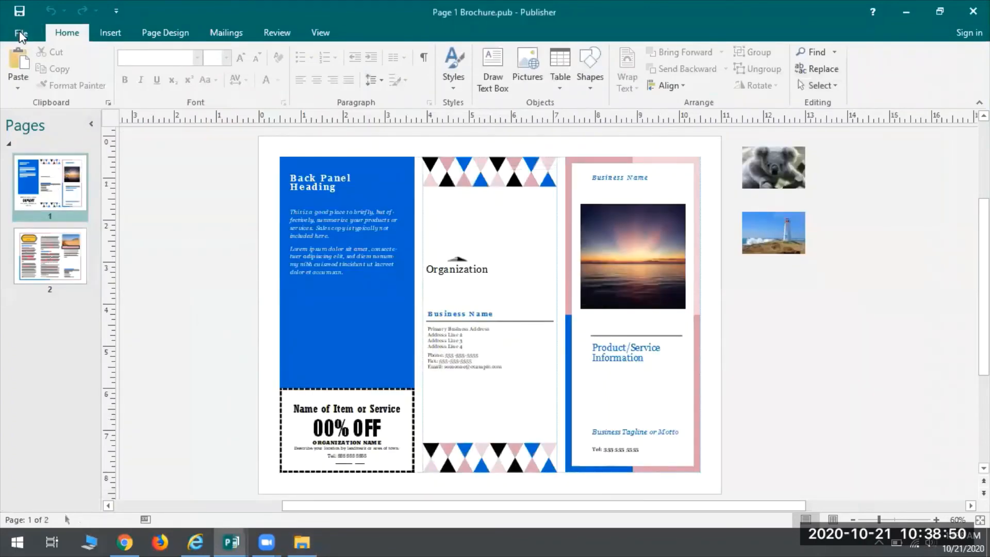
Step: Save page 1 of the brochure as a JPEG File Interchange Format image named "Page 1 Brochure" in the Pictures folder
click(20, 32)
click(58, 178)
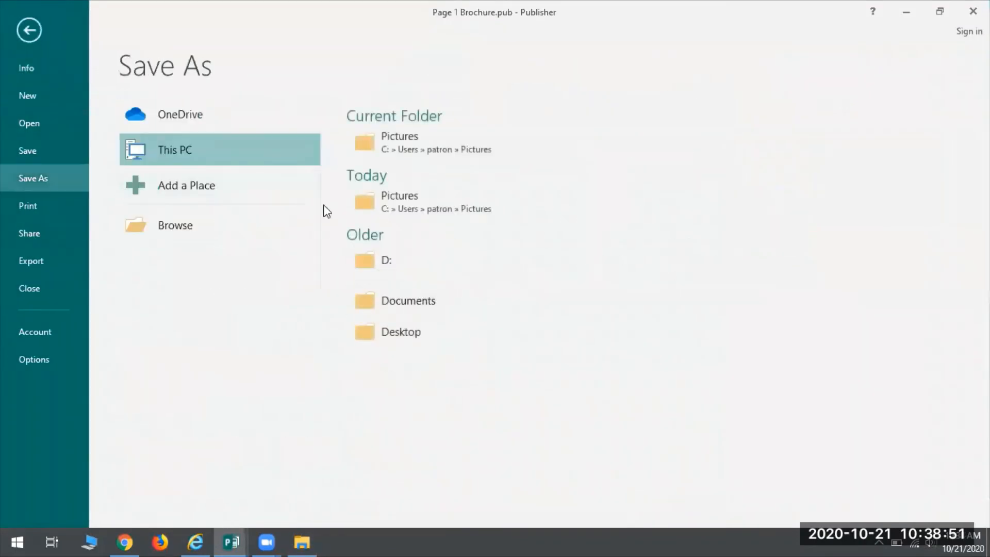
click(179, 226)
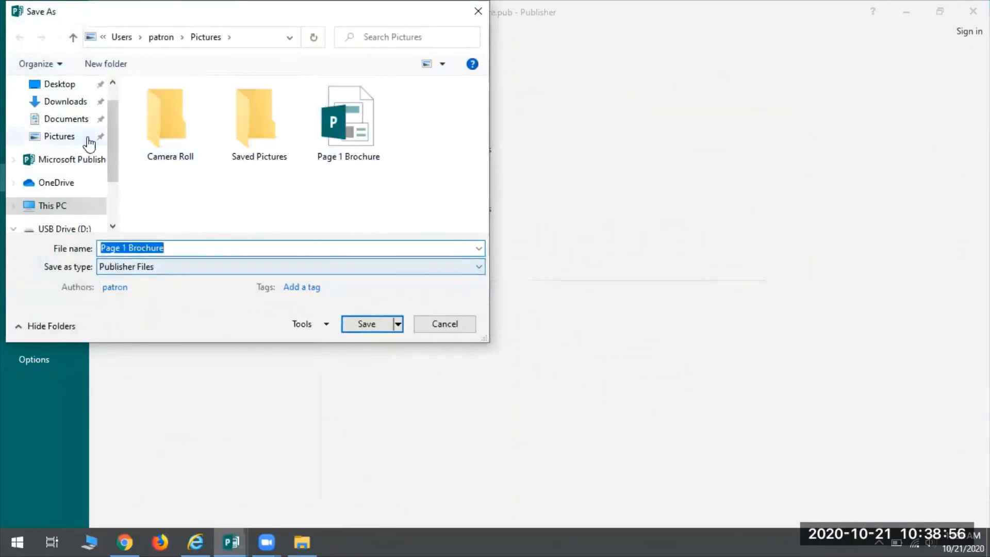
click(71, 139)
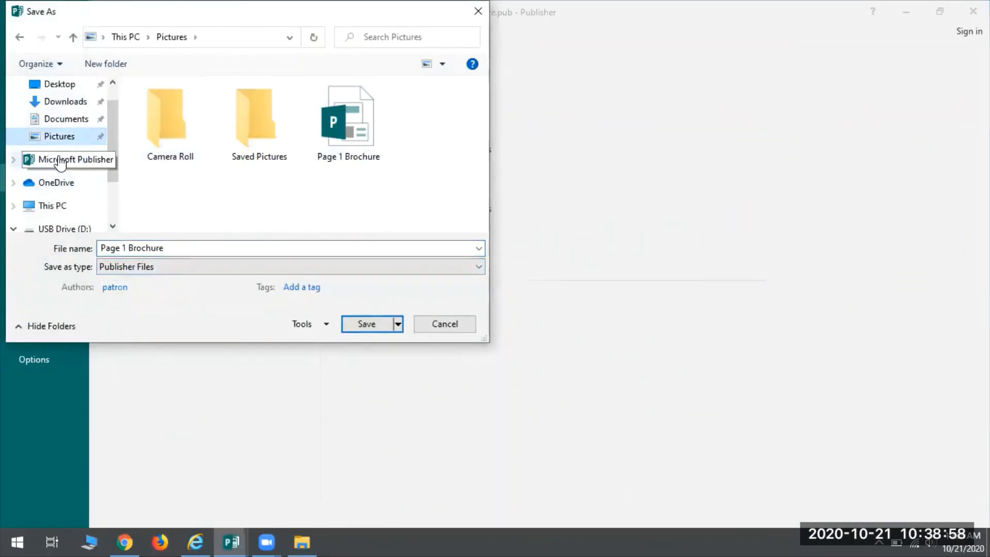
click(165, 248)
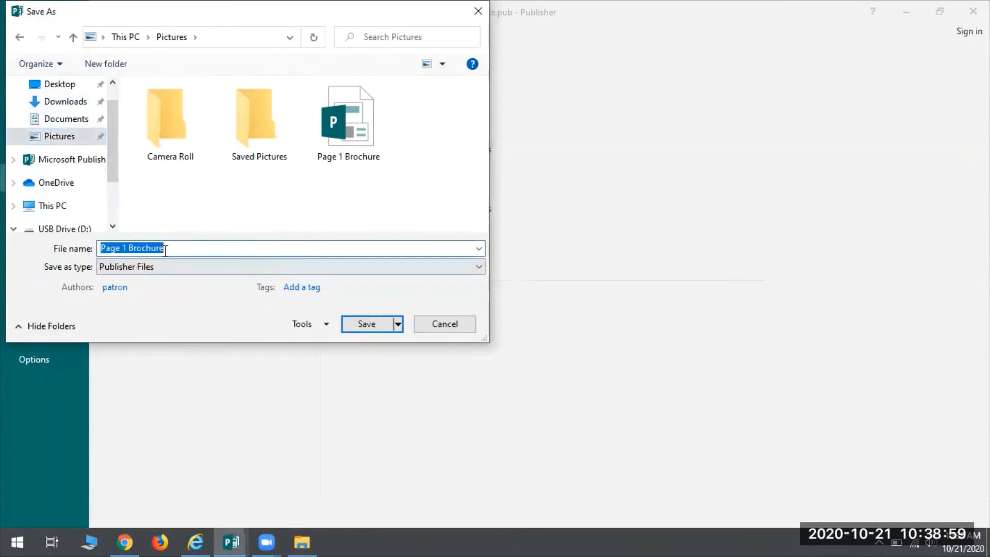
click(114, 268)
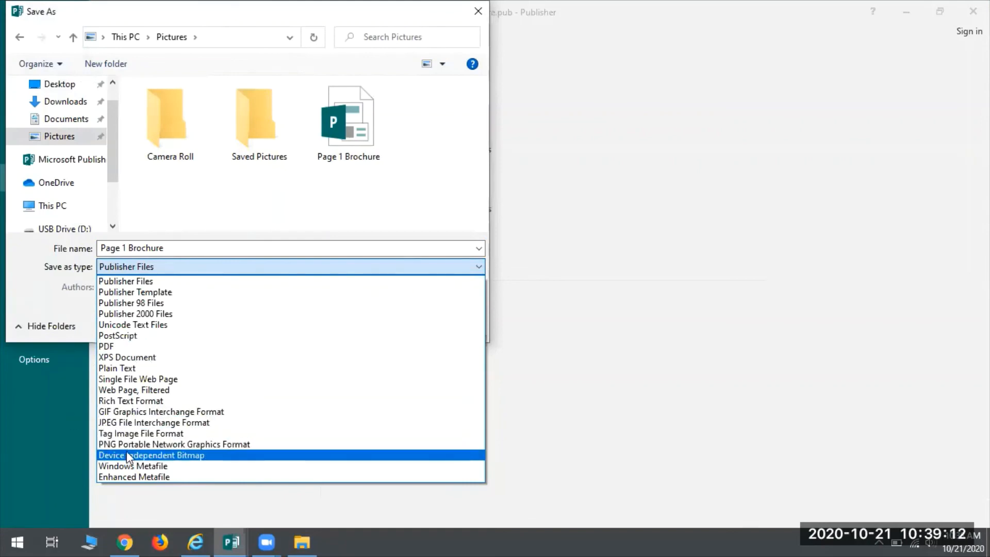
click(140, 423)
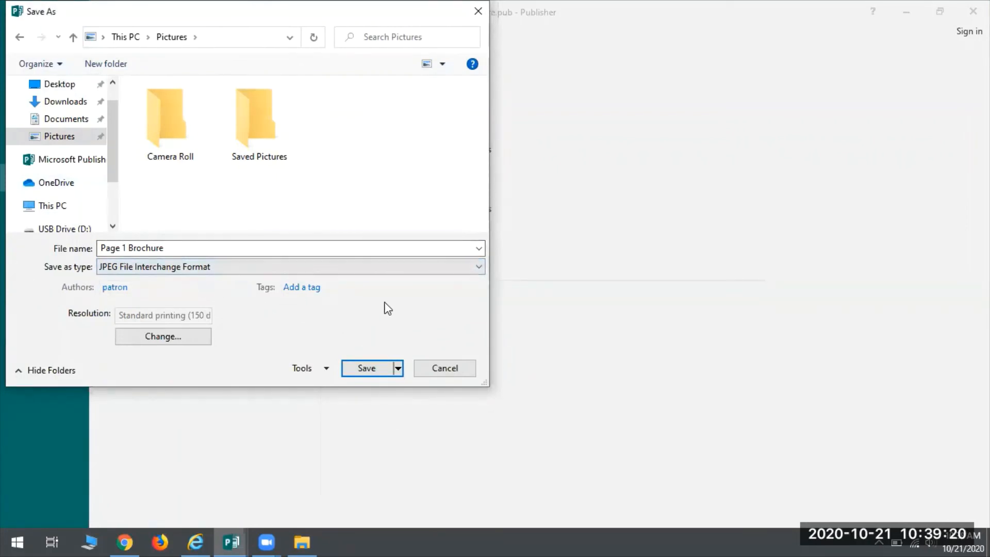
click(364, 369)
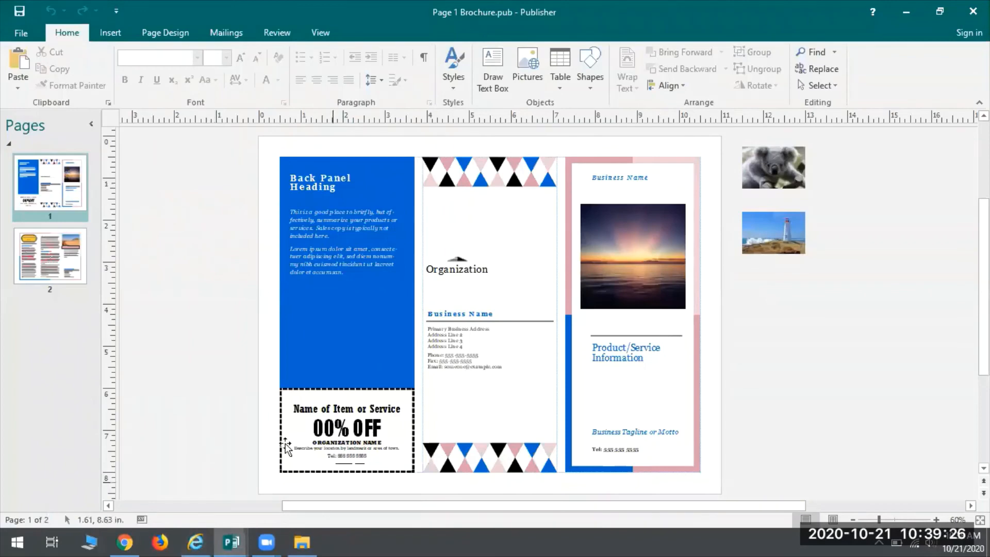
Step: Switch to File Explorer, view the "Page 1 Brochure" JPEG image from the Pictures folder, and close the image
click(301, 541)
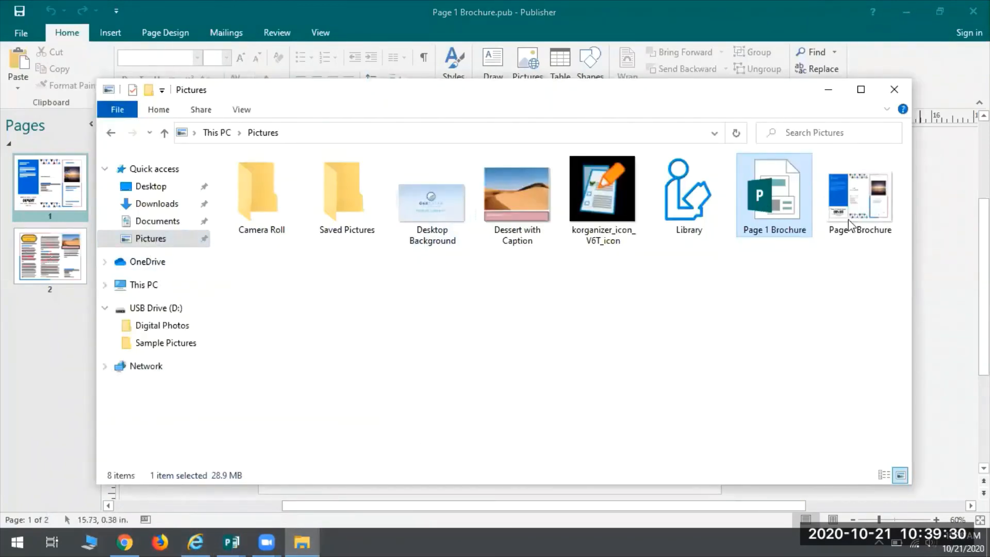
click(868, 209)
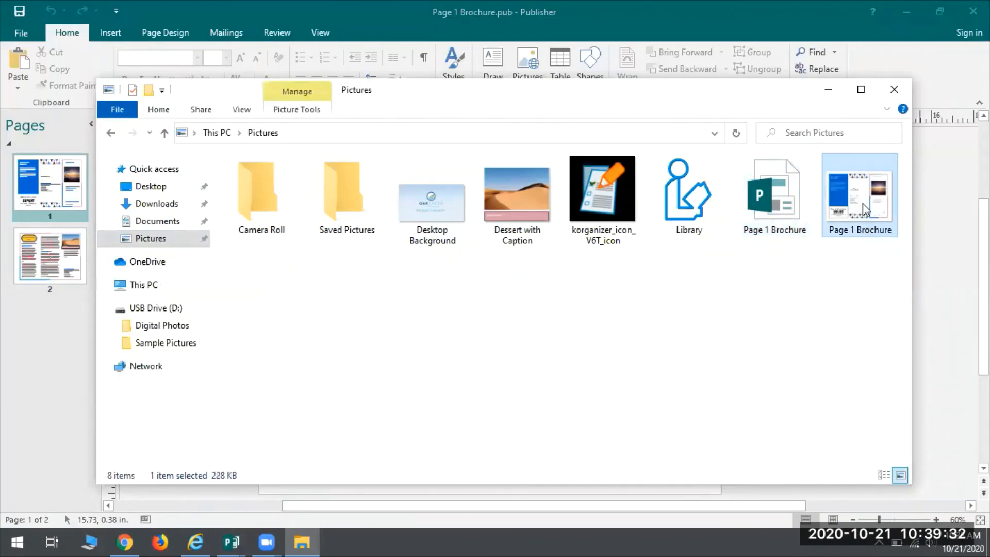
double_click(862, 203)
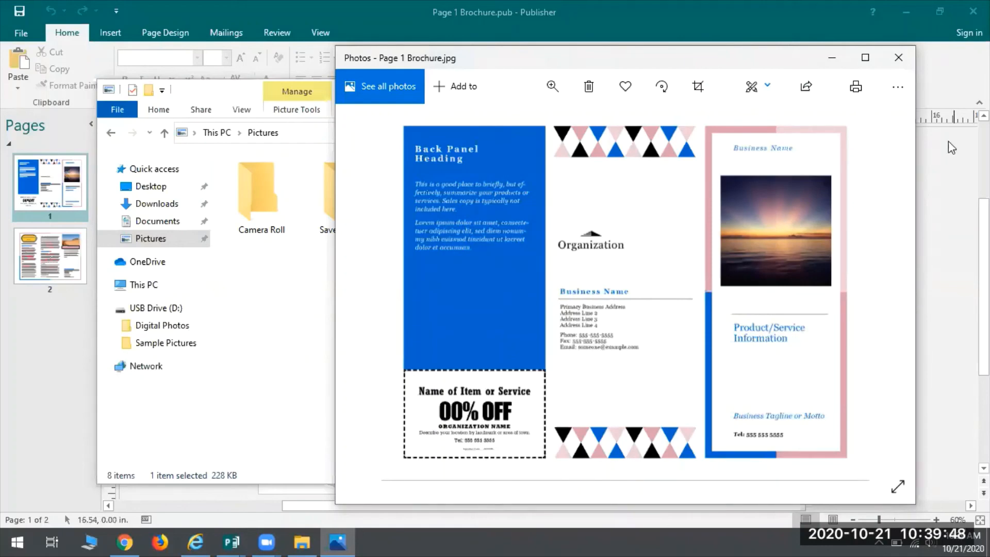
click(898, 58)
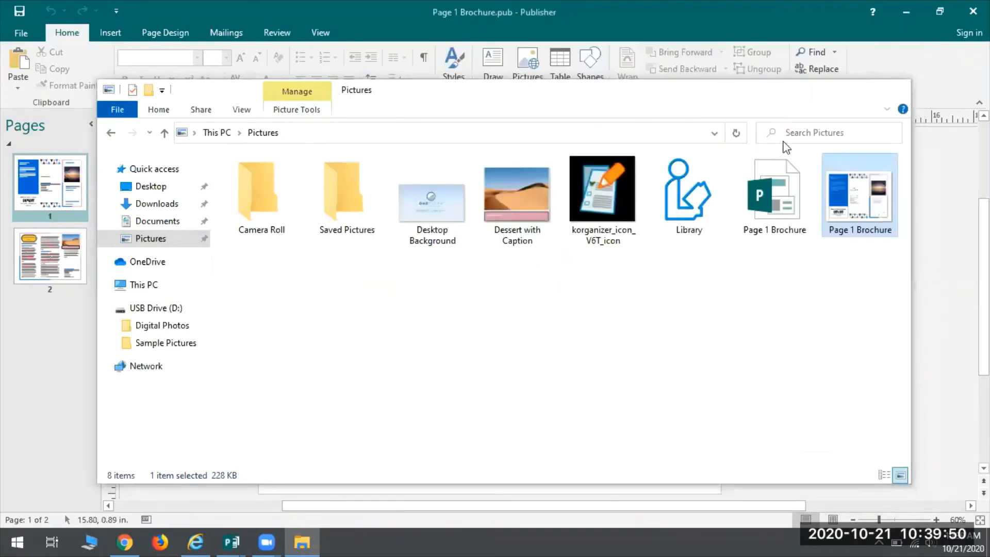
Step: Return to Publisher, go to page 2, and save it as a JPEG File Interchange Format image named "Page 2 Brochure" in the Pictures folder
click(3, 262)
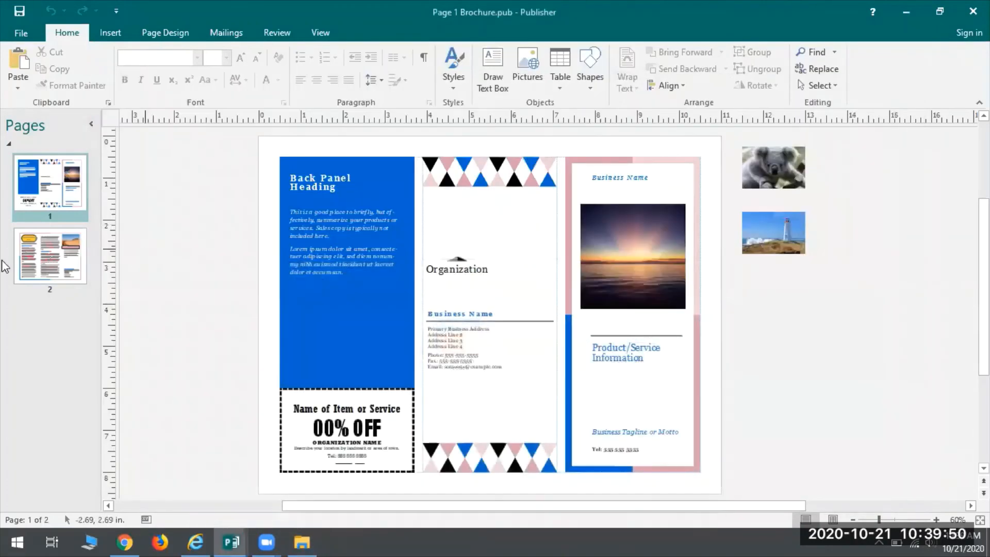
click(41, 254)
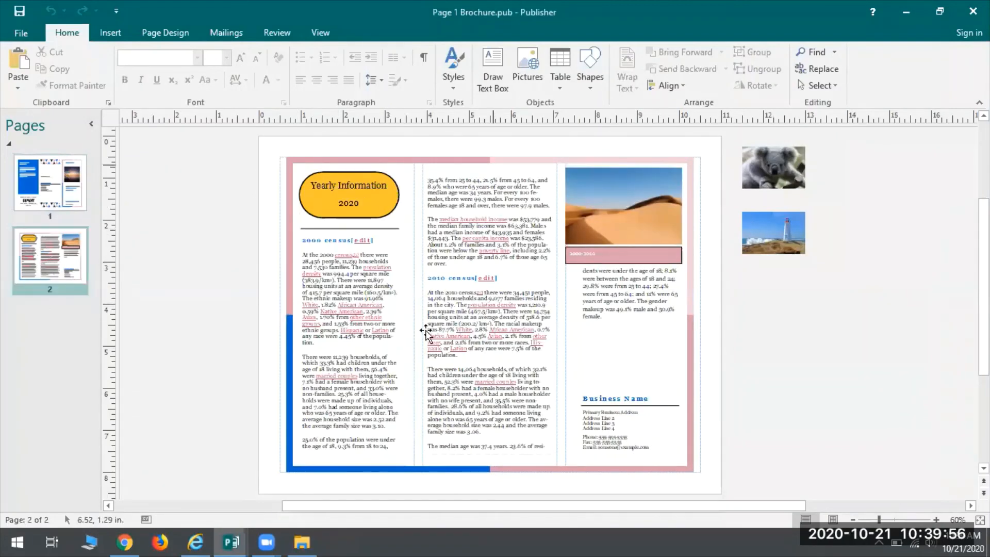
click(20, 32)
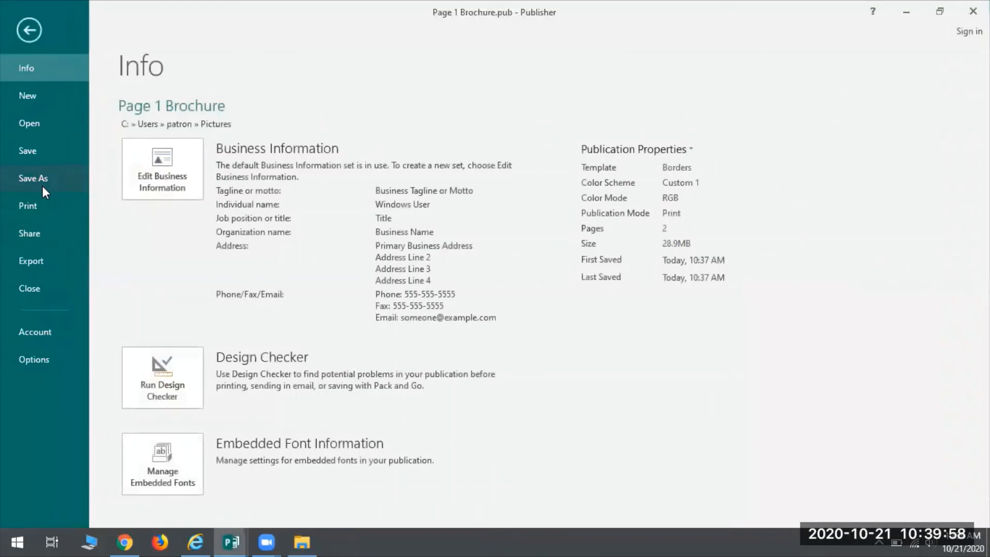
click(42, 178)
click(127, 225)
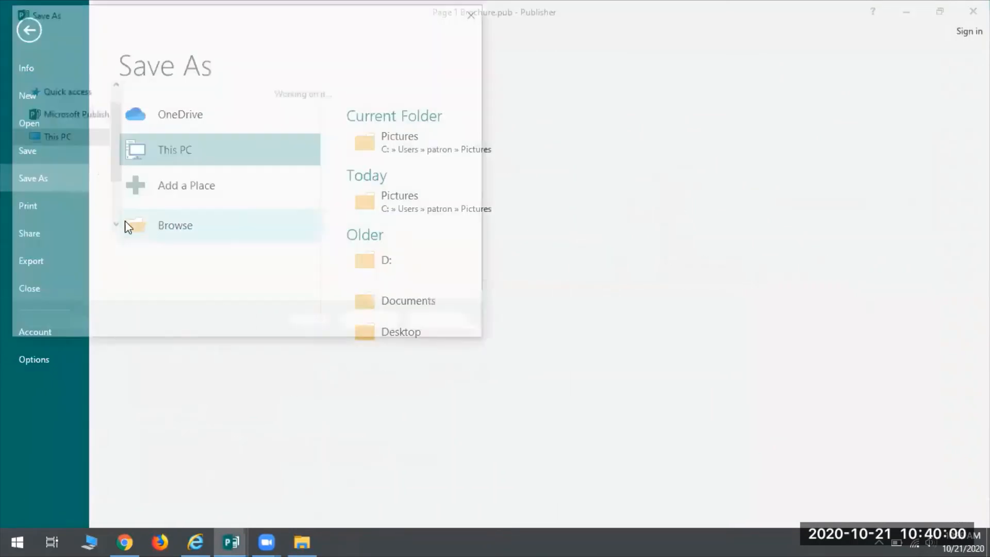
click(57, 138)
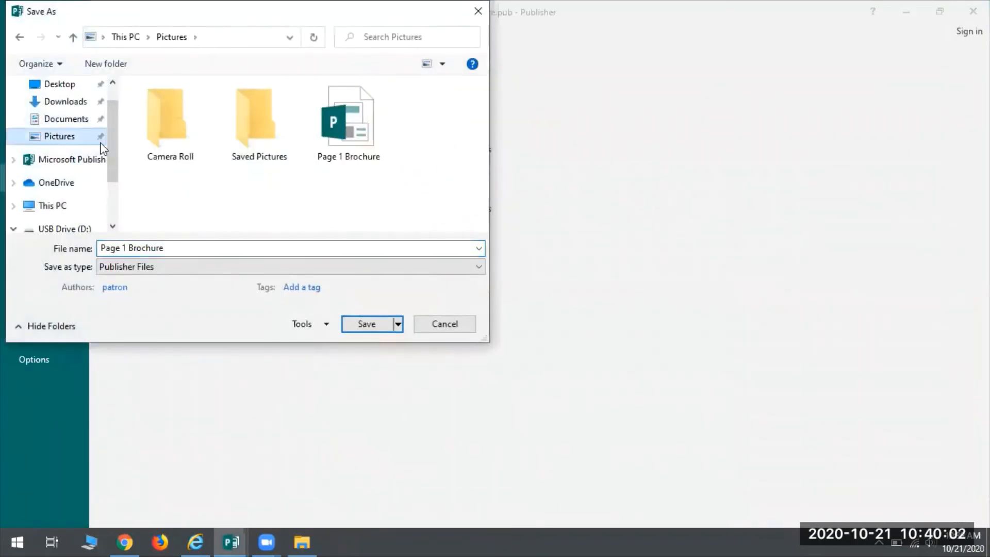
triple_click(222, 251)
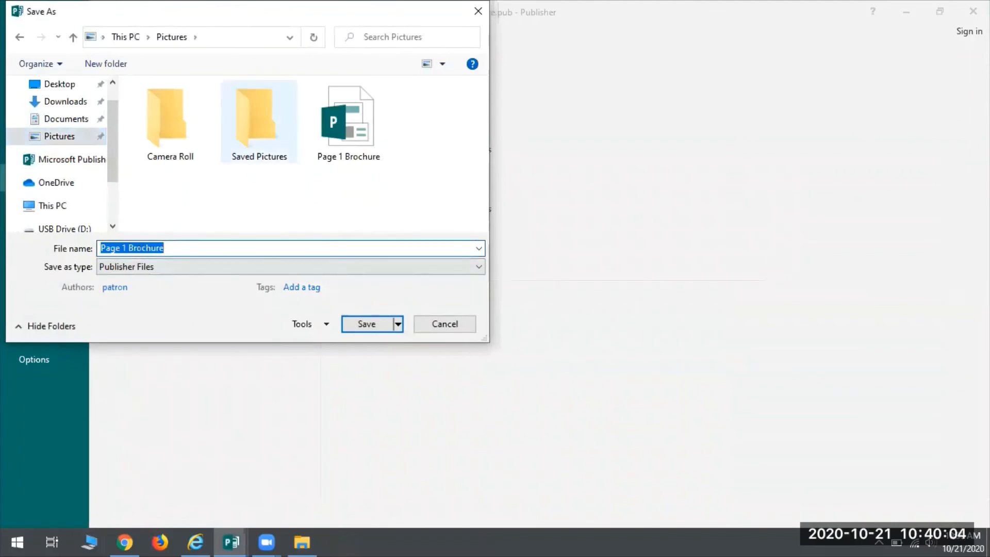
text(Page 2)
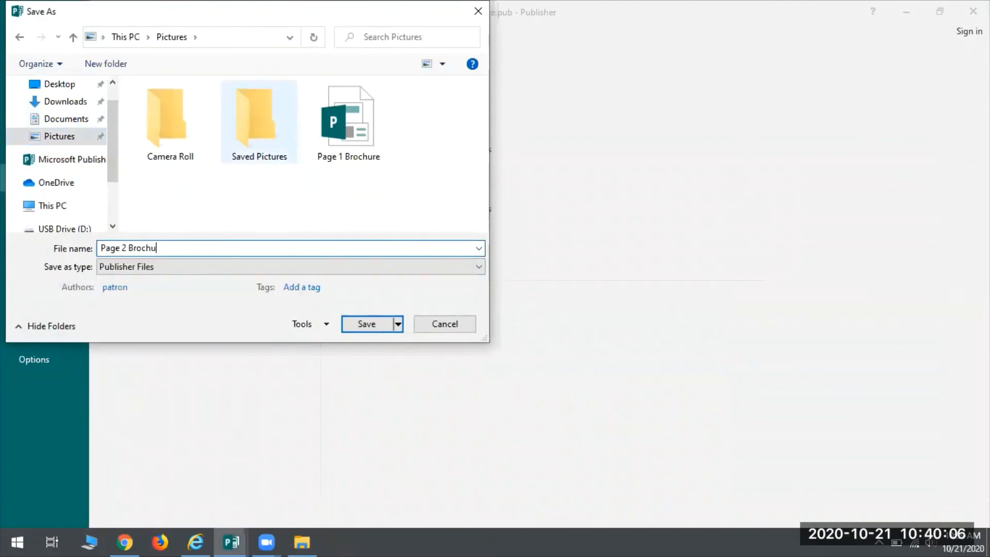
click(126, 266)
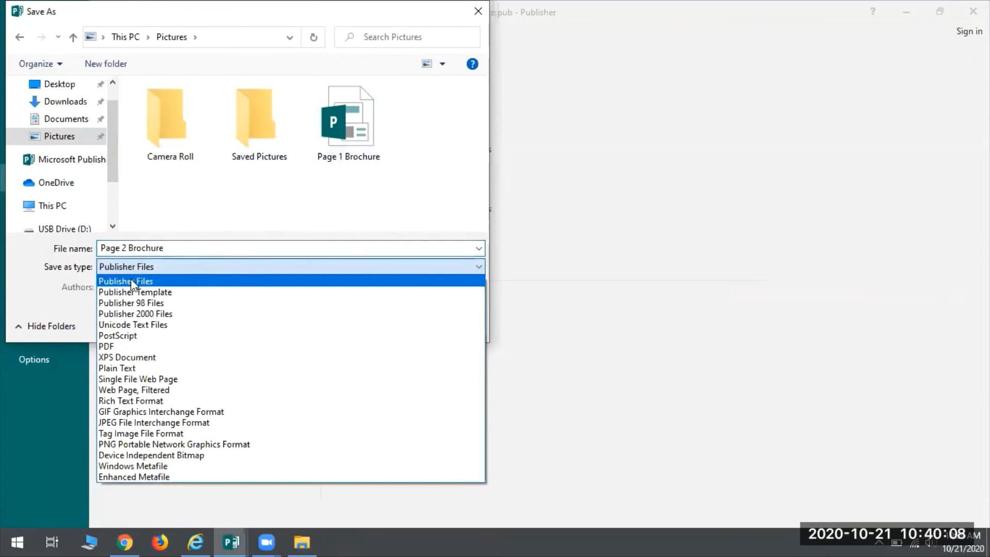
click(126, 421)
click(365, 368)
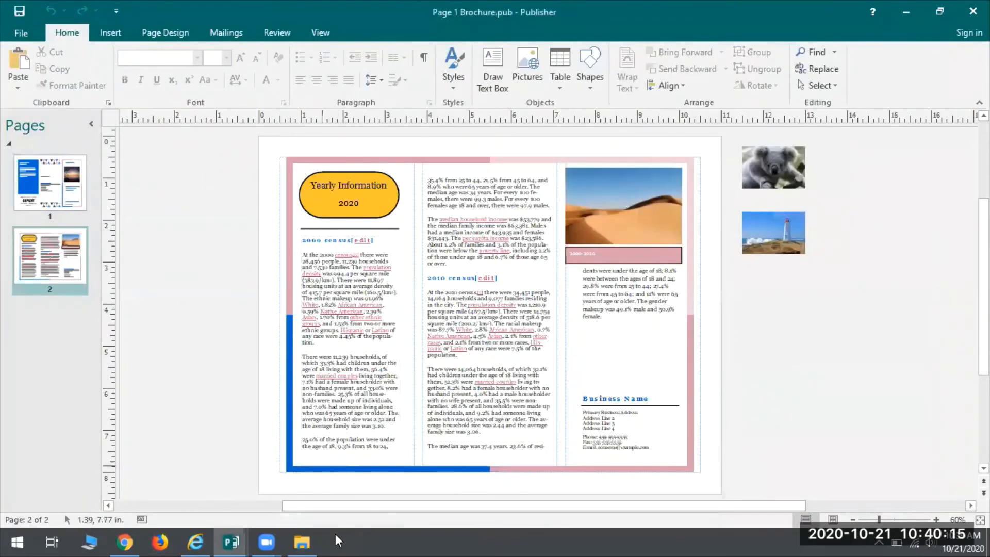
Step: Switch to File Explorer, view the "Page 2 Brochure" image from the Pictures folder, and close the image and folder windows
click(306, 536)
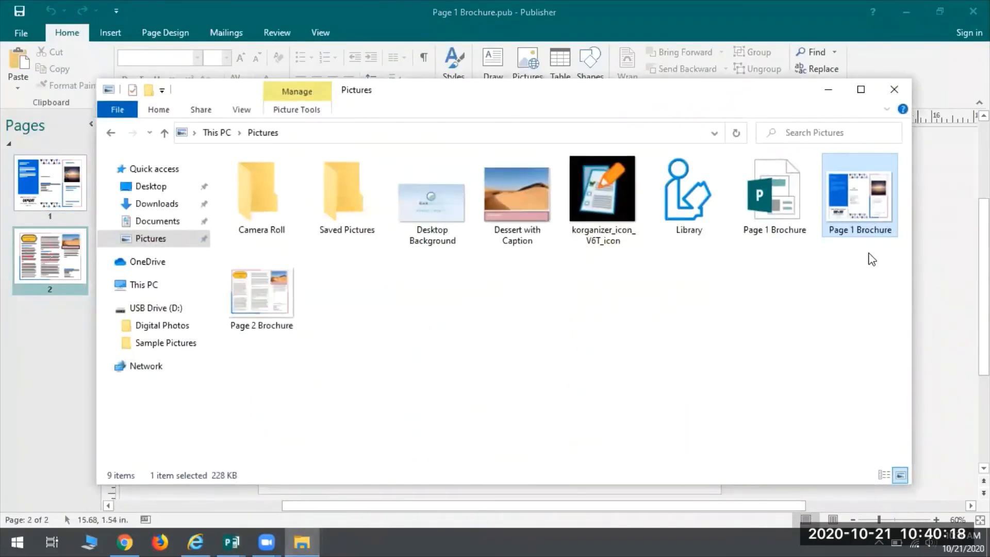
click(278, 298)
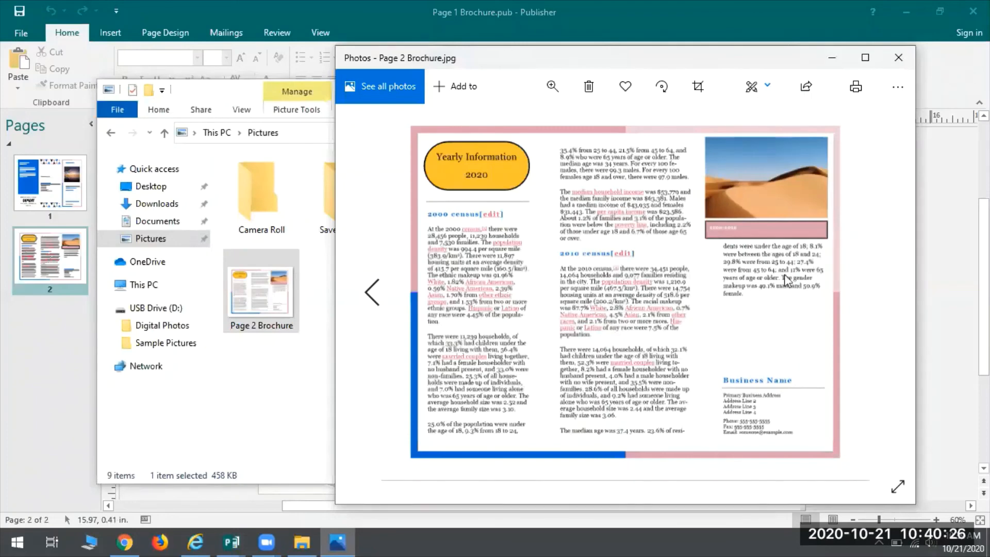
click(898, 57)
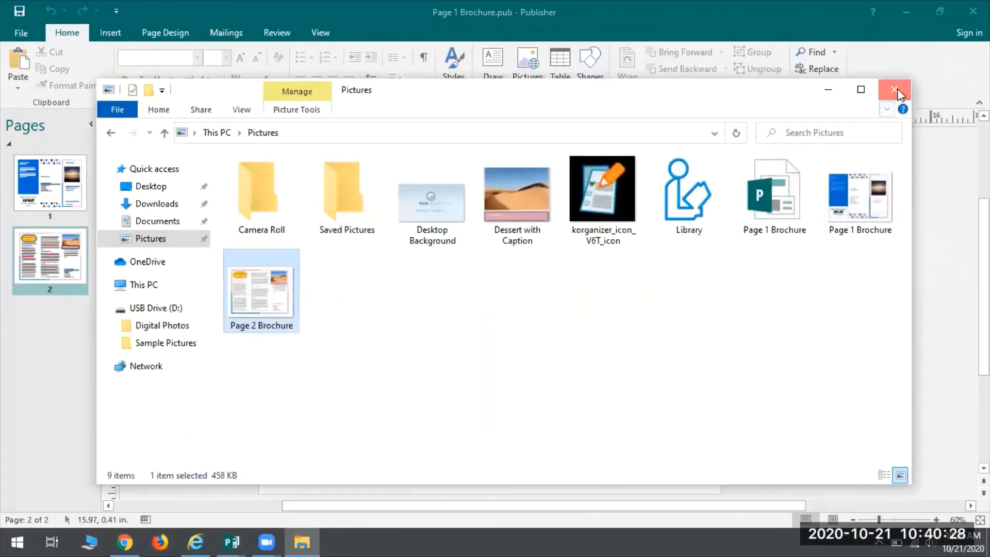
click(895, 91)
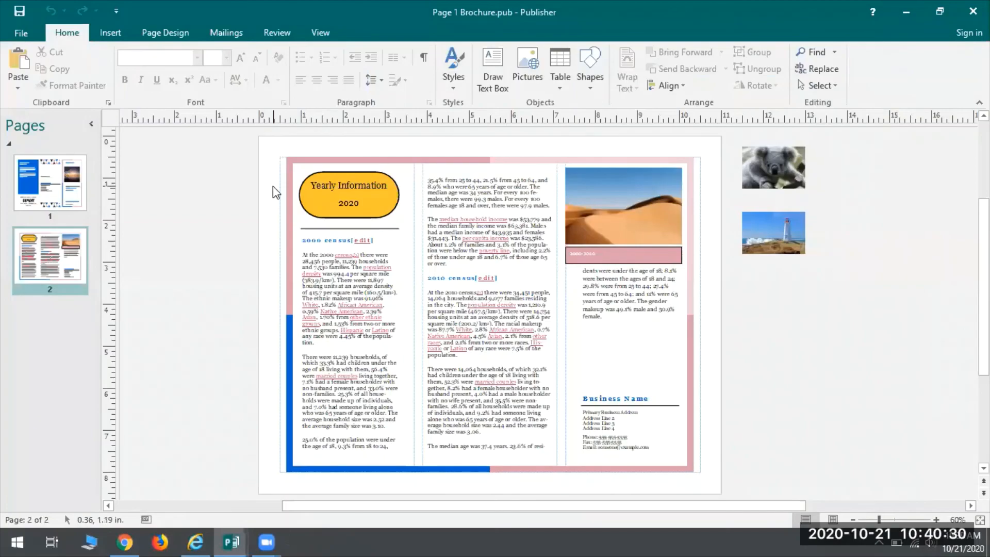